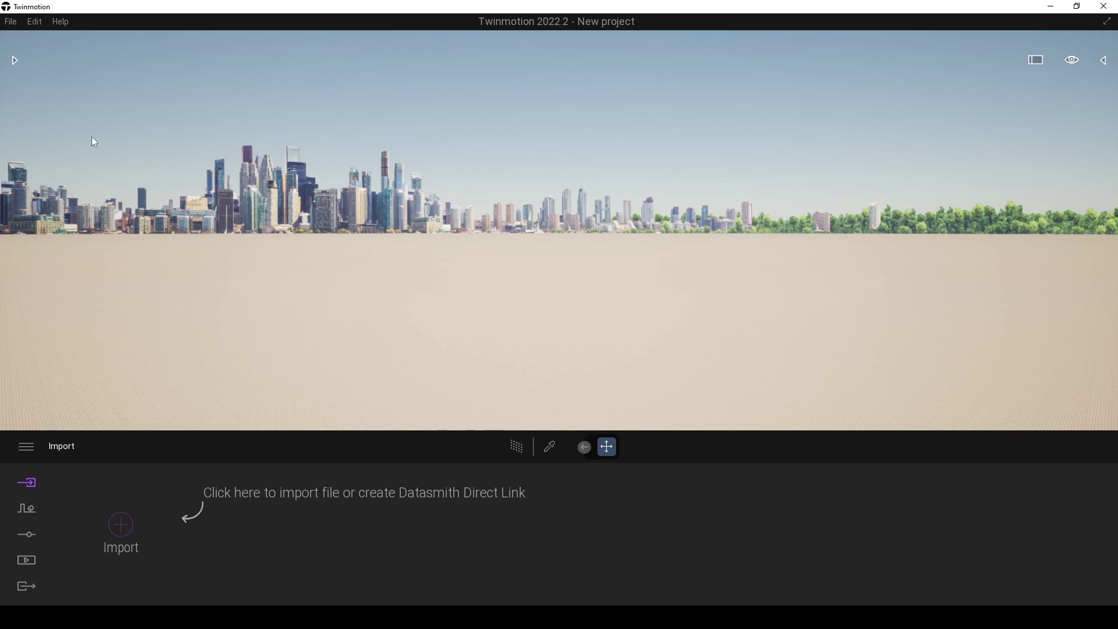
# Open the asset library's Sketchfab category and search it for "CAR"
pyautogui.click(15, 60)
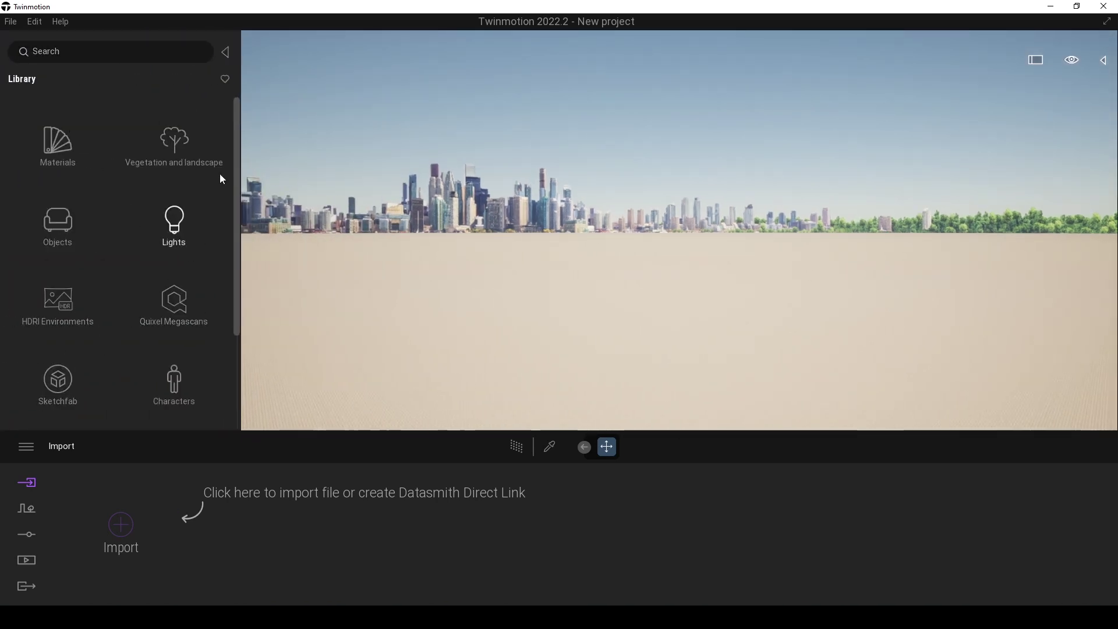
pyautogui.scroll(-1, 234, 254)
pyautogui.moveTo(234, 254); pyautogui.dragTo(232, 264)
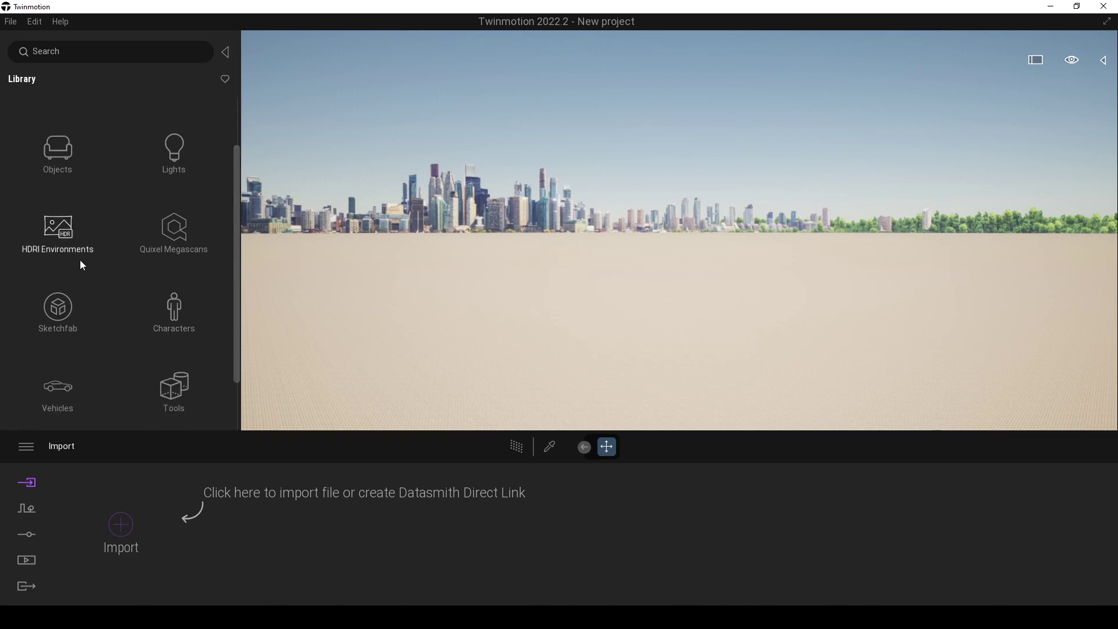
pyautogui.click(69, 308)
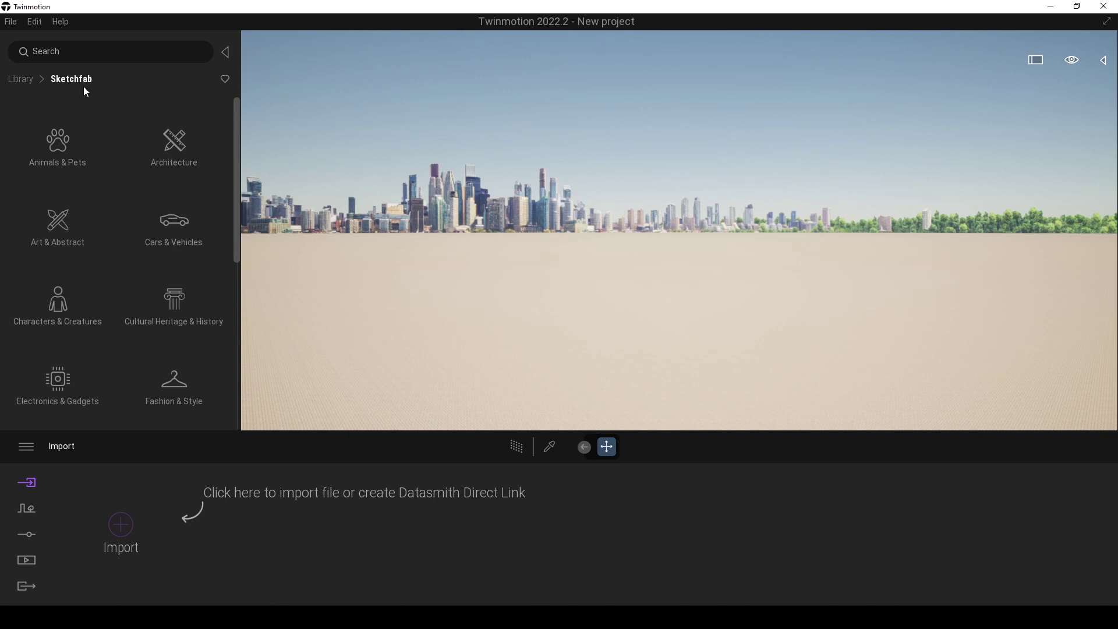
pyautogui.moveTo(237, 120)
pyautogui.mouseDown()
pyautogui.moveTo(234, 185)
pyautogui.moveTo(219, 120)
pyautogui.mouseUp()
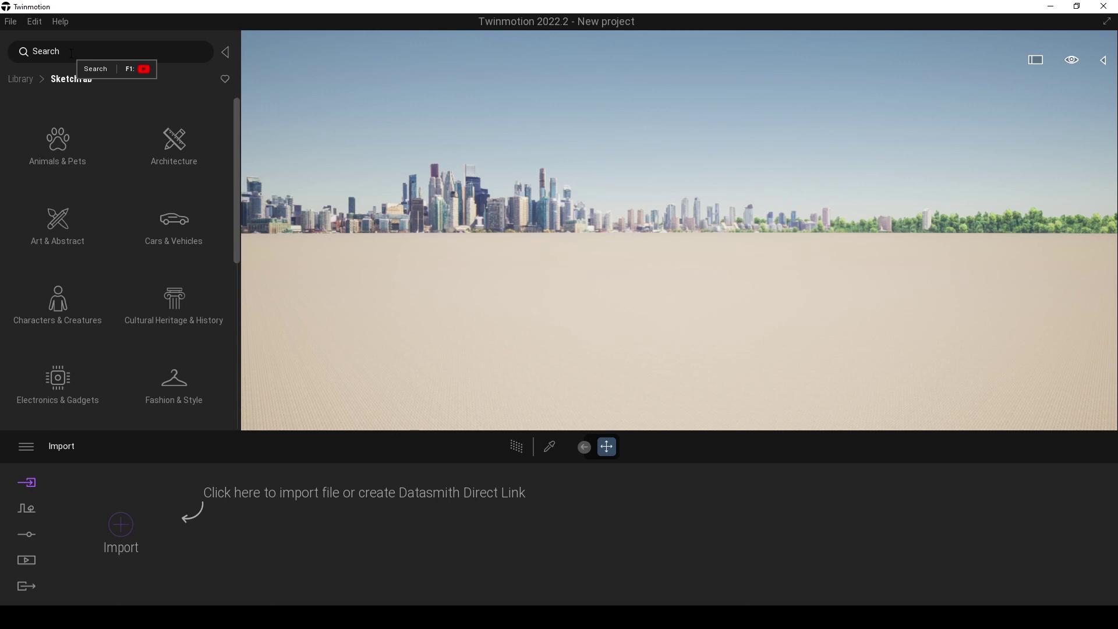
pyautogui.write('CAR')
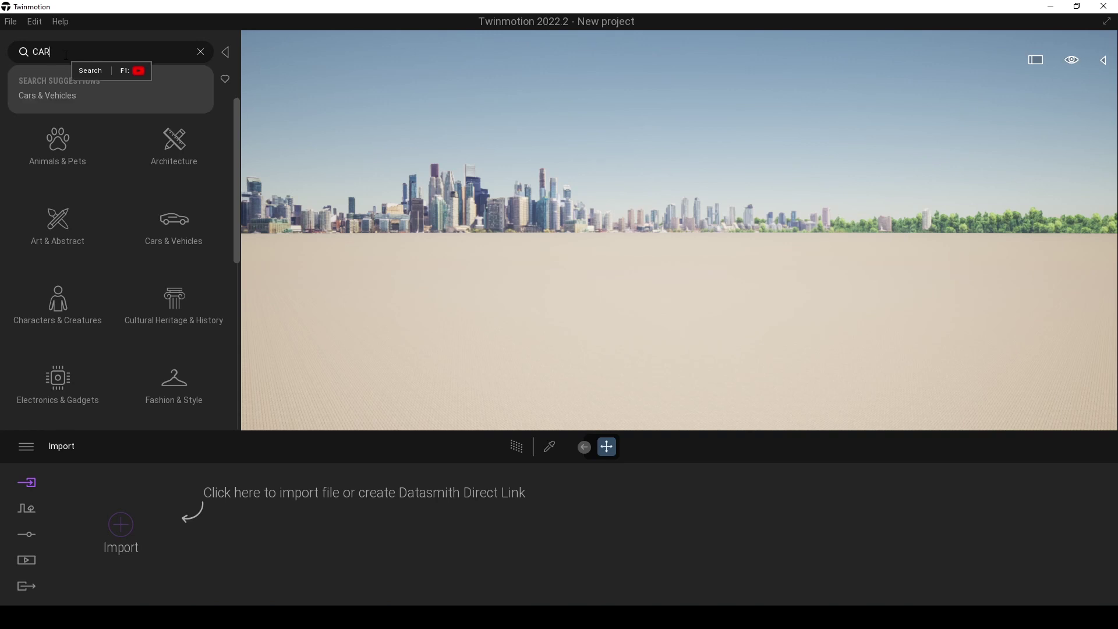
pyautogui.press('Return')
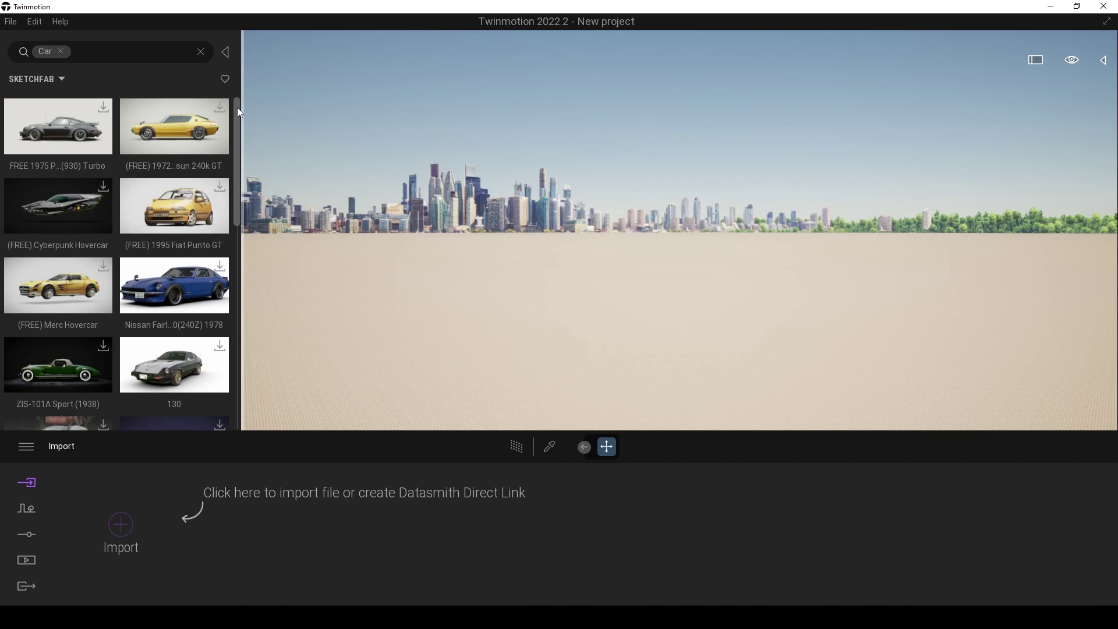
# Download the "(FREE) Porsche 911 Carrera 4S" model and place it on the ground in the scene
pyautogui.moveTo(236, 107)
pyautogui.mouseDown()
pyautogui.moveTo(227, 259)
pyautogui.moveTo(231, 205)
pyautogui.mouseUp()
pyautogui.moveTo(189, 181)
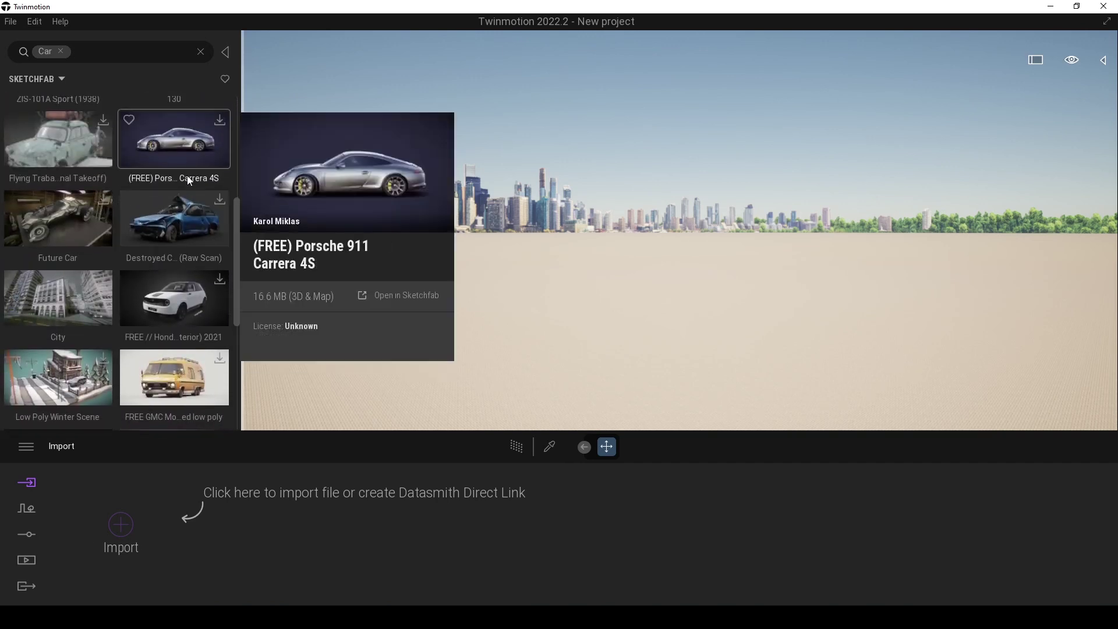
pyautogui.click(220, 121)
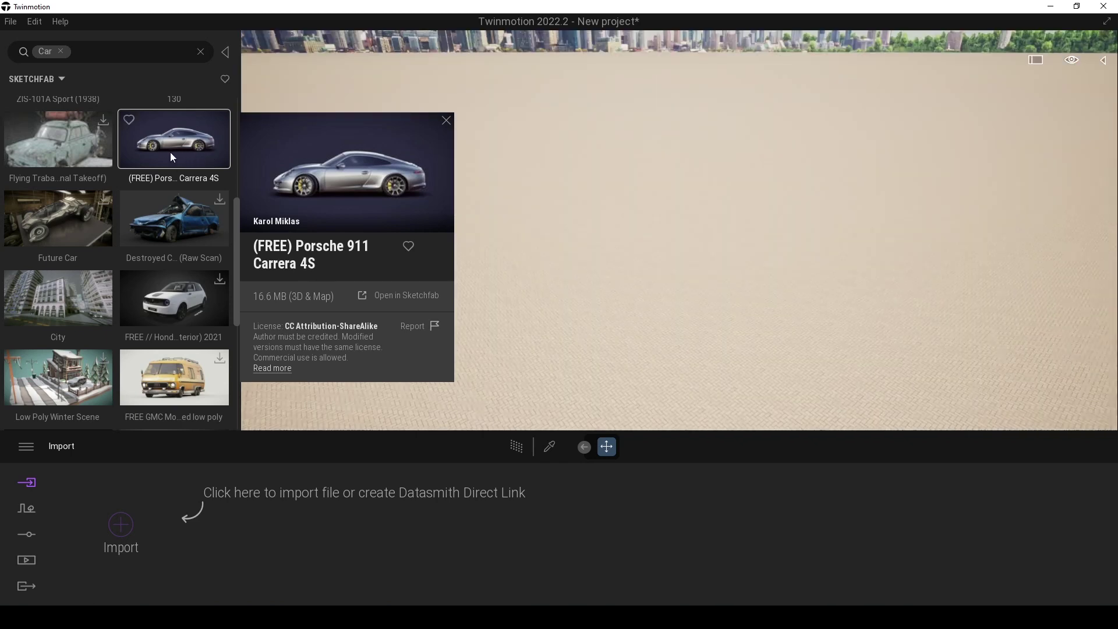
pyautogui.moveTo(174, 150); pyautogui.dragTo(588, 335)
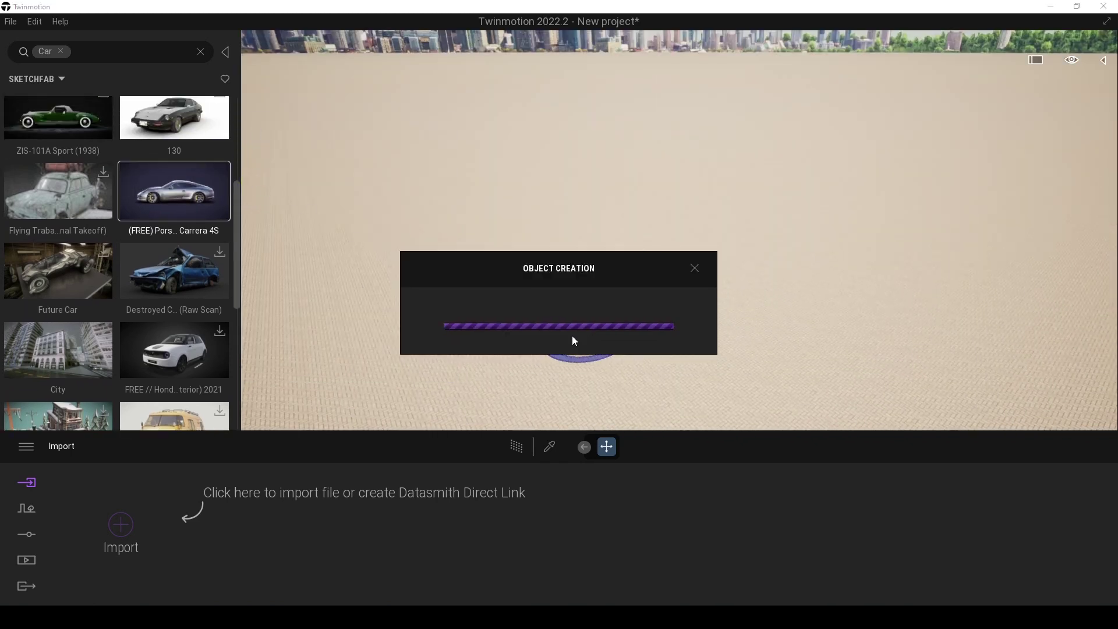
pyautogui.click(458, 270)
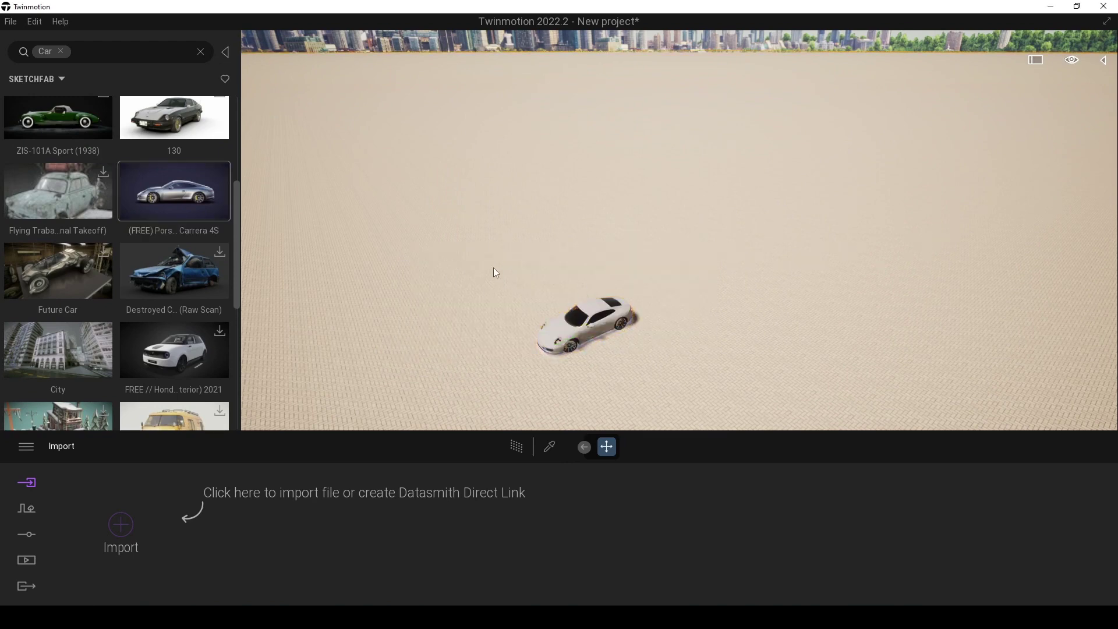
# Examine the placed Porsche up close from the front, rear and side, including where it meets the ground
pyautogui.moveTo(493, 267); pyautogui.dragTo(457, 350, button='right')
pyautogui.press('w')
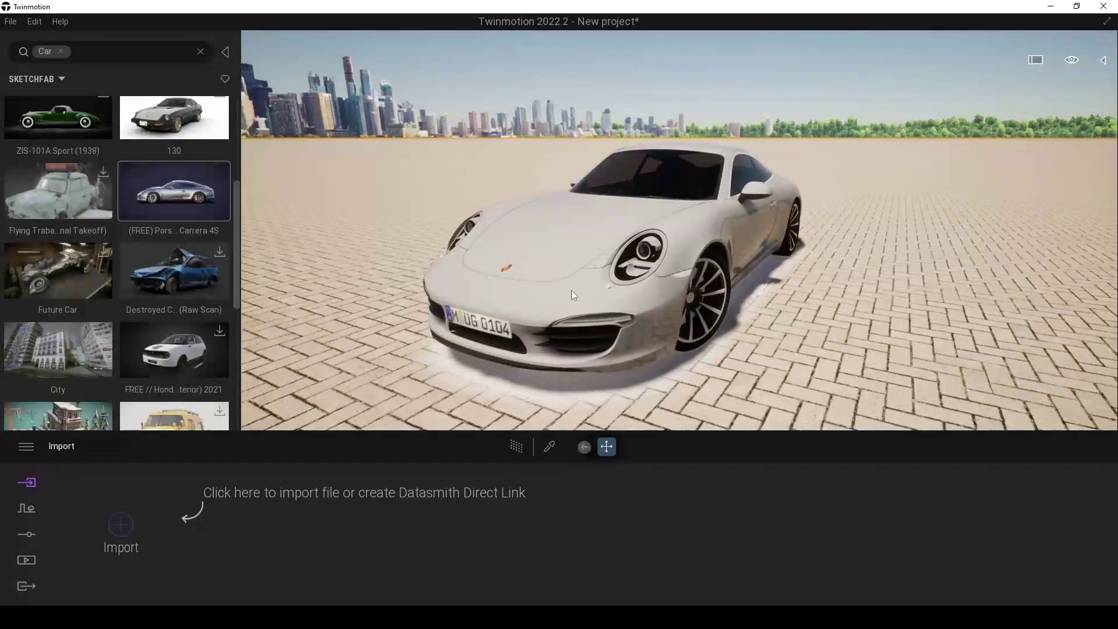
pyautogui.scroll(-2, 494, 372)
pyautogui.moveTo(494, 373); pyautogui.dragTo(626, 260, button='right')
pyautogui.scroll(3, 627, 261)
pyautogui.scroll(3, 627, 261)
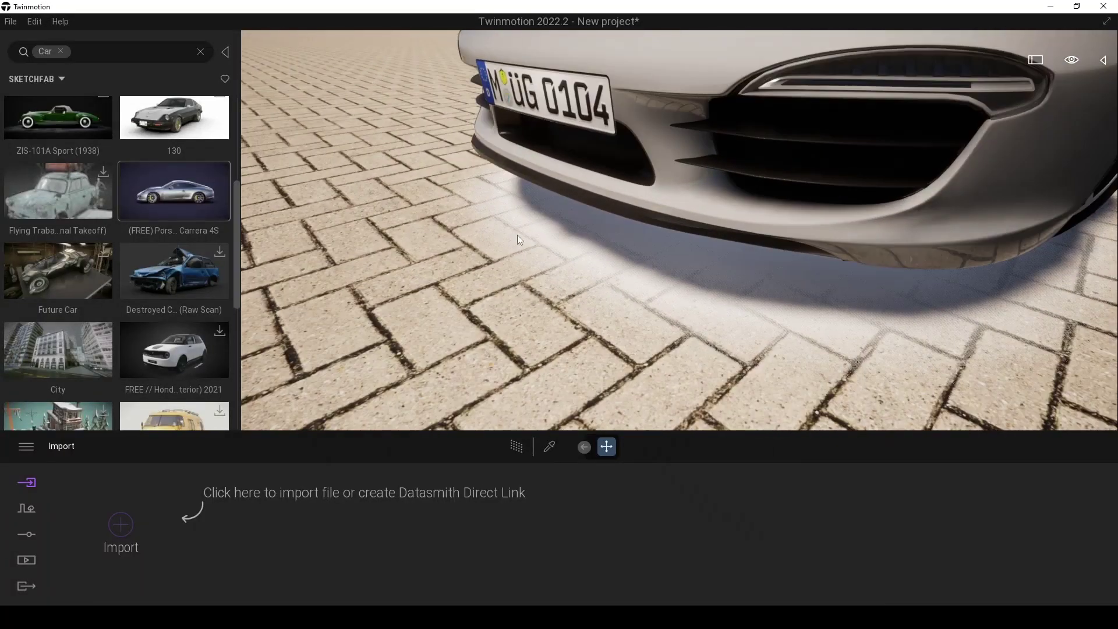
pyautogui.scroll(-1, 641, 242)
pyautogui.scroll(-3, 645, 266)
pyautogui.moveTo(645, 267); pyautogui.dragTo(1002, 328, button='right')
pyautogui.scroll(3, 716, 259)
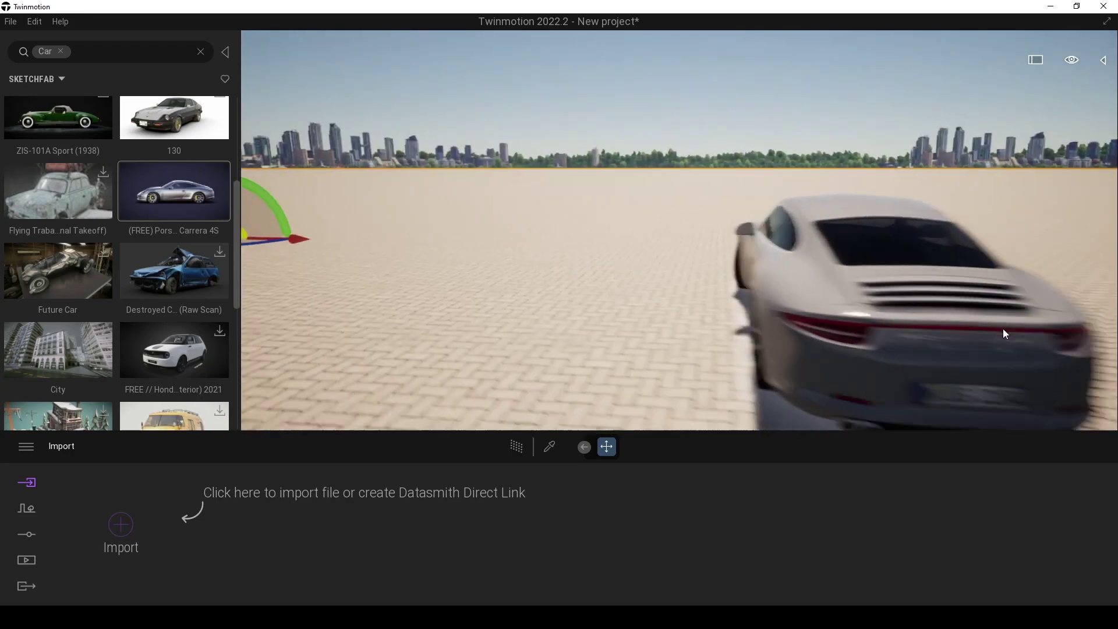
pyautogui.press('d')
pyautogui.moveTo(946, 284); pyautogui.dragTo(786, 280, button='right')
pyautogui.moveTo(873, 274); pyautogui.dragTo(821, 253, button='right')
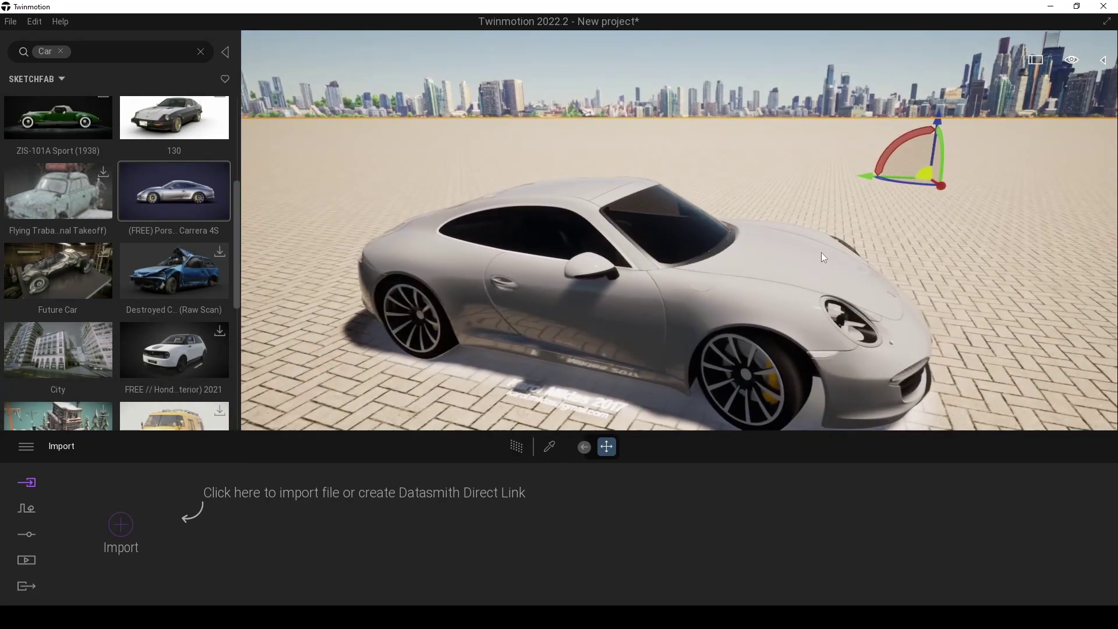
# Lower the Porsche by about 0.03 so its underside plane sinks below the paving, and deselect it
pyautogui.click(595, 232)
pyautogui.moveTo(595, 232); pyautogui.dragTo(642, 153, button='right')
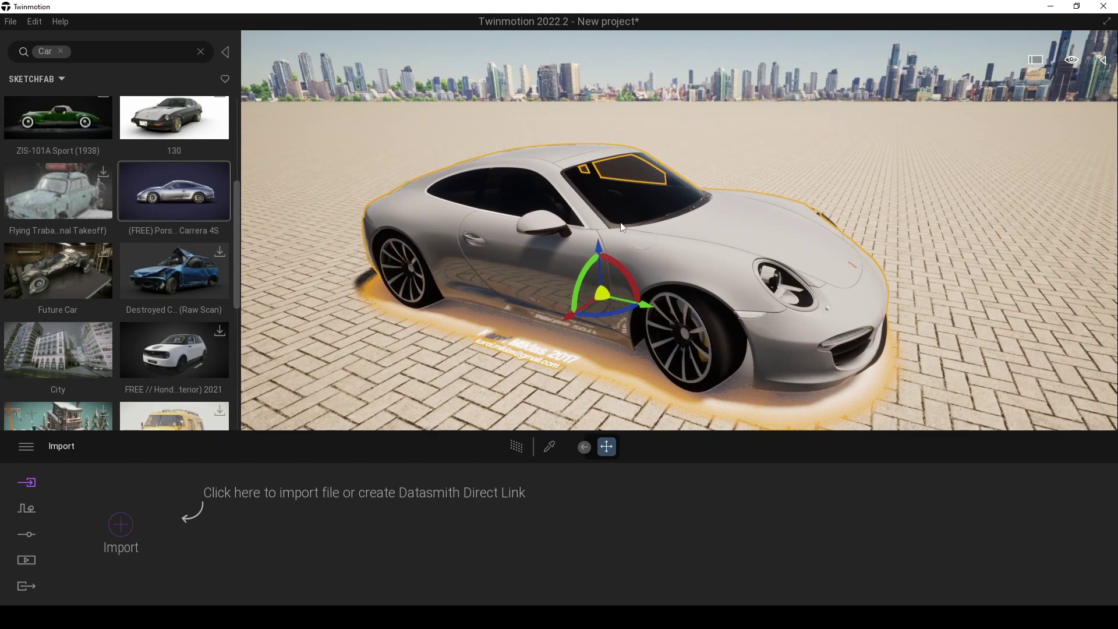
pyautogui.moveTo(599, 247); pyautogui.dragTo(598, 254)
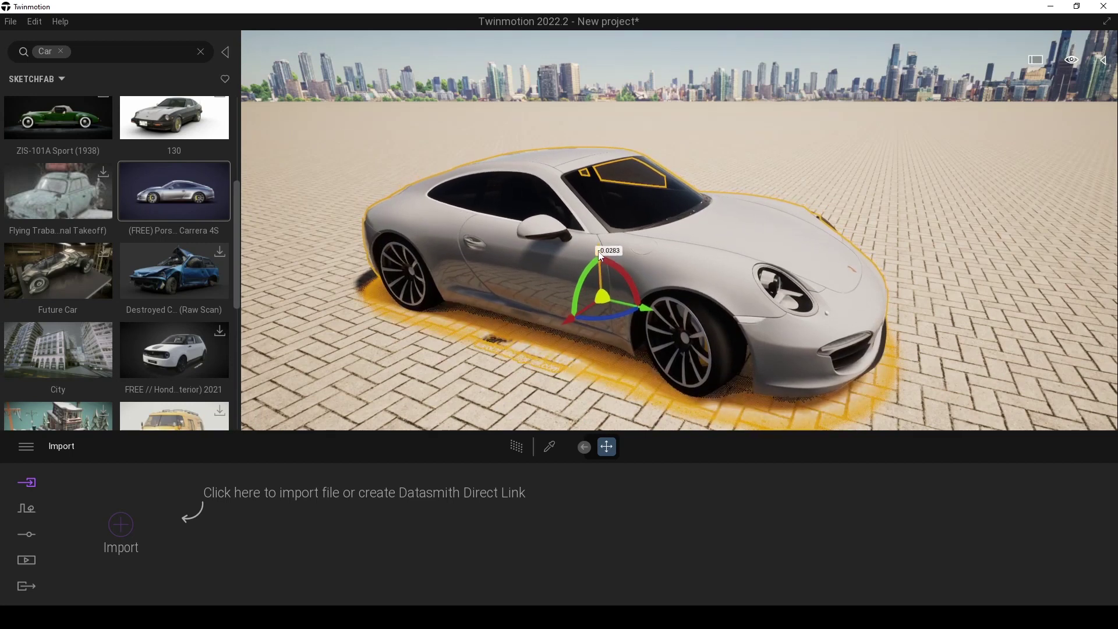
pyautogui.press('Escape')
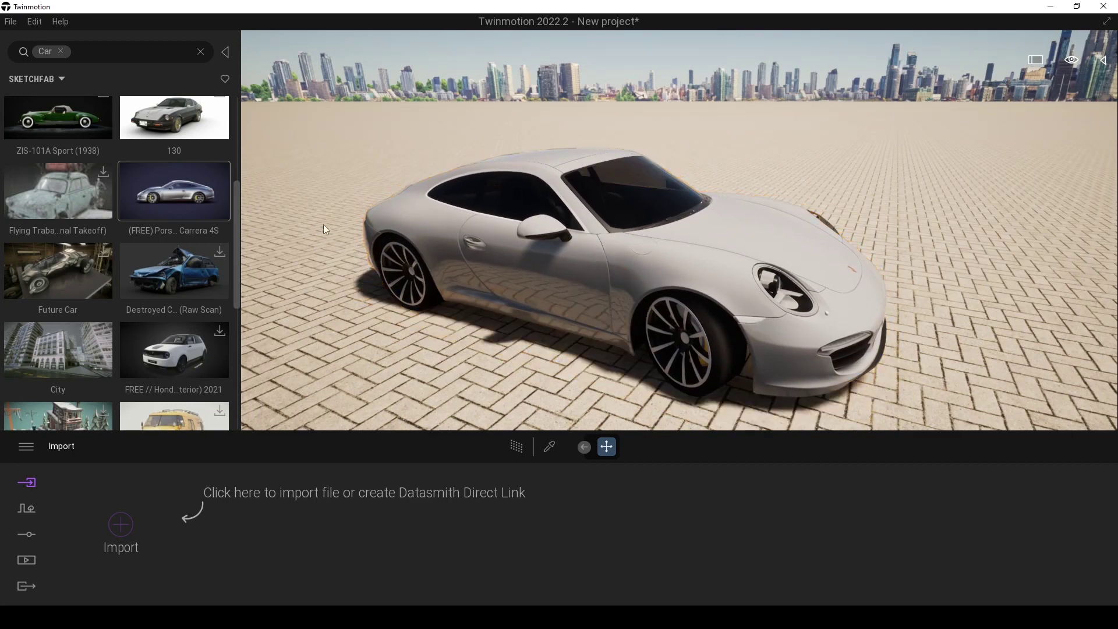
# Sample the car body's coat material, try a different color brightness and raise its opacity to 100%
pyautogui.moveTo(769, 320); pyautogui.dragTo(419, 308, button='right')
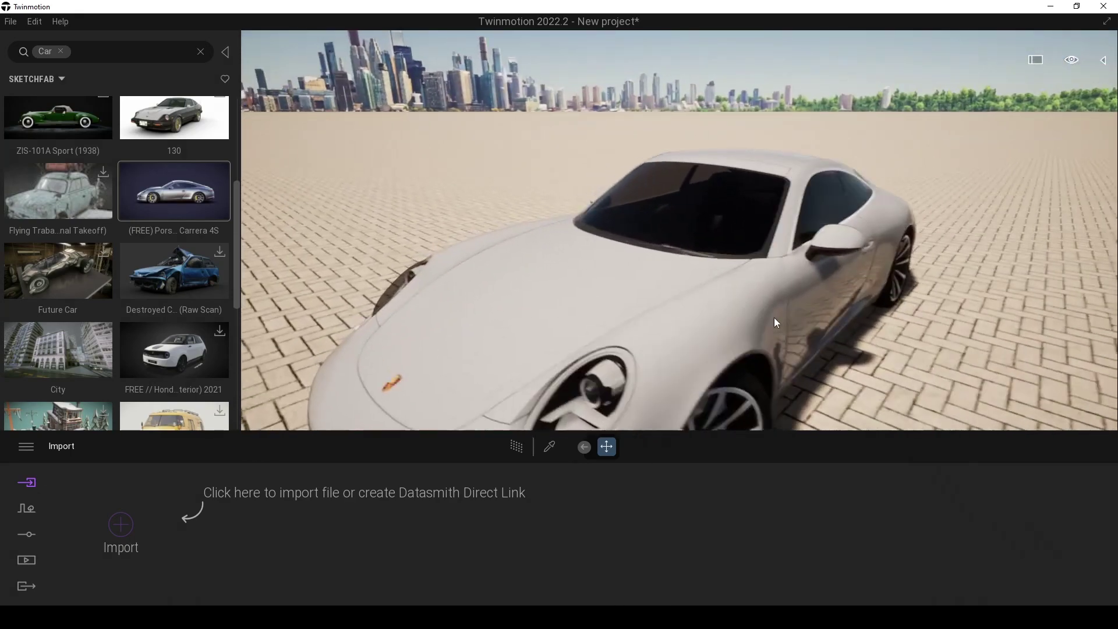
pyautogui.scroll(-2, 775, 316)
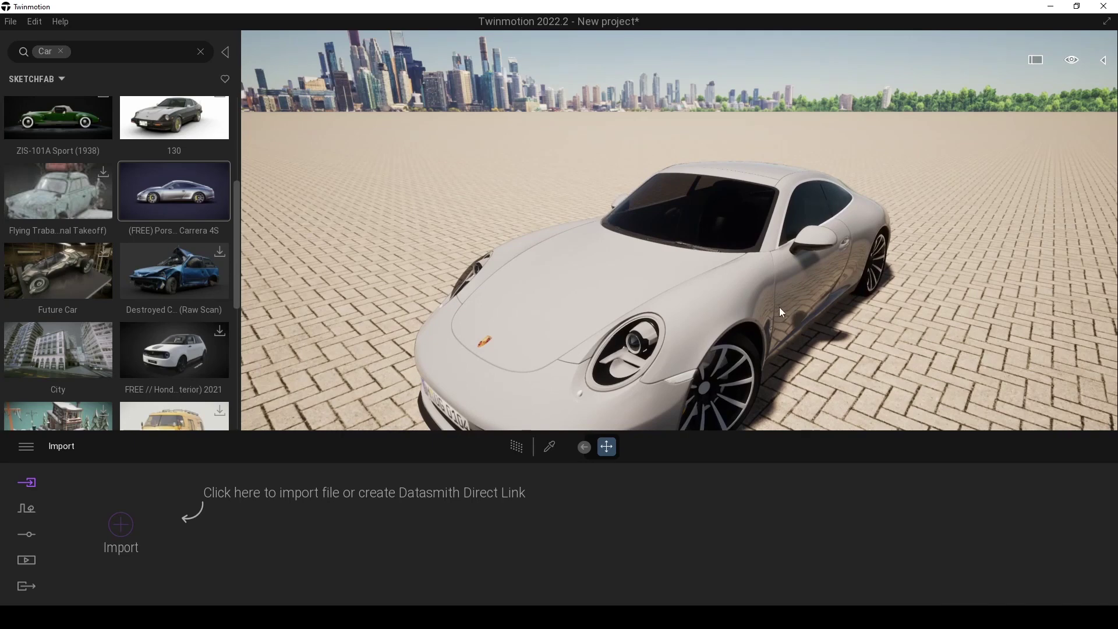
pyautogui.moveTo(731, 244); pyautogui.dragTo(717, 269, button='right')
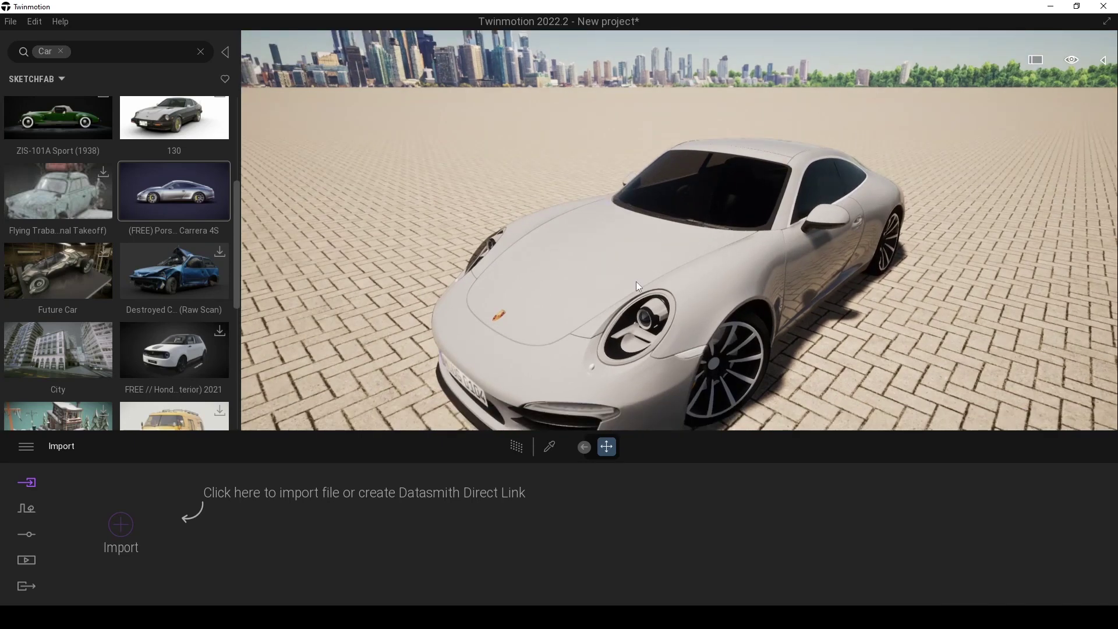
pyautogui.press('t')
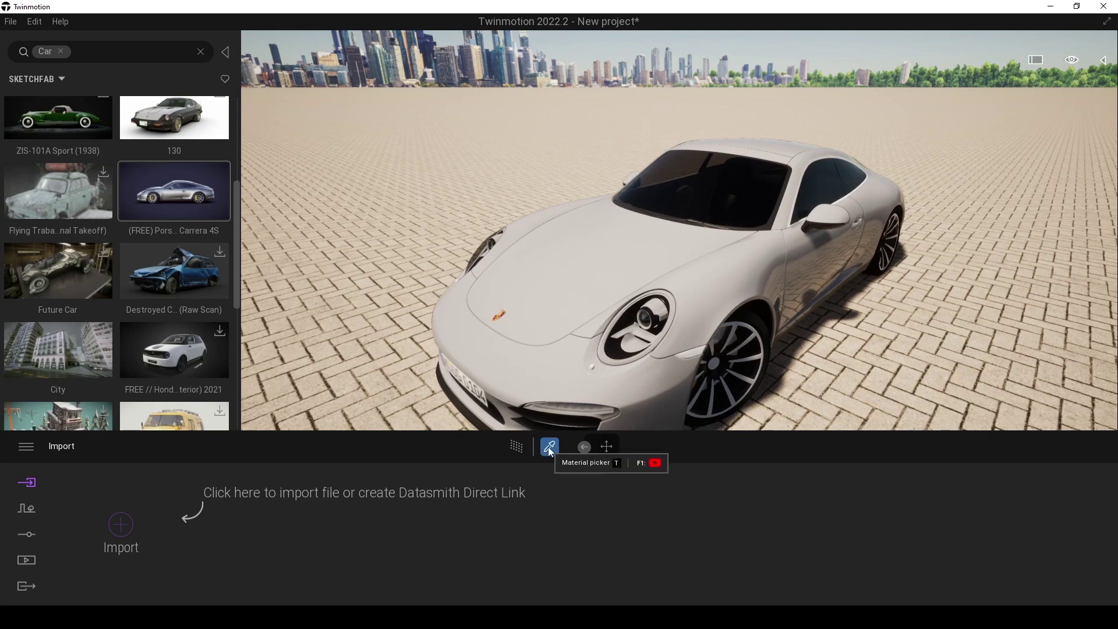
pyautogui.click(588, 251)
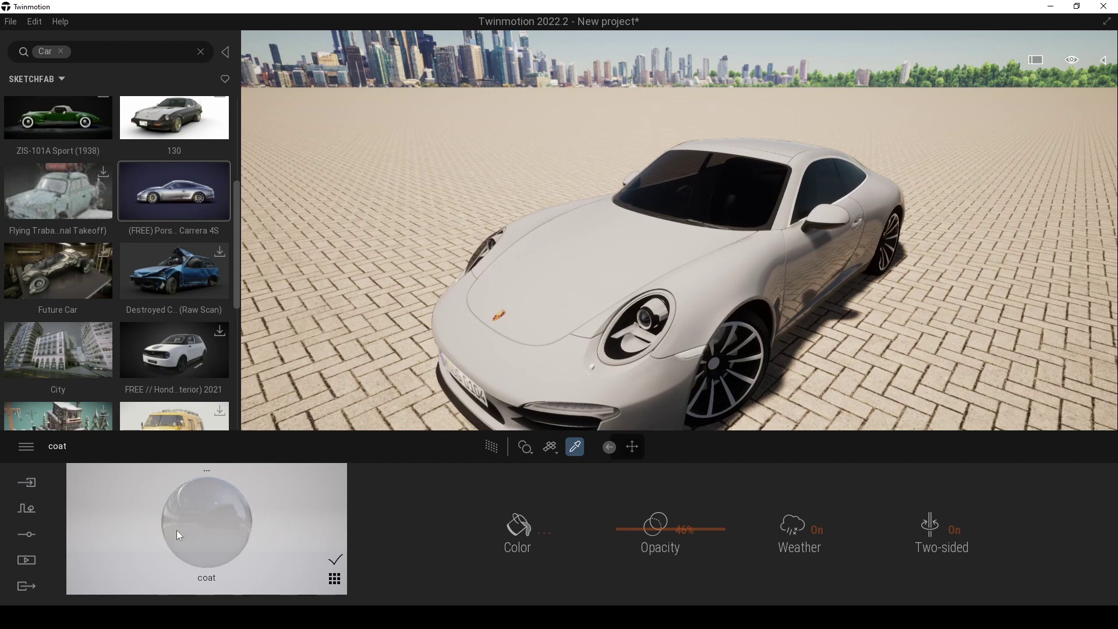
pyautogui.click(518, 526)
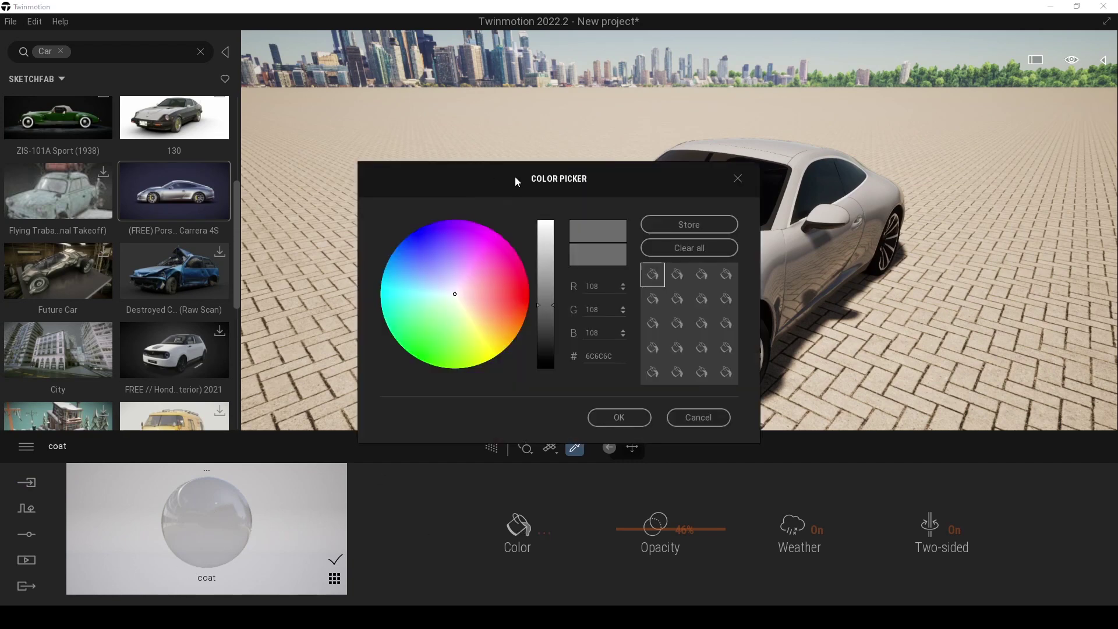
pyautogui.moveTo(517, 176); pyautogui.dragTo(206, 87)
pyautogui.moveTo(236, 214); pyautogui.dragTo(236, 180)
pyautogui.moveTo(666, 528); pyautogui.dragTo(725, 528)
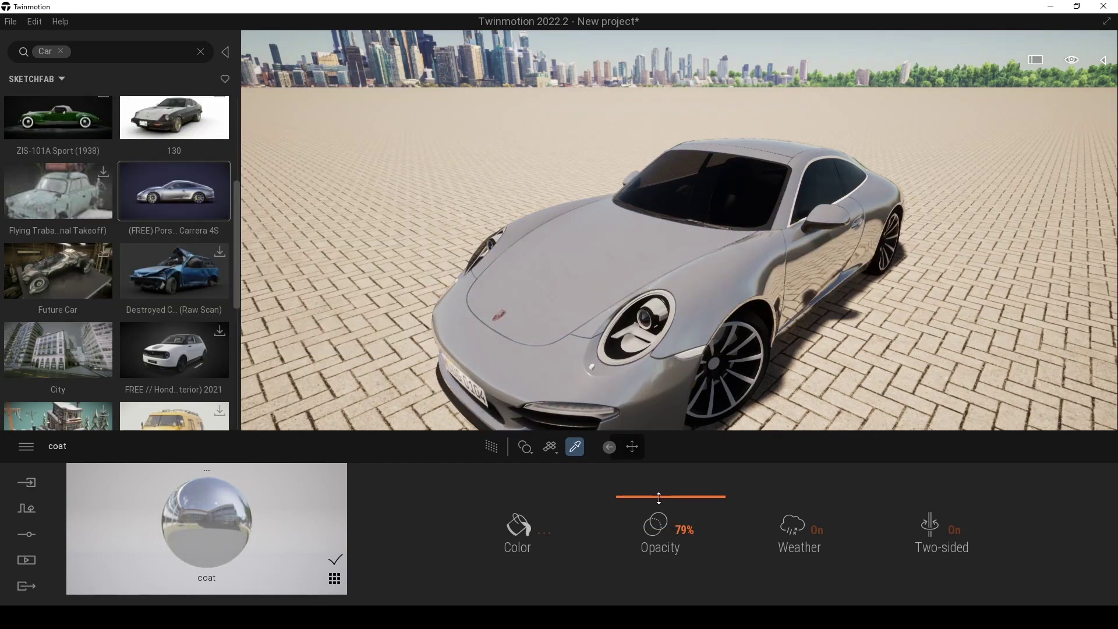
# Apply the Bronze metal material from the library to the car's body and check it from the front
pyautogui.keyDown('shift'); pyautogui.moveTo(670, 291); pyautogui.dragTo(646, 246, button='middle'); pyautogui.keyUp('shift')
pyautogui.moveTo(646, 247)
pyautogui.mouseDown(button='right')
pyautogui.moveTo(670, 204)
pyautogui.moveTo(647, 247)
pyautogui.mouseUp(button='right')
pyautogui.click(66, 79)
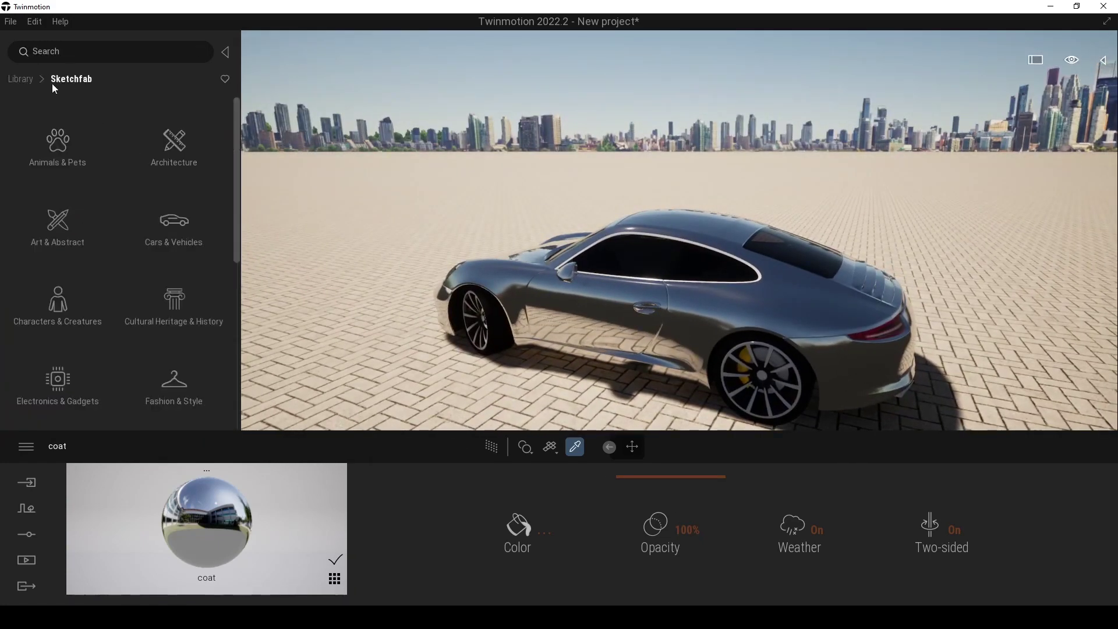
pyautogui.click(18, 81)
pyautogui.click(57, 145)
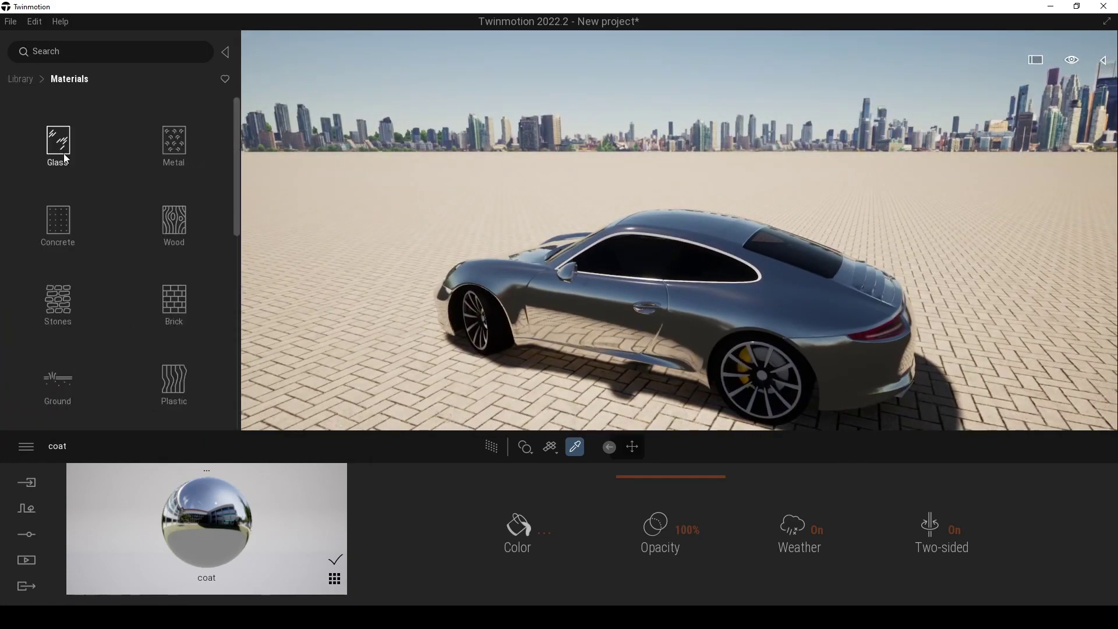
pyautogui.click(168, 152)
pyautogui.moveTo(174, 209)
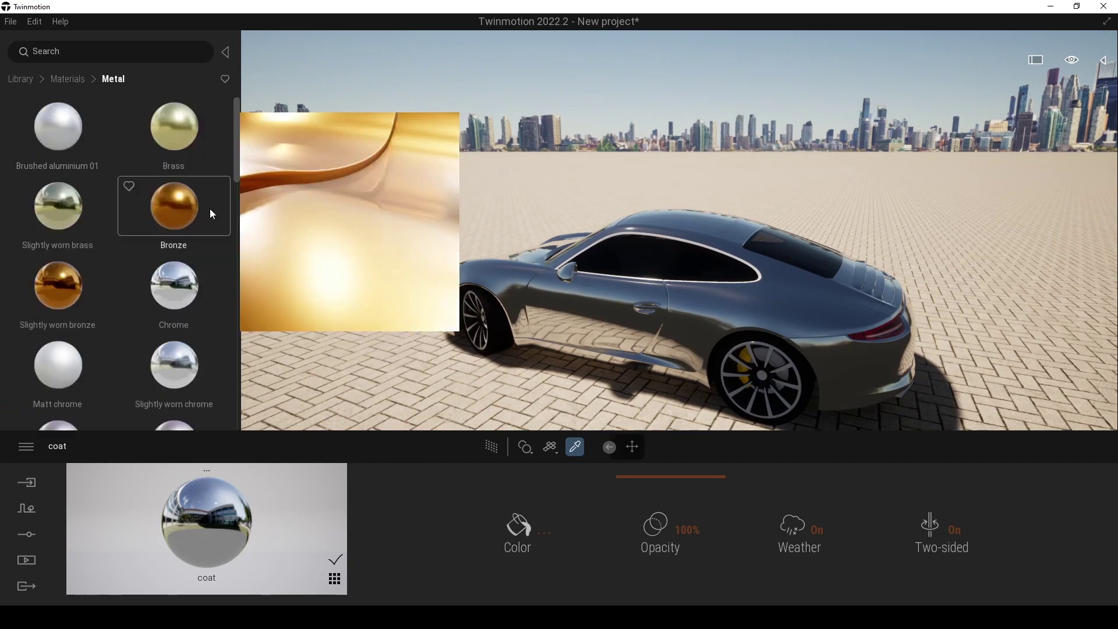
pyautogui.moveTo(156, 208); pyautogui.dragTo(624, 333)
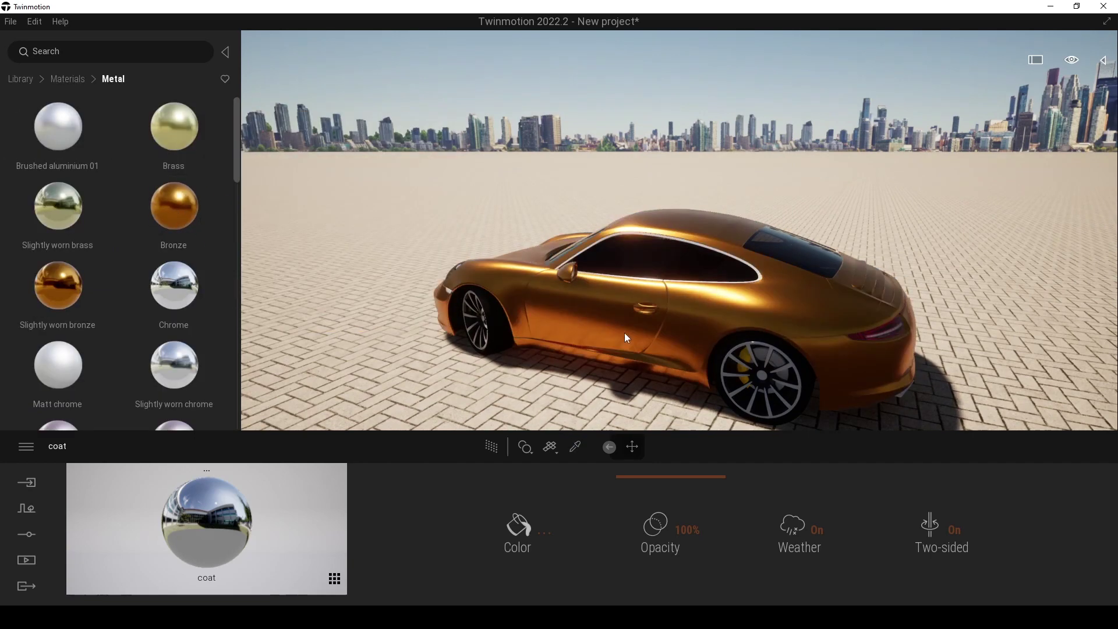
pyautogui.click(696, 323)
pyautogui.keyDown('shift'); pyautogui.moveTo(697, 323); pyautogui.dragTo(879, 324, button='middle'); pyautogui.keyUp('shift')
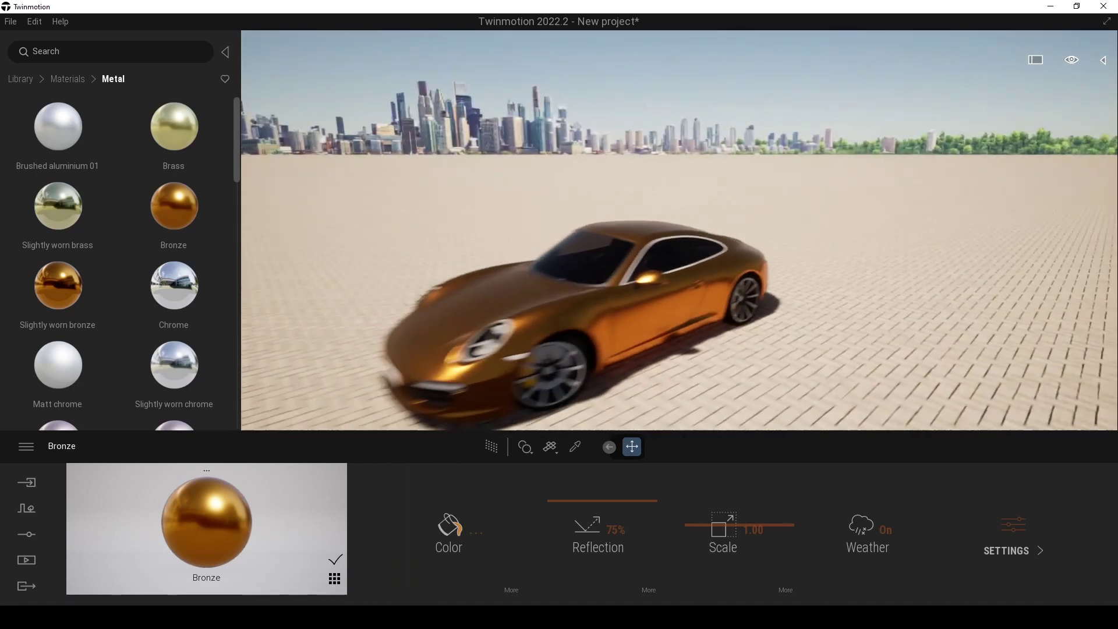
pyautogui.keyDown('shift'); pyautogui.moveTo(279, 221); pyautogui.dragTo(436, 265, button='middle'); pyautogui.keyUp('shift')
pyautogui.scroll(-2, 436, 265)
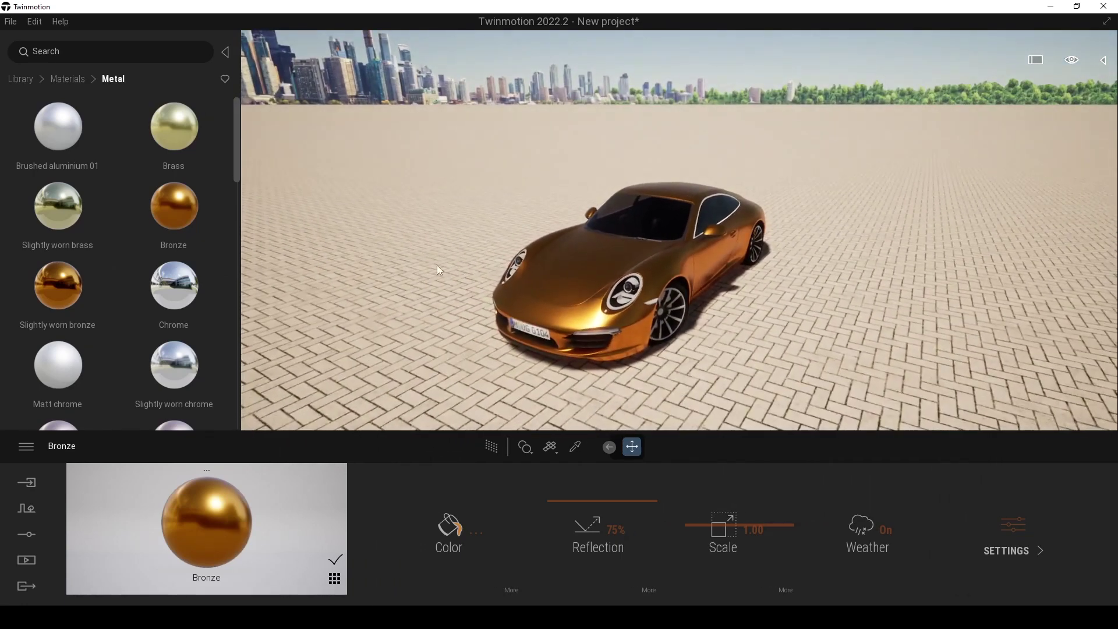
pyautogui.scroll(3, 563, 264)
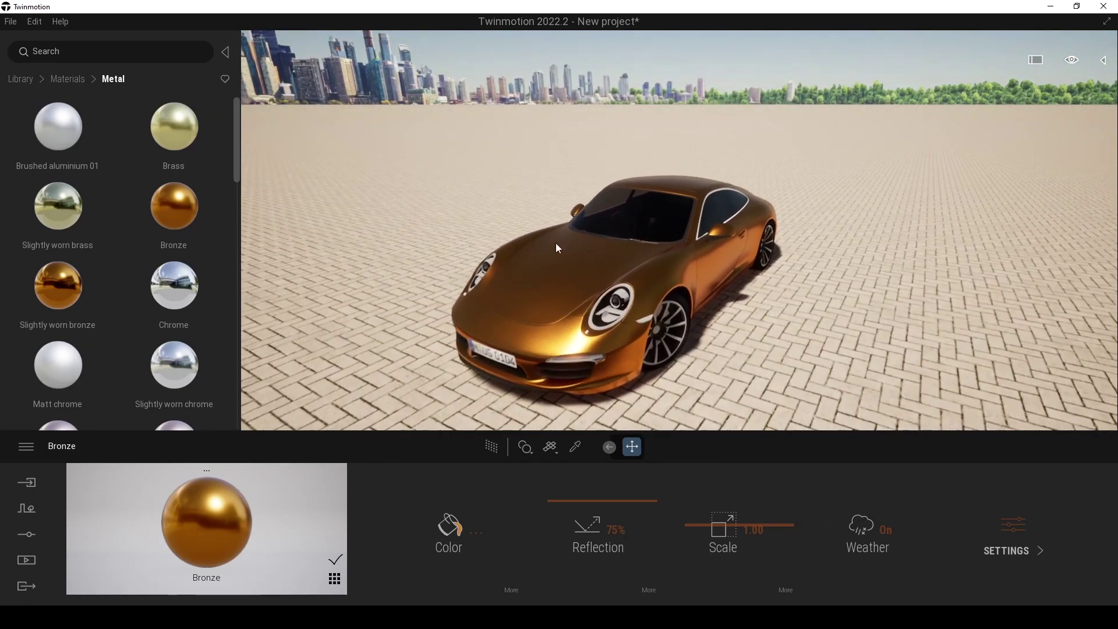
pyautogui.click(28, 483)
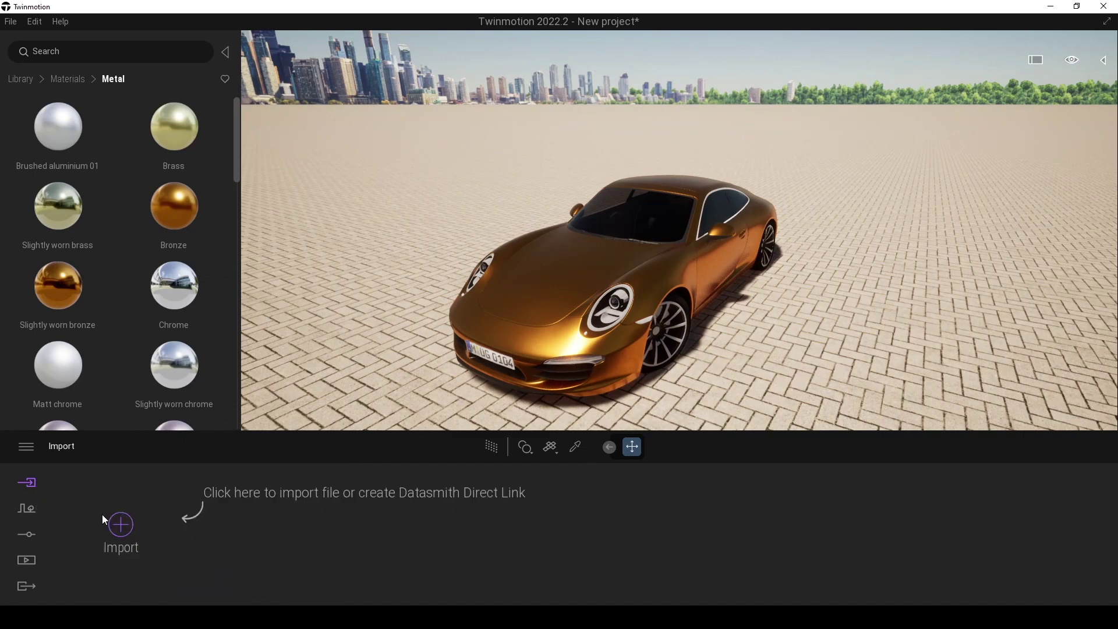
pyautogui.click(123, 527)
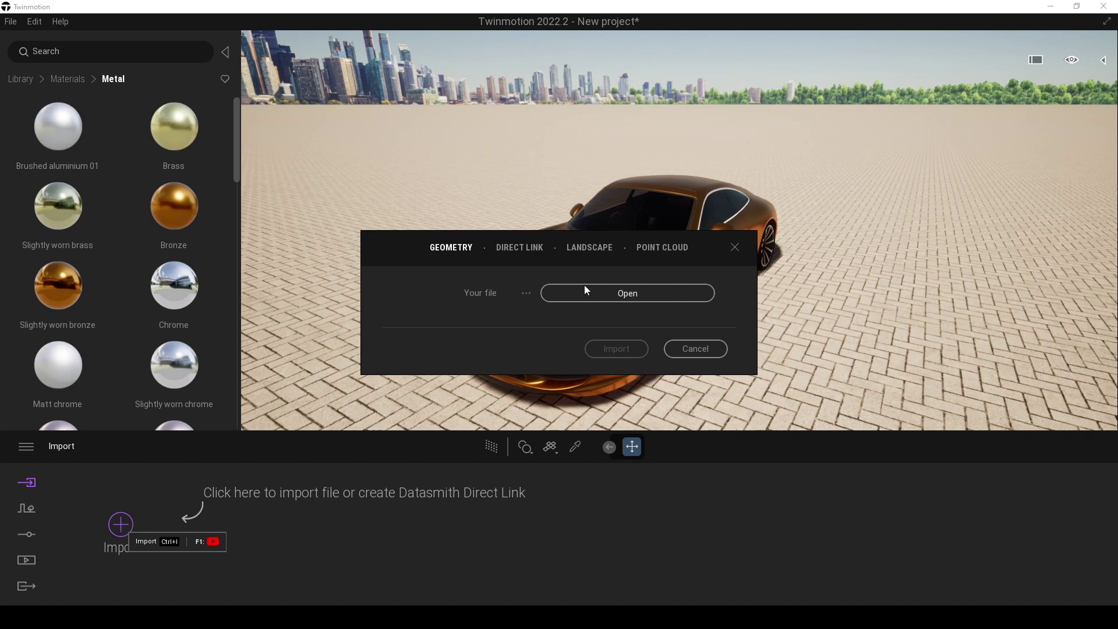
pyautogui.click(696, 350)
# Place the Lion Crushing a Serpent model from Sketchfab's Cultural Heritage & History category on the paving beside the Porsche
pyautogui.click(22, 80)
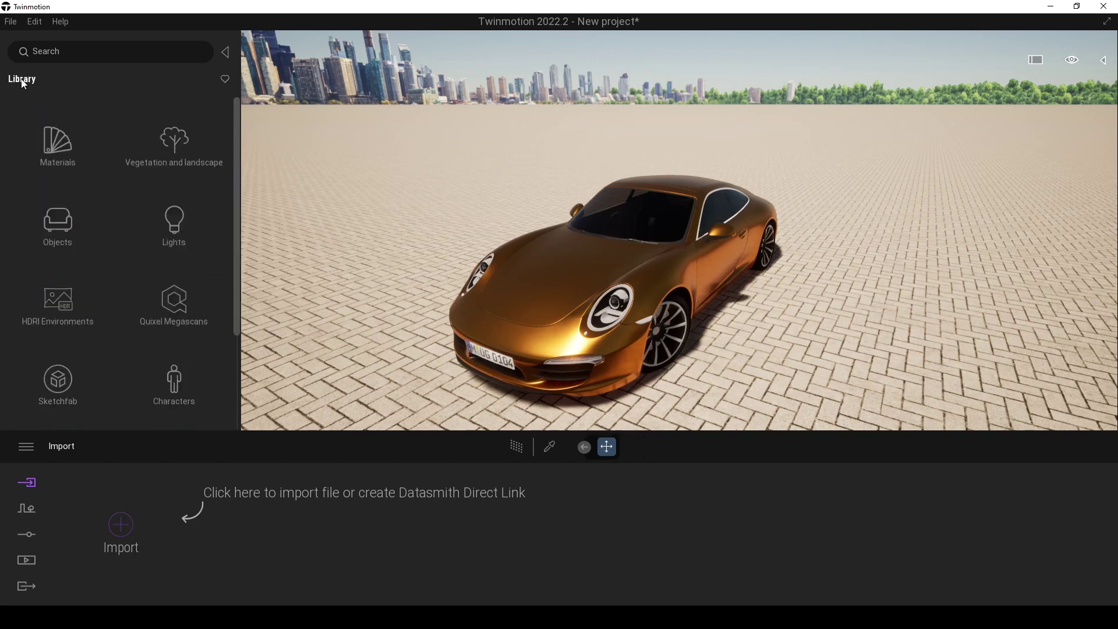
pyautogui.click(60, 378)
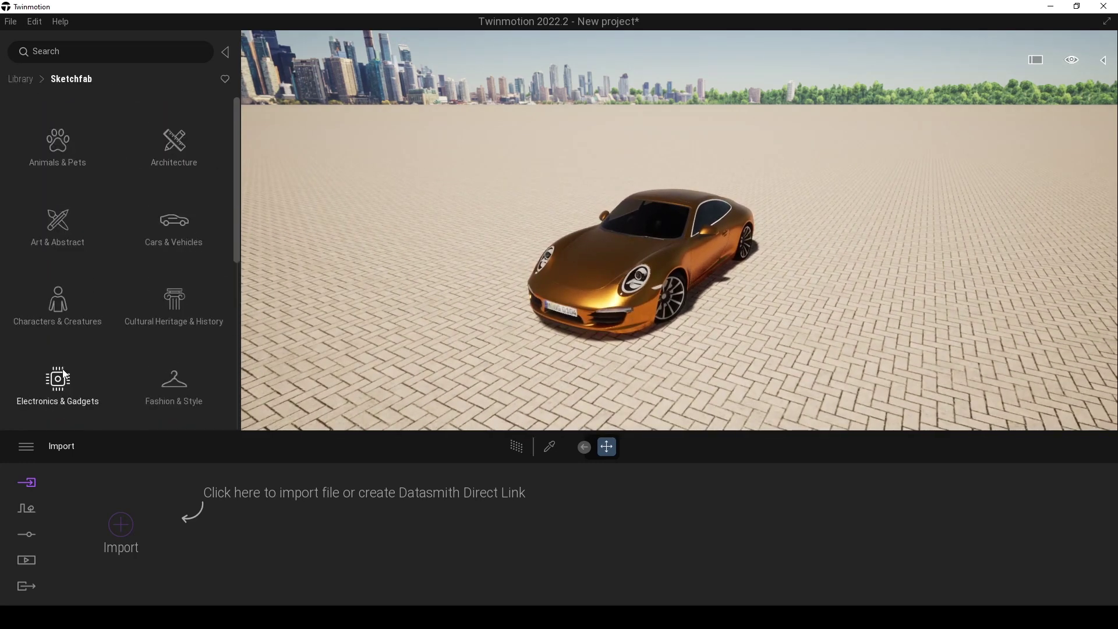
pyautogui.click(171, 302)
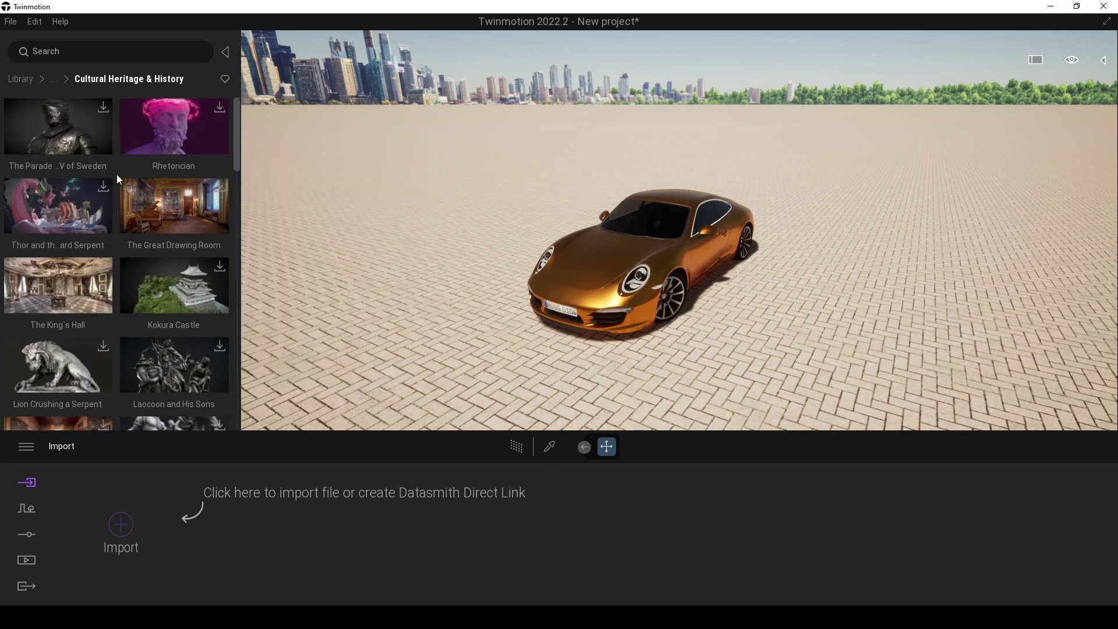
pyautogui.moveTo(82, 184)
pyautogui.moveTo(7, 410)
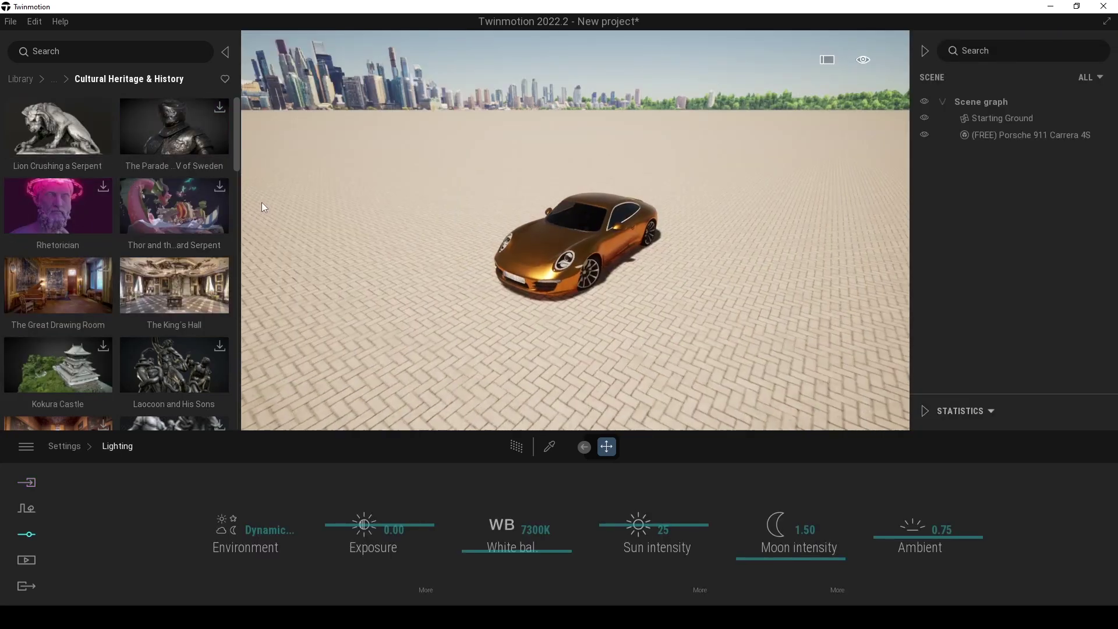
pyautogui.moveTo(70, 129); pyautogui.dragTo(369, 265)
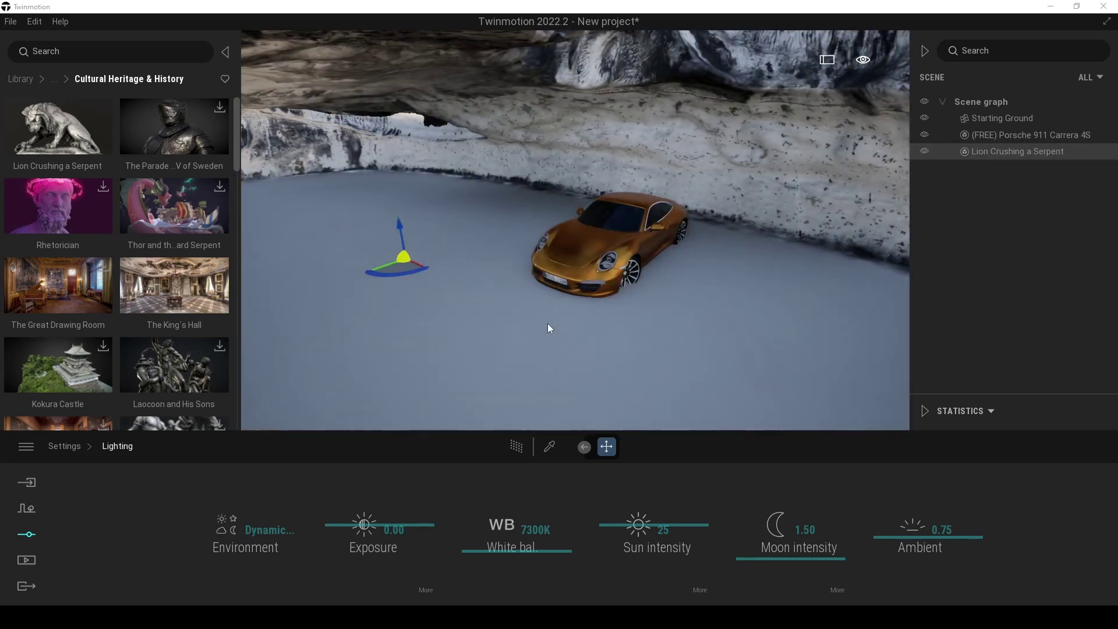
# Scale the oversized lion statue down uniformly until it is comparable in size to the Porsche
pyautogui.moveTo(547, 325); pyautogui.dragTo(751, 326, button='right')
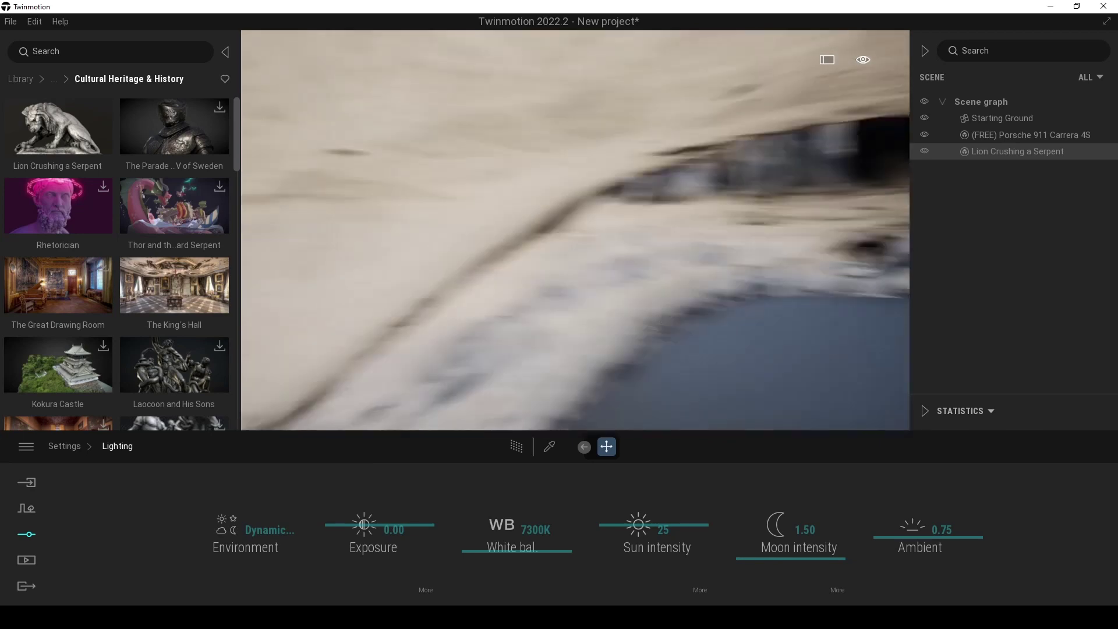
pyautogui.moveTo(524, 221); pyautogui.dragTo(844, 268, button='right')
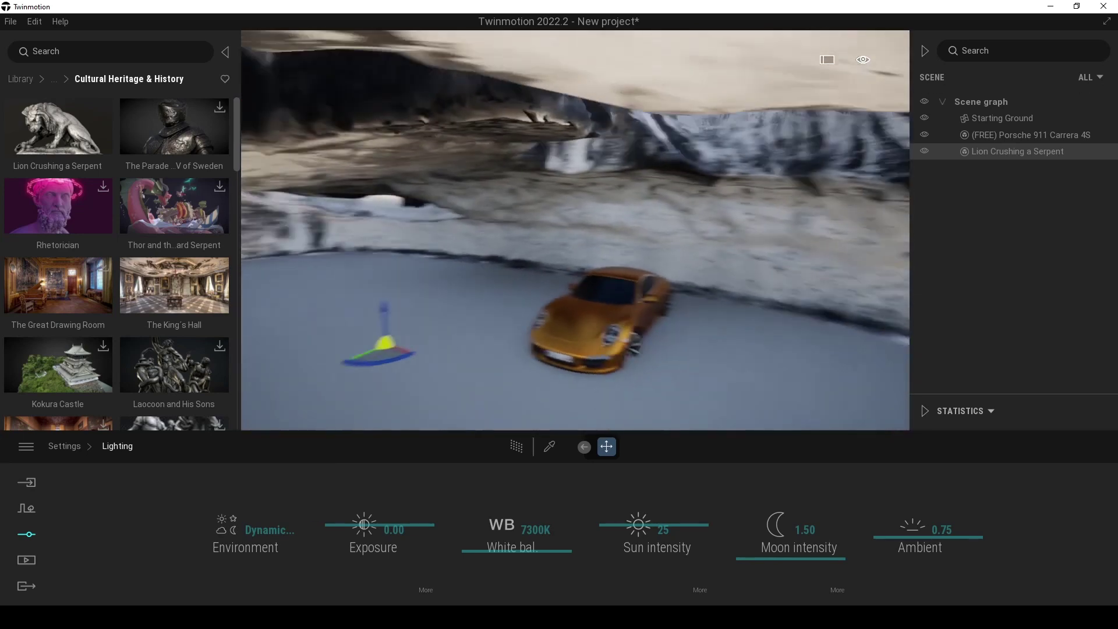
pyautogui.moveTo(562, 256)
pyautogui.mouseDown(button='right')
pyautogui.moveTo(630, 250)
pyautogui.moveTo(588, 215)
pyautogui.moveTo(557, 273)
pyautogui.moveTo(562, 256)
pyautogui.mouseUp(button='right')
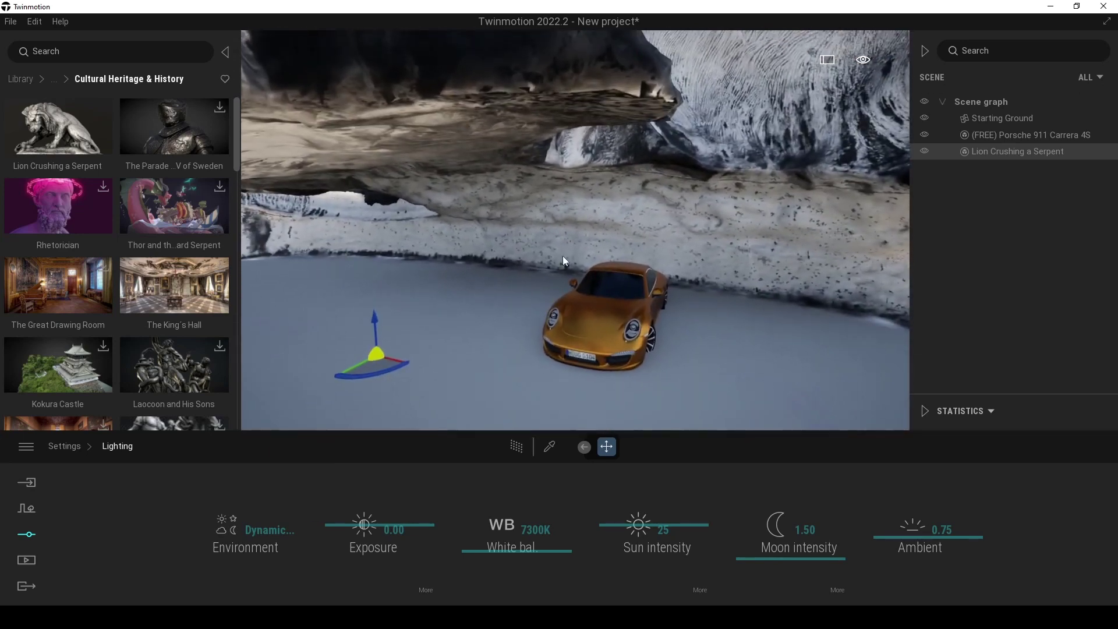
pyautogui.press('a')
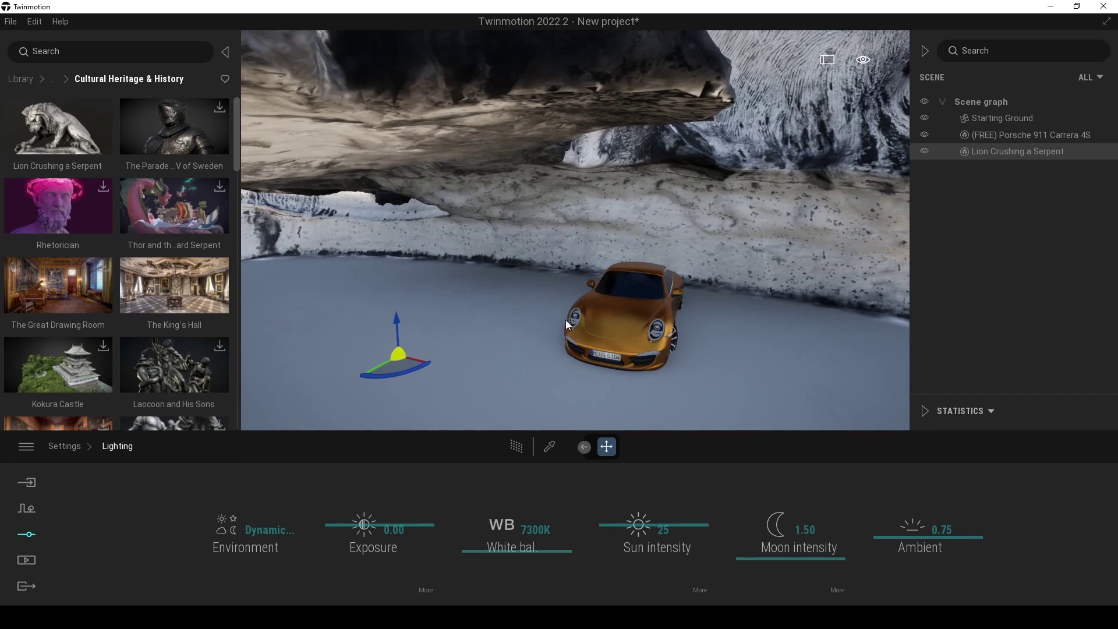
pyautogui.press('Tab')
pyautogui.moveTo(397, 357); pyautogui.dragTo(397, 357)
pyautogui.click(399, 358)
pyautogui.press('Return')
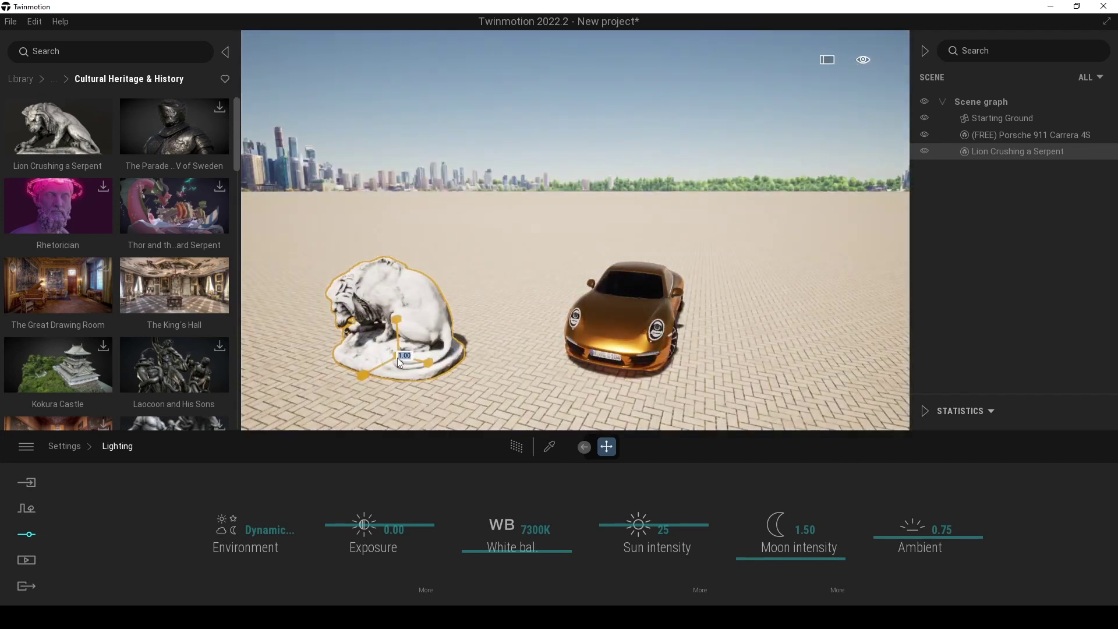
# Sample the lion statue's material and examine the statue up close together with the car
pyautogui.click(438, 242)
pyautogui.moveTo(436, 236); pyautogui.dragTo(302, 171, button='right')
pyautogui.press('w')
pyautogui.press('a')
pyautogui.press('s')
pyautogui.press('w')
pyautogui.press('w')
pyautogui.press('s')
pyautogui.press('w')
pyautogui.press('s')
pyautogui.press('w')
pyautogui.press('s')
pyautogui.moveTo(575, 230); pyautogui.dragTo(541, 227, button='right')
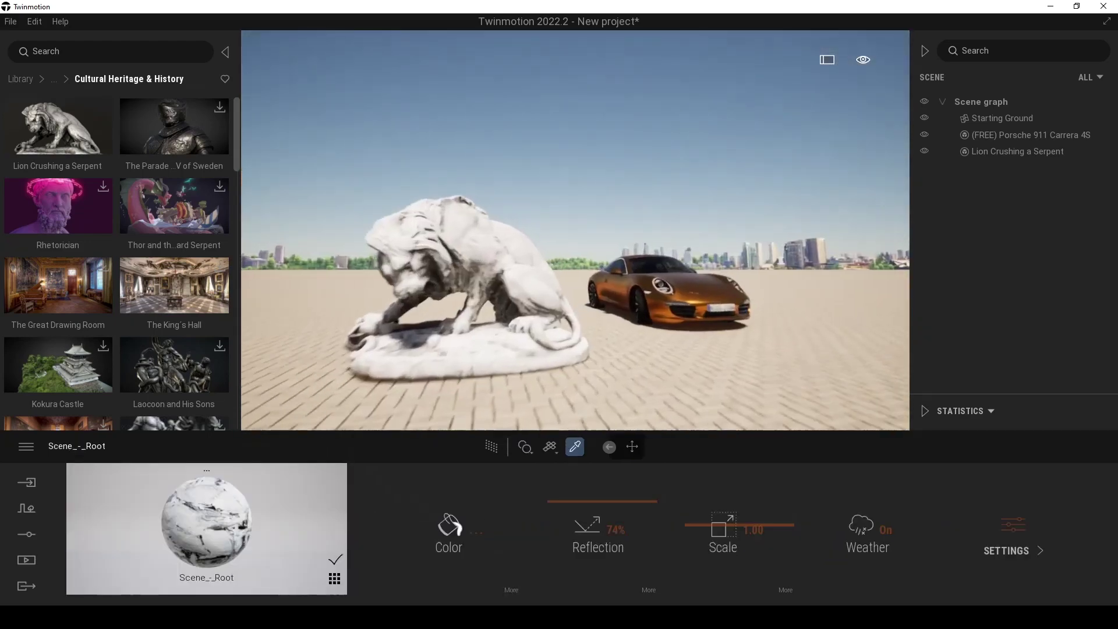
# Delete the Porsche from the scene, keeping only the lion statue on the ground
pyautogui.press('w')
pyautogui.moveTo(687, 257); pyautogui.dragTo(669, 230, button='right')
pyautogui.click(669, 231)
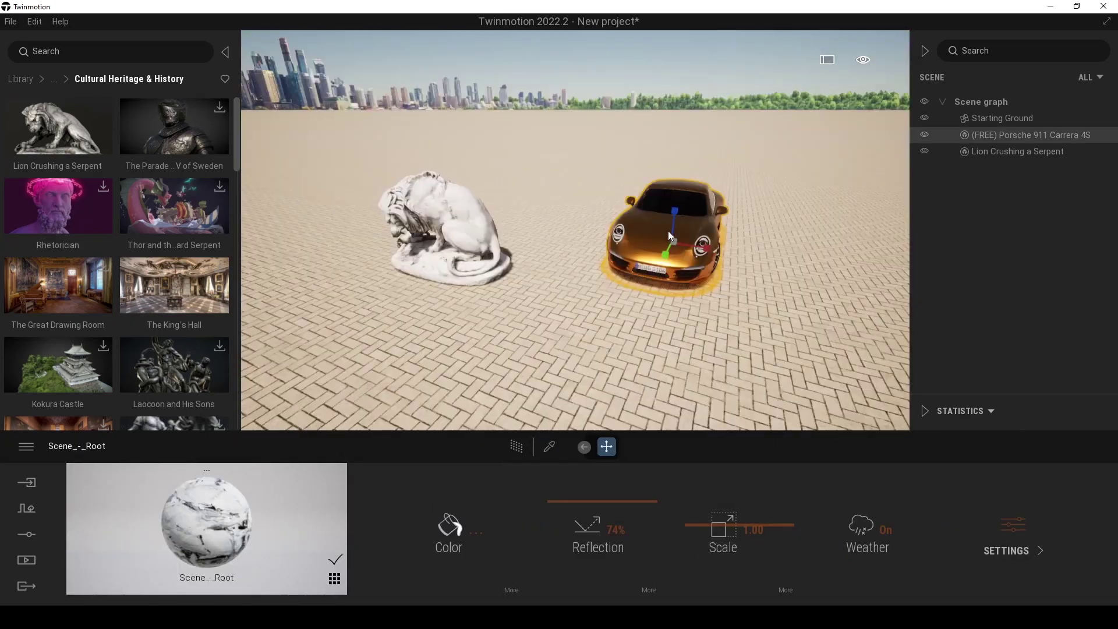
pyautogui.press('Delete')
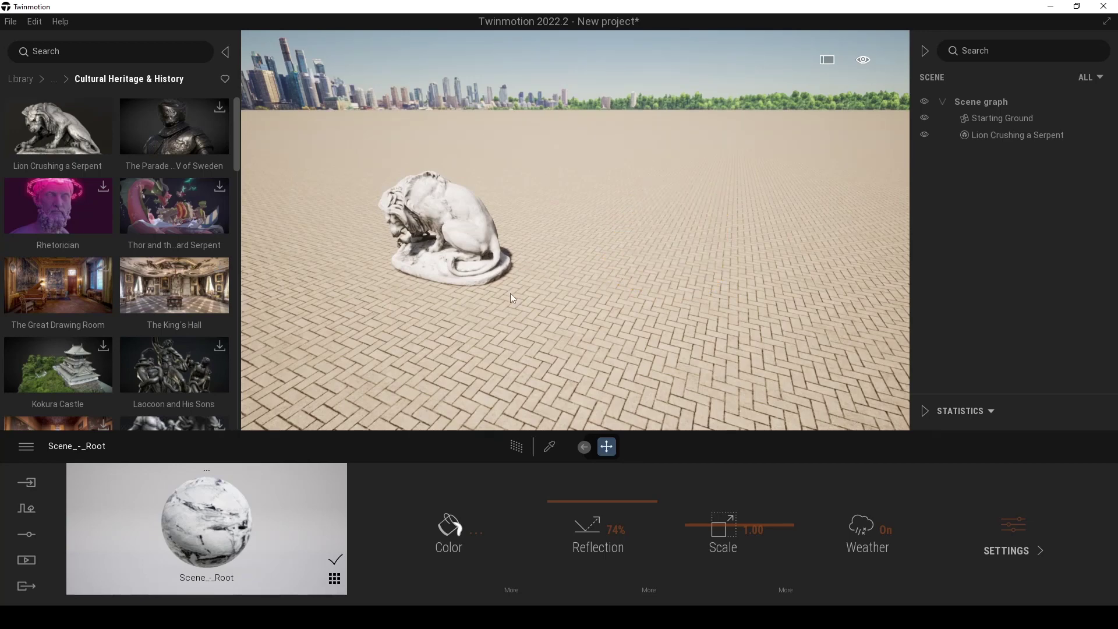
# Browse the clear low-sun HDRI skies in the library and preview several of them, including LowSun Clear 02 and LowSun Clear 04
pyautogui.click(25, 512)
pyautogui.click(23, 78)
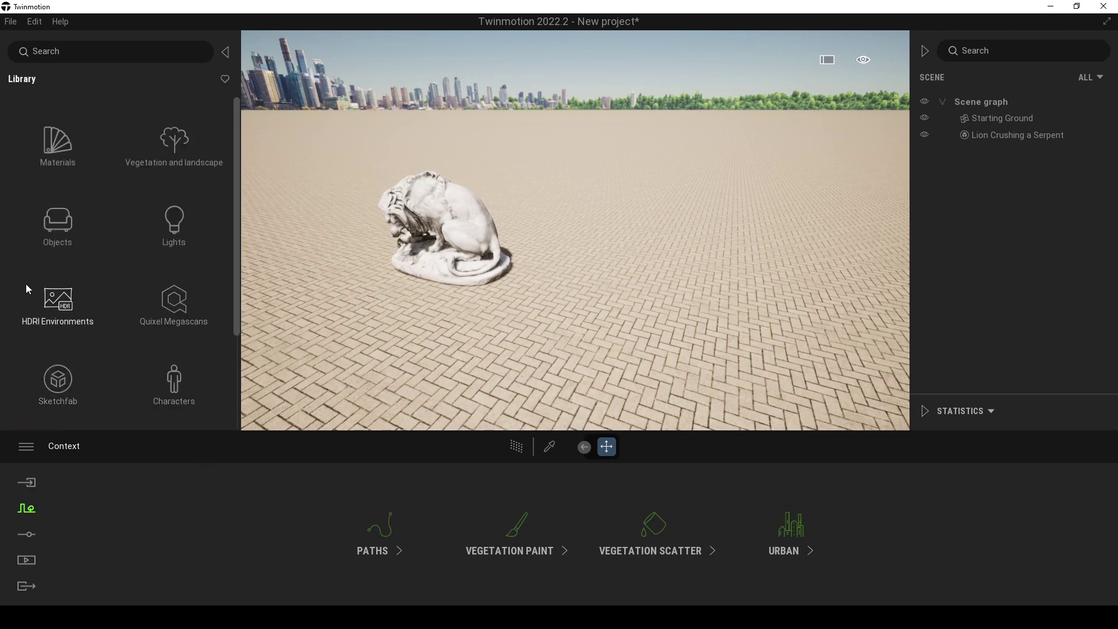
pyautogui.click(52, 305)
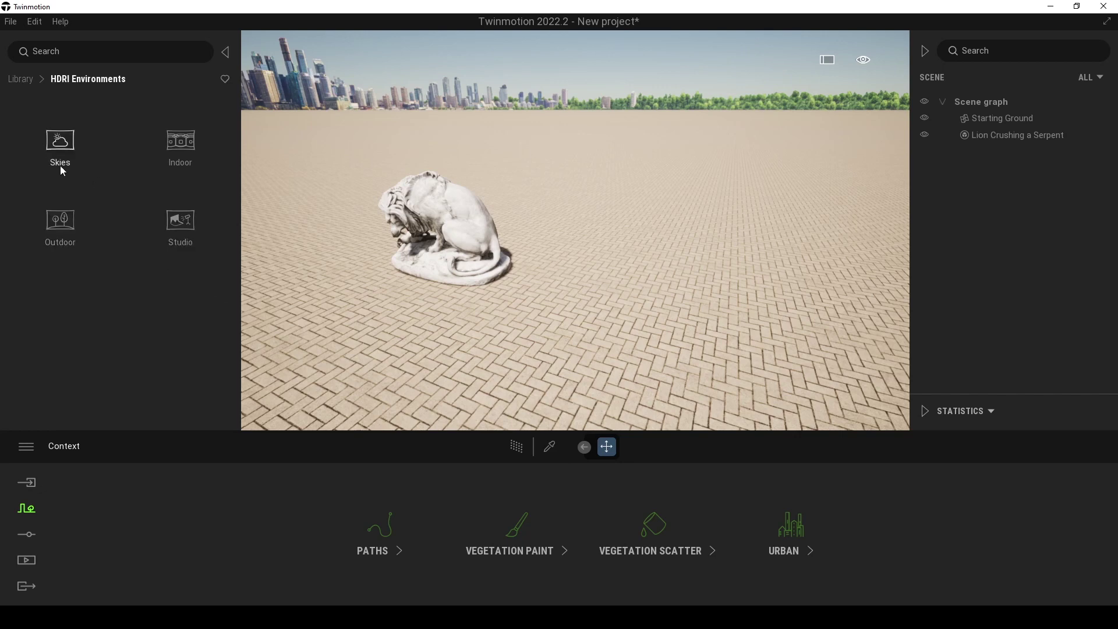
pyautogui.click(61, 145)
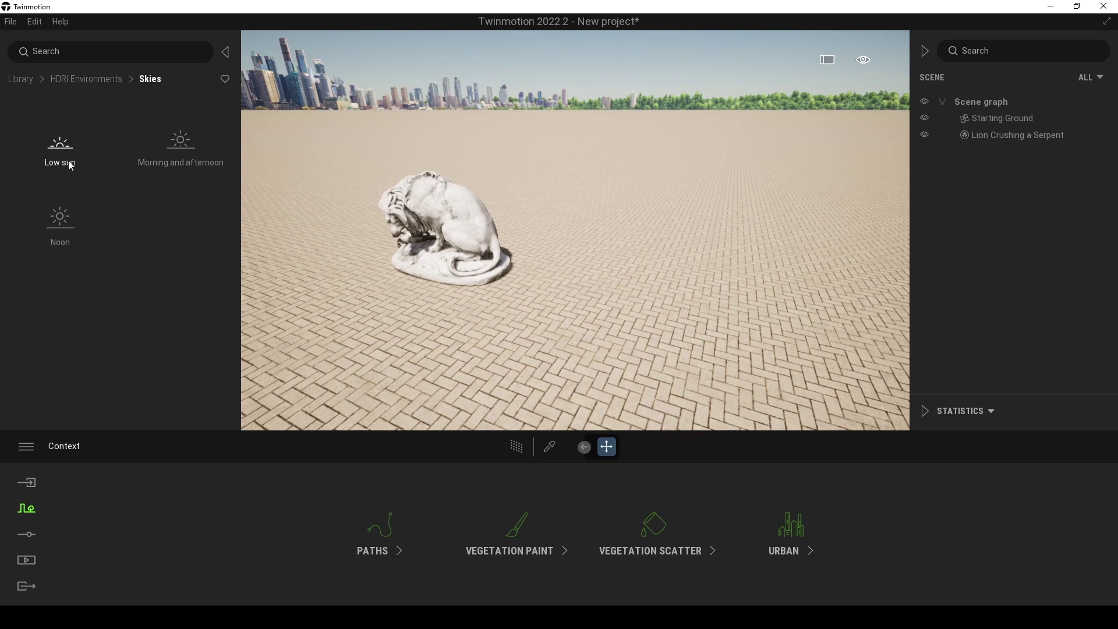
pyautogui.click(61, 146)
pyautogui.click(59, 148)
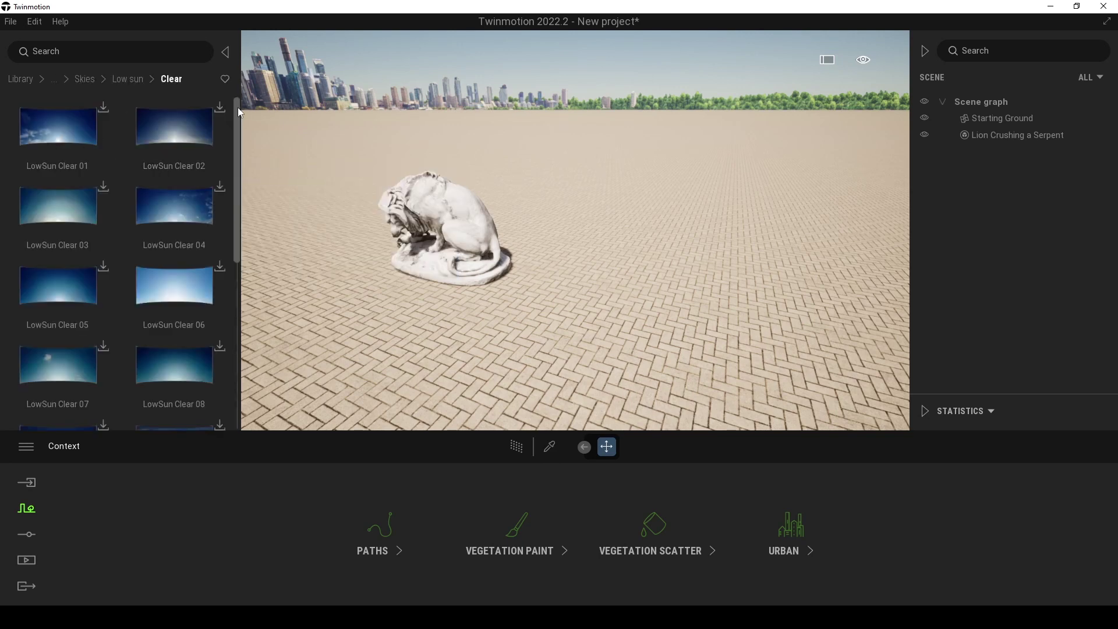
pyautogui.moveTo(237, 107); pyautogui.dragTo(235, 136)
pyautogui.moveTo(197, 117)
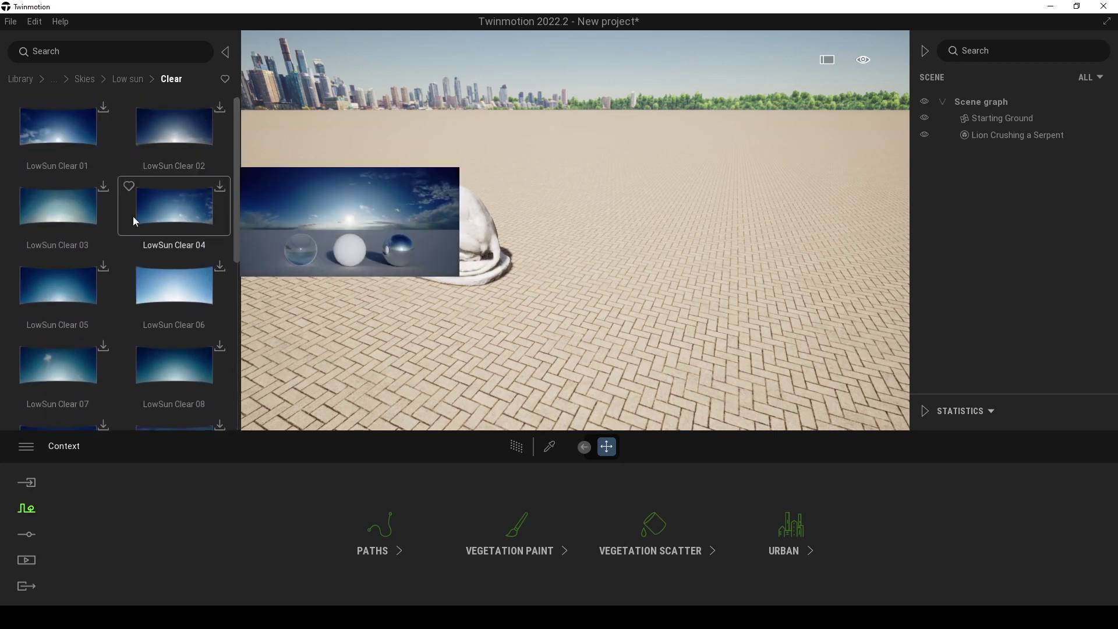
pyautogui.moveTo(150, 300)
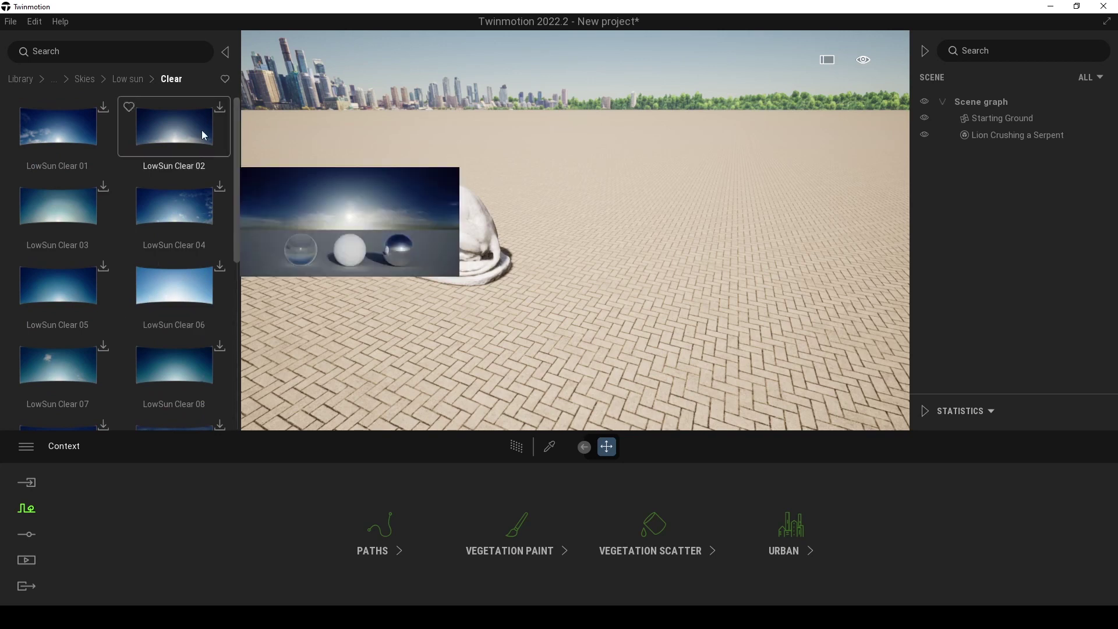
# Apply the LowSun Overcast 07 HDRI sky from the overcast low-sun skies to the scene
pyautogui.click(131, 81)
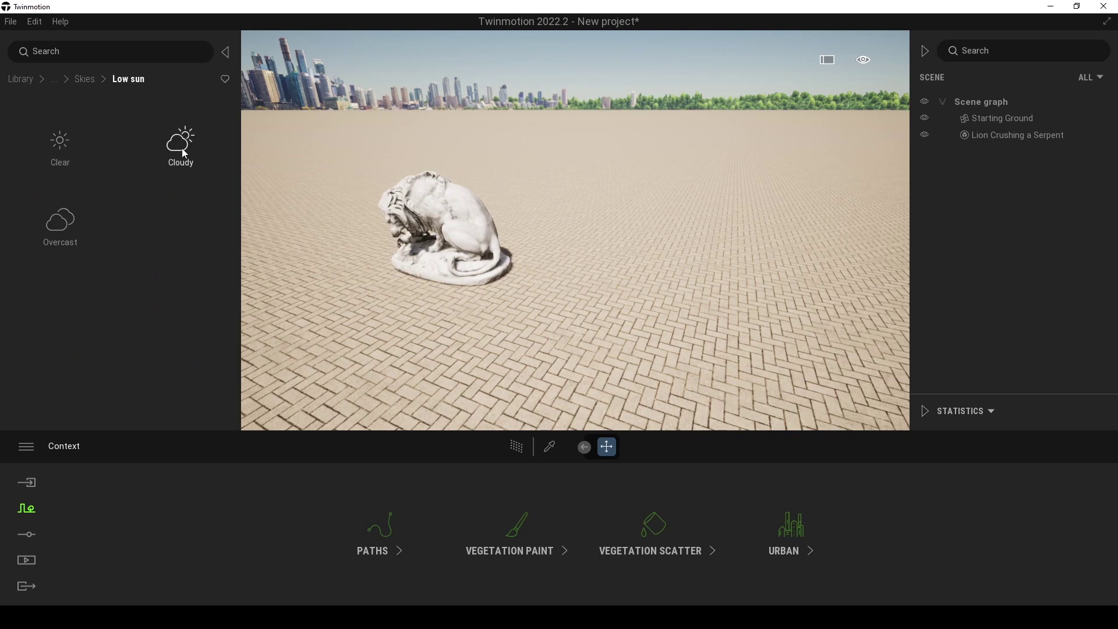
pyautogui.click(90, 220)
pyautogui.moveTo(82, 390)
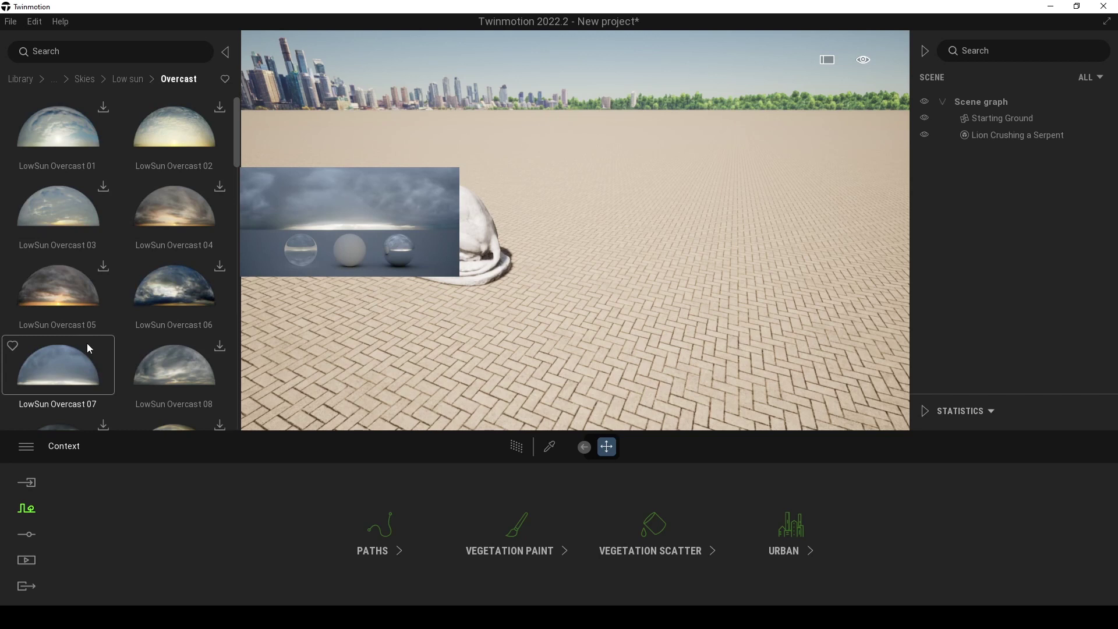
pyautogui.moveTo(53, 365); pyautogui.dragTo(384, 231)
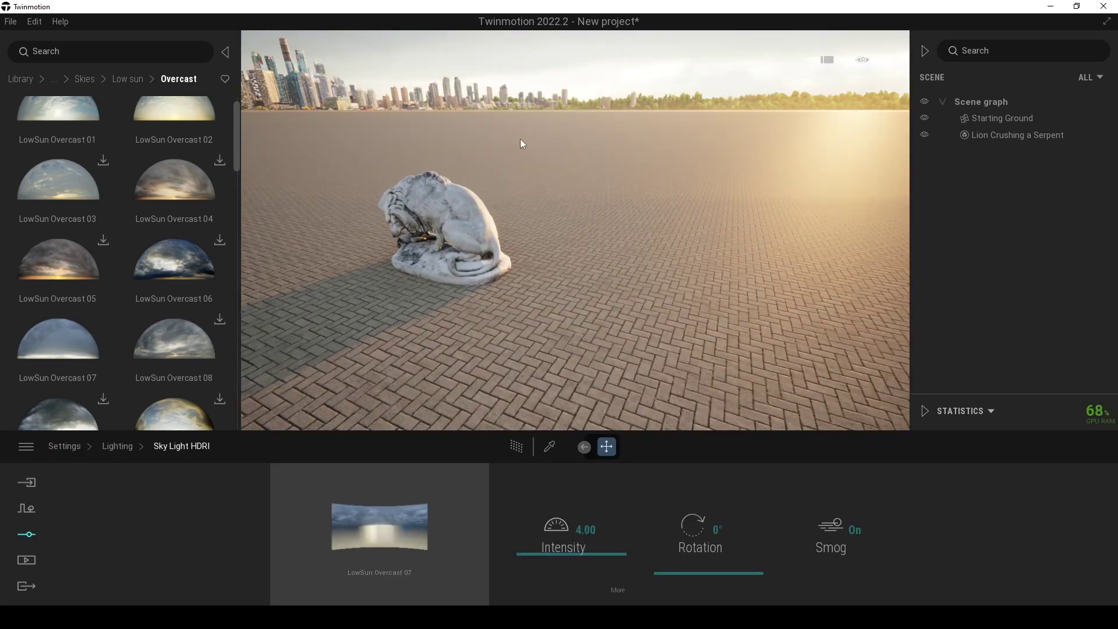
# Examine how the HDRI sky lights the statue, its shadow and the horizon from several angles
pyautogui.moveTo(484, 226); pyautogui.dragTo(443, 262, button='right')
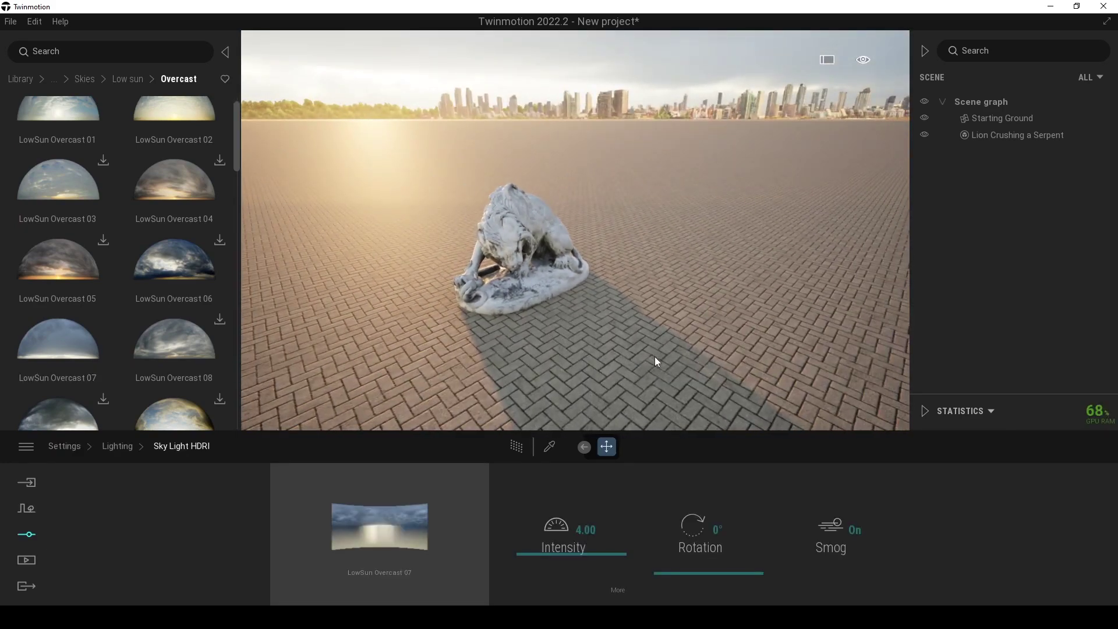
pyautogui.moveTo(372, 128); pyautogui.dragTo(524, 157, button='right')
pyautogui.scroll(-3, 388, 185)
pyautogui.moveTo(669, 213); pyautogui.dragTo(558, 236, button='right')
pyautogui.scroll(-2, 558, 235)
pyautogui.scroll(3, 558, 235)
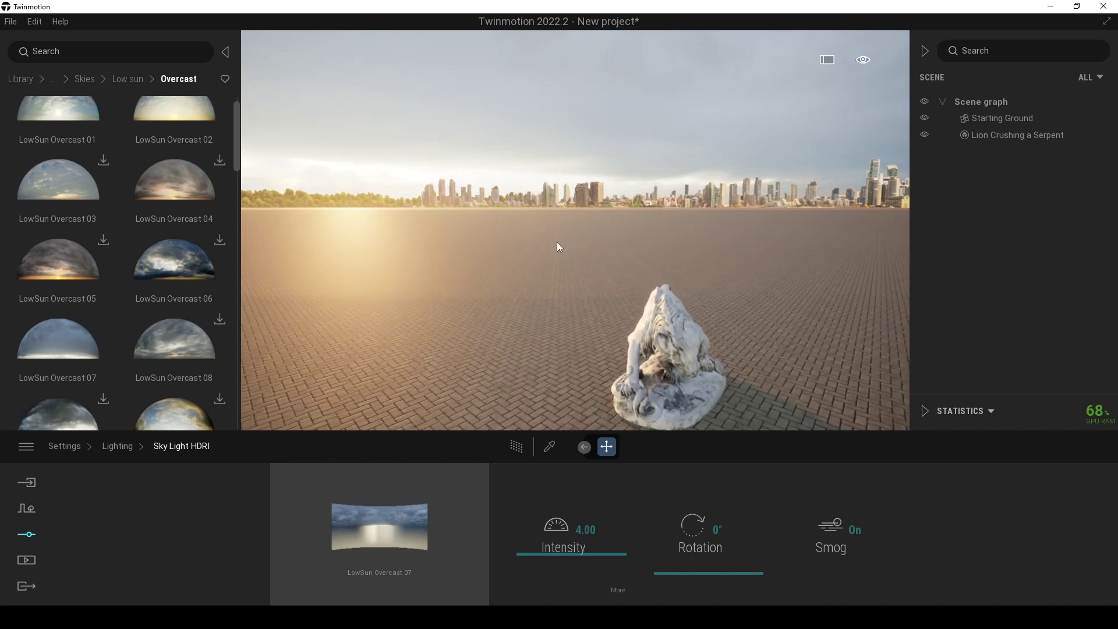
pyautogui.scroll(-3, 557, 242)
pyautogui.moveTo(557, 242)
pyautogui.mouseDown(button='right')
pyautogui.moveTo(652, 233)
pyautogui.moveTo(577, 247)
pyautogui.mouseUp(button='right')
pyautogui.scroll(4, 588, 232)
pyautogui.scroll(-2, 576, 247)
pyautogui.press('Down')
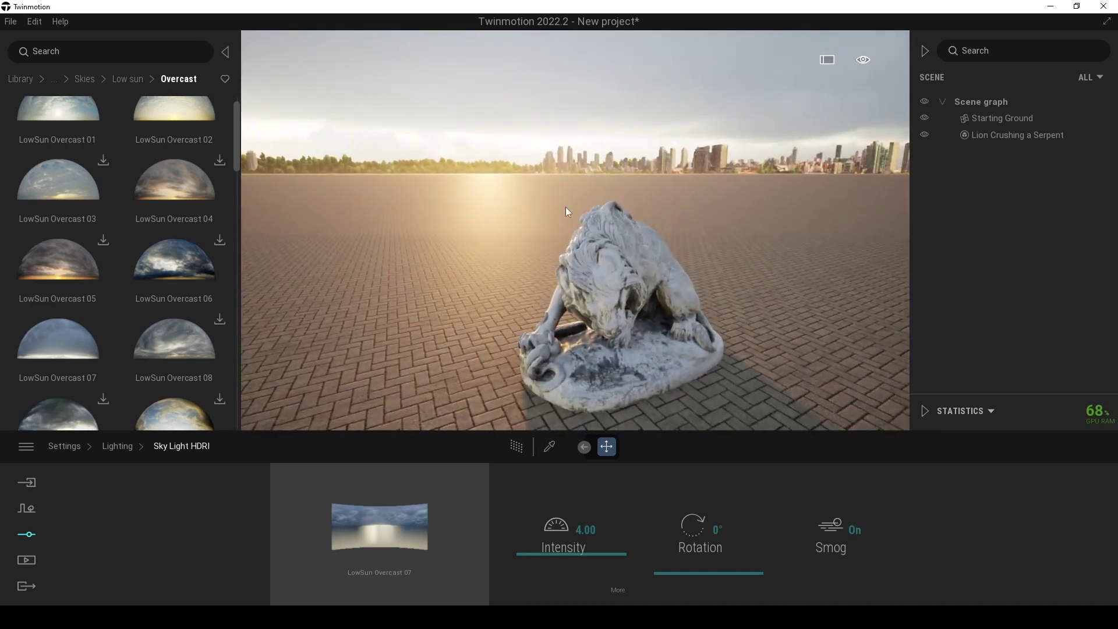
# Set the HDRI sky's intensity to 6.81 and its rotation to 242°
pyautogui.moveTo(547, 553)
pyautogui.mouseDown()
pyautogui.moveTo(549, 494)
pyautogui.moveTo(551, 555)
pyautogui.moveTo(549, 541)
pyautogui.mouseUp()
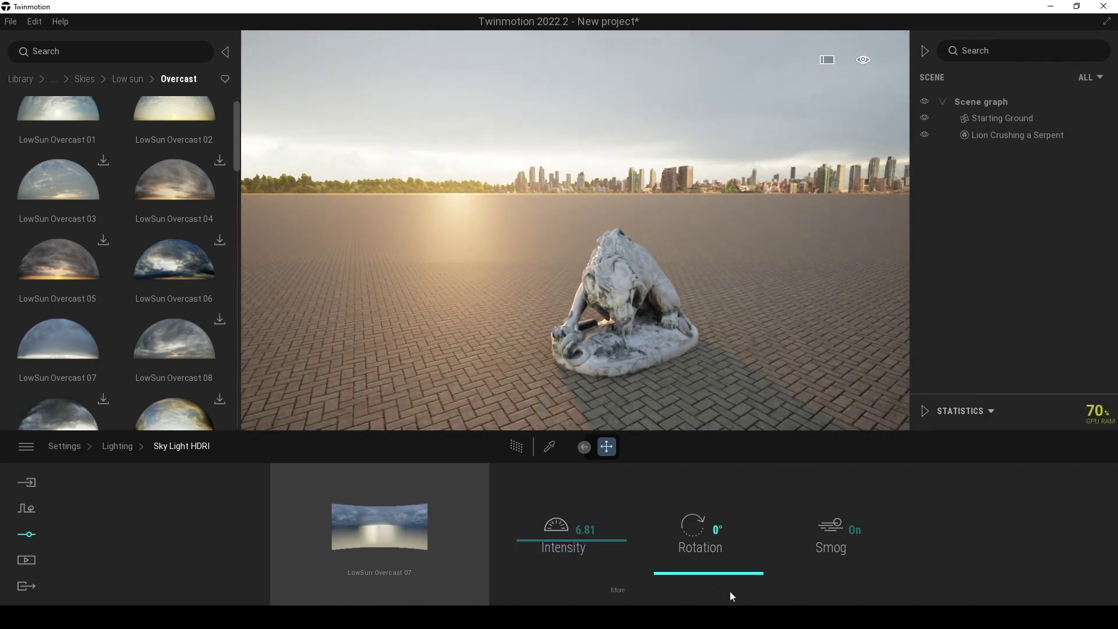
pyautogui.moveTo(690, 568); pyautogui.dragTo(672, 529)
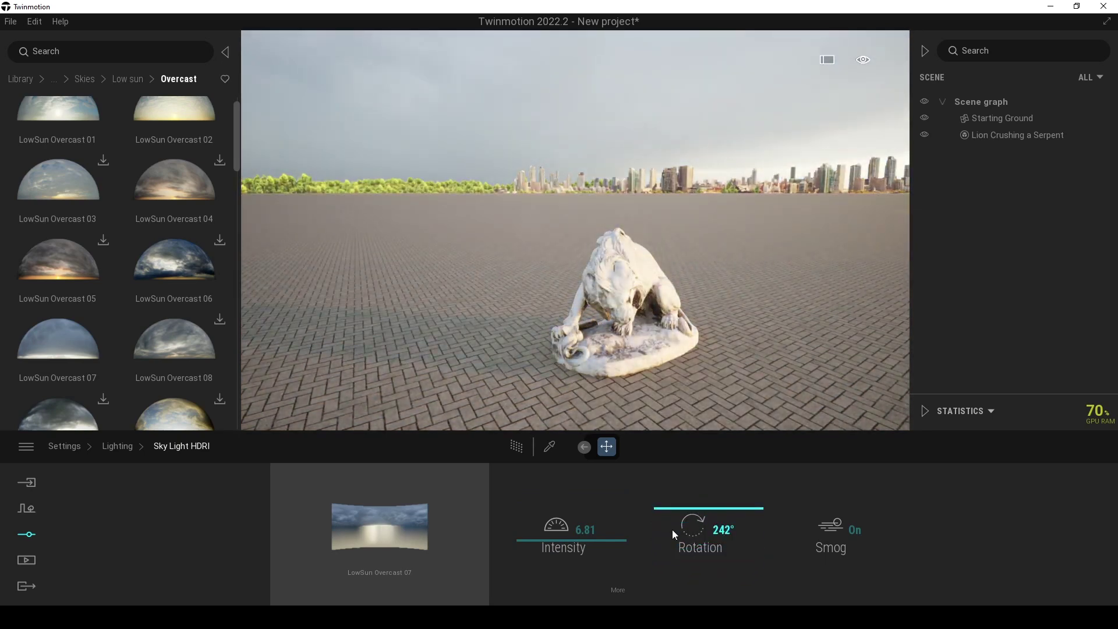
# Turn off HDRI affects lighting to compare the scene, turn it back on and check the statue again
pyautogui.click(616, 591)
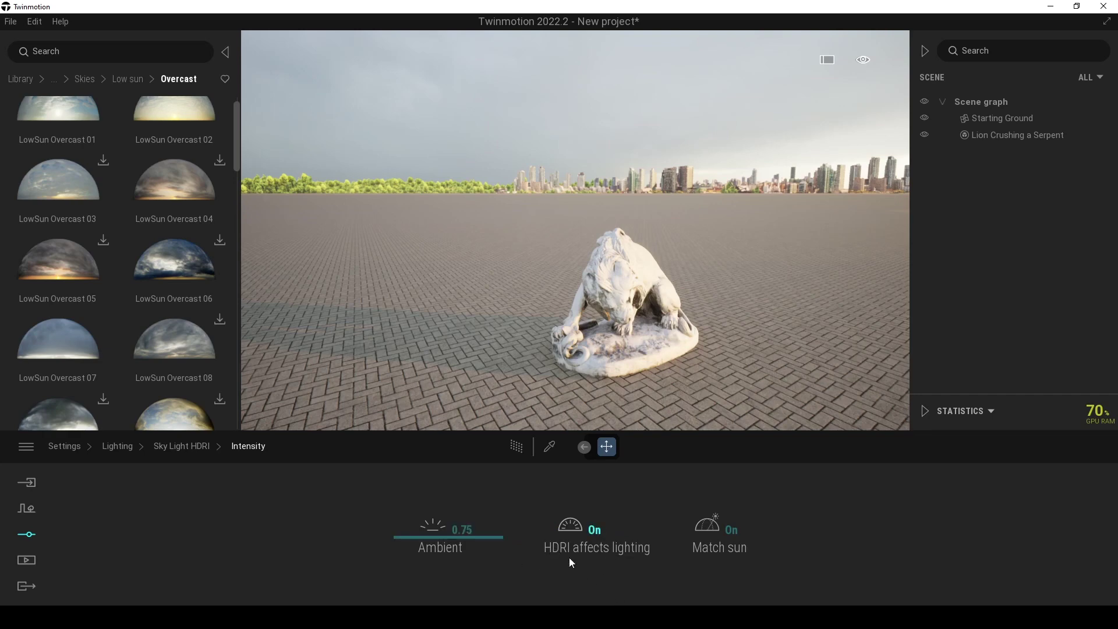
pyautogui.click(596, 532)
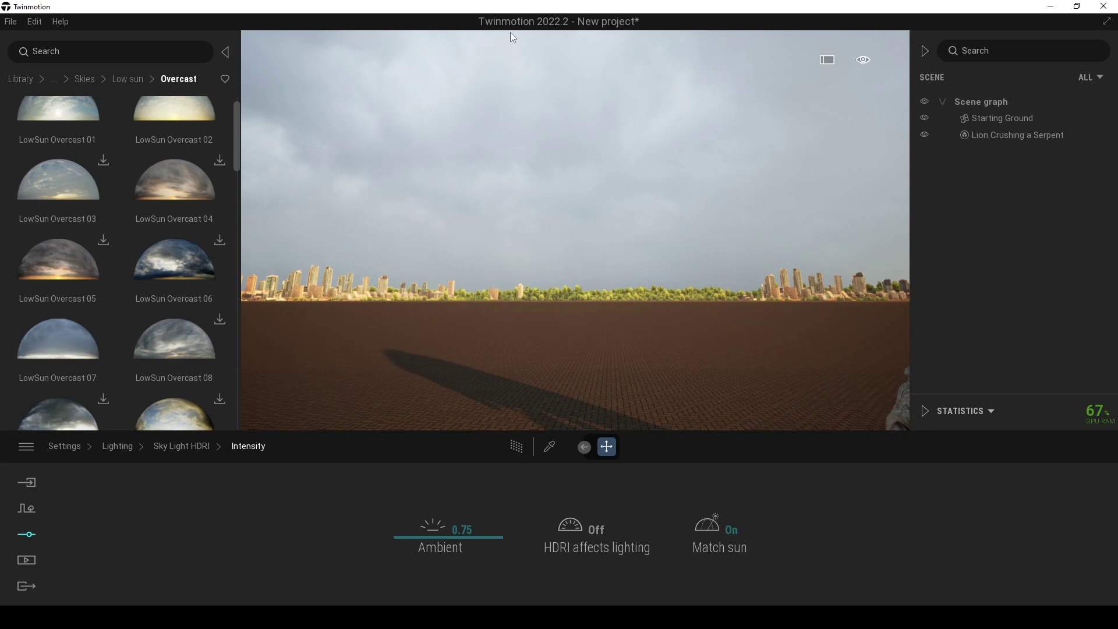
pyautogui.moveTo(516, 221); pyautogui.dragTo(669, 256, button='right')
pyautogui.moveTo(464, 207); pyautogui.dragTo(559, 227, button='right')
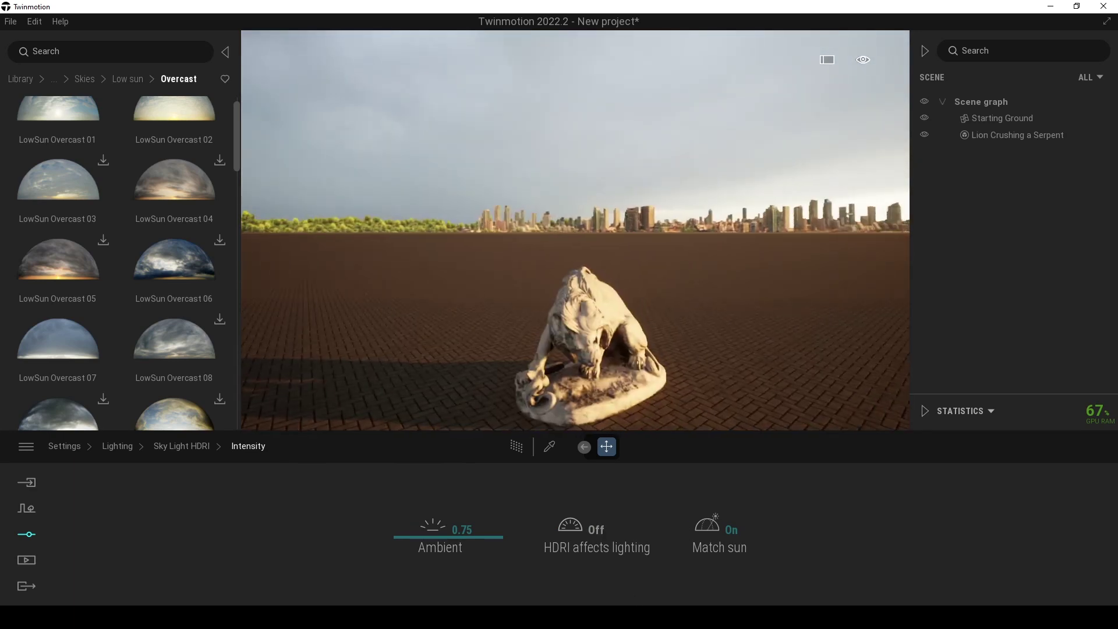
pyautogui.click(595, 530)
pyautogui.moveTo(474, 304); pyautogui.dragTo(454, 288)
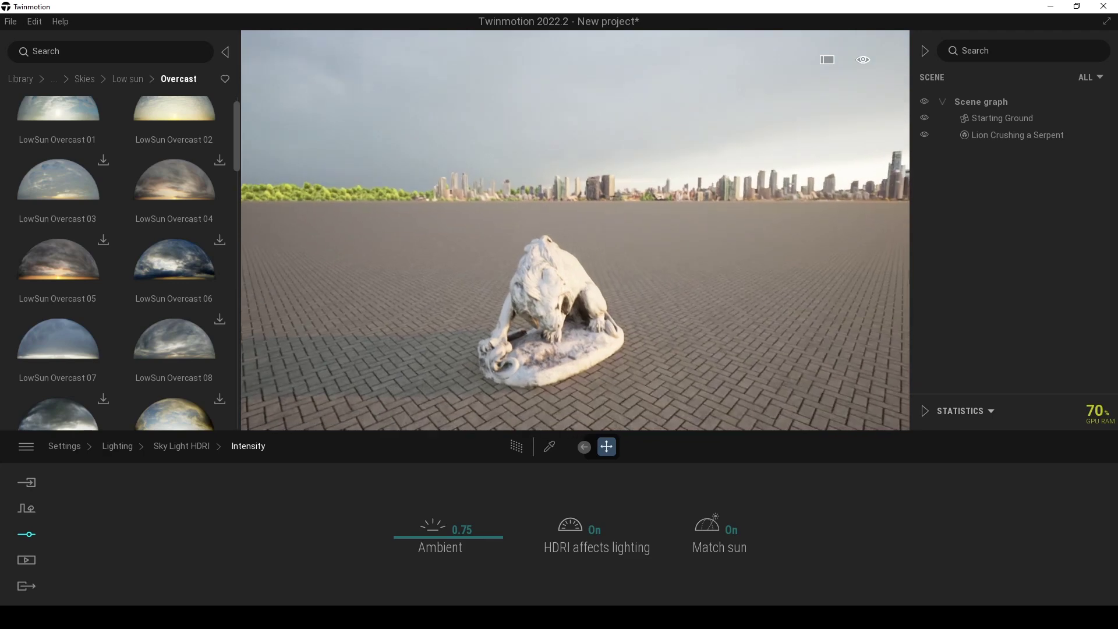
pyautogui.moveTo(575, 230); pyautogui.dragTo(710, 227, button='right')
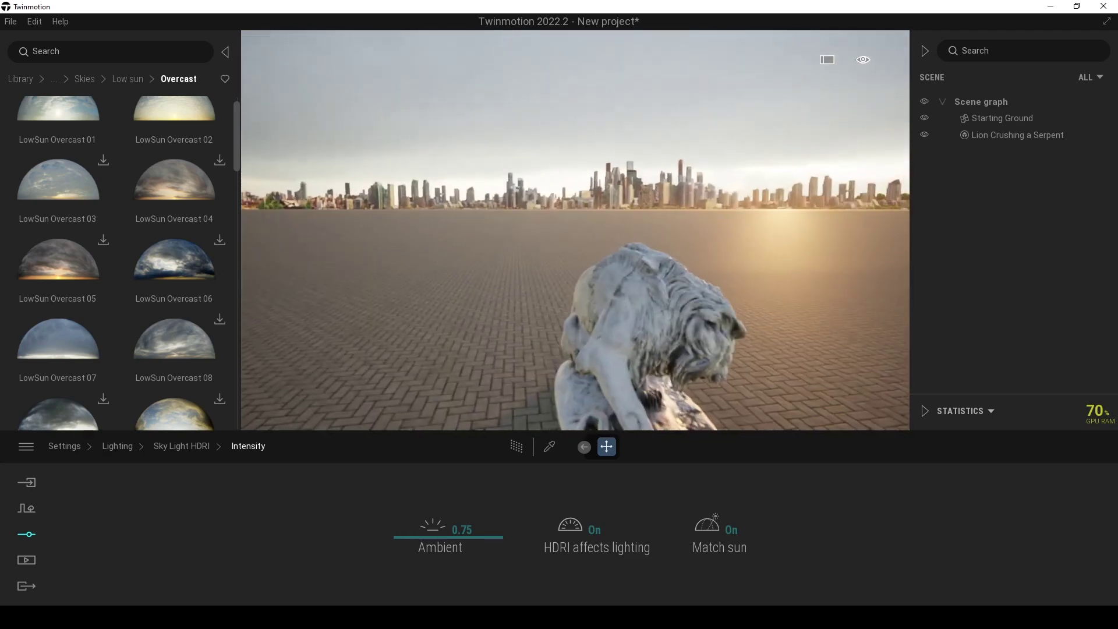
pyautogui.moveTo(616, 318); pyautogui.dragTo(470, 300, button='right')
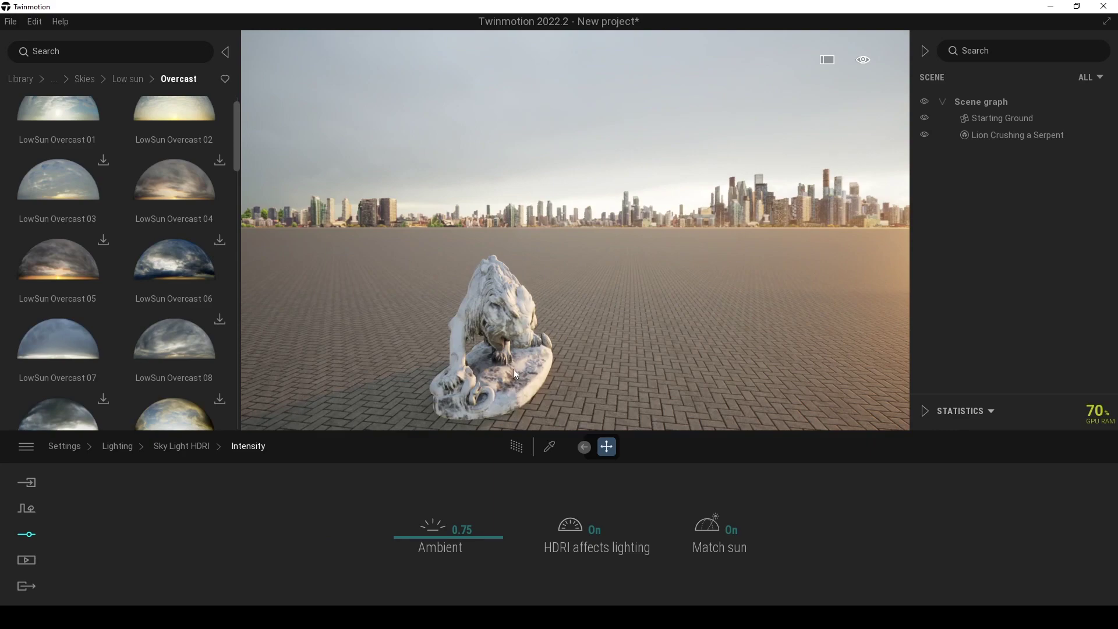
# Examine the statue up close from several angles to judge how the HDRI sky lights it and its shadow
pyautogui.press('w')
pyautogui.moveTo(512, 369); pyautogui.dragTo(431, 424, button='right')
pyautogui.moveTo(574, 230); pyautogui.dragTo(451, 190, button='right')
pyautogui.press('w')
pyautogui.press('d')
pyautogui.press('s')
pyautogui.moveTo(664, 241); pyautogui.dragTo(695, 242, button='right')
pyautogui.press('w')
pyautogui.press('s')
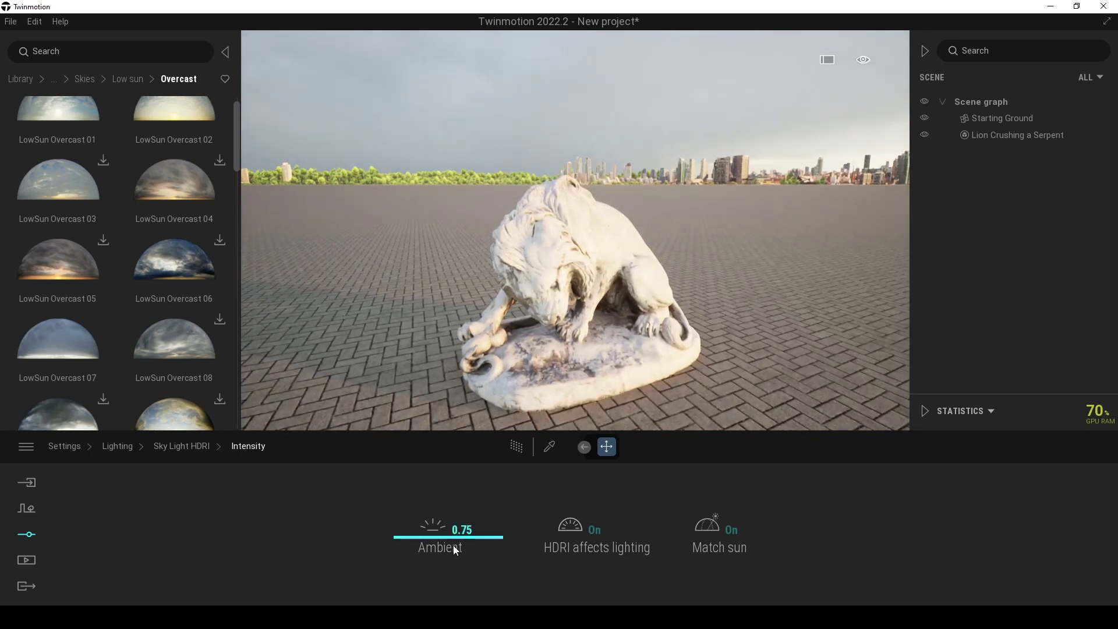
# Set the HDRI sky's ambient lighting to 0.80 and return to the main Lighting settings
pyautogui.moveTo(409, 538)
pyautogui.mouseDown()
pyautogui.moveTo(448, 536)
pyautogui.moveTo(412, 535)
pyautogui.mouseUp()
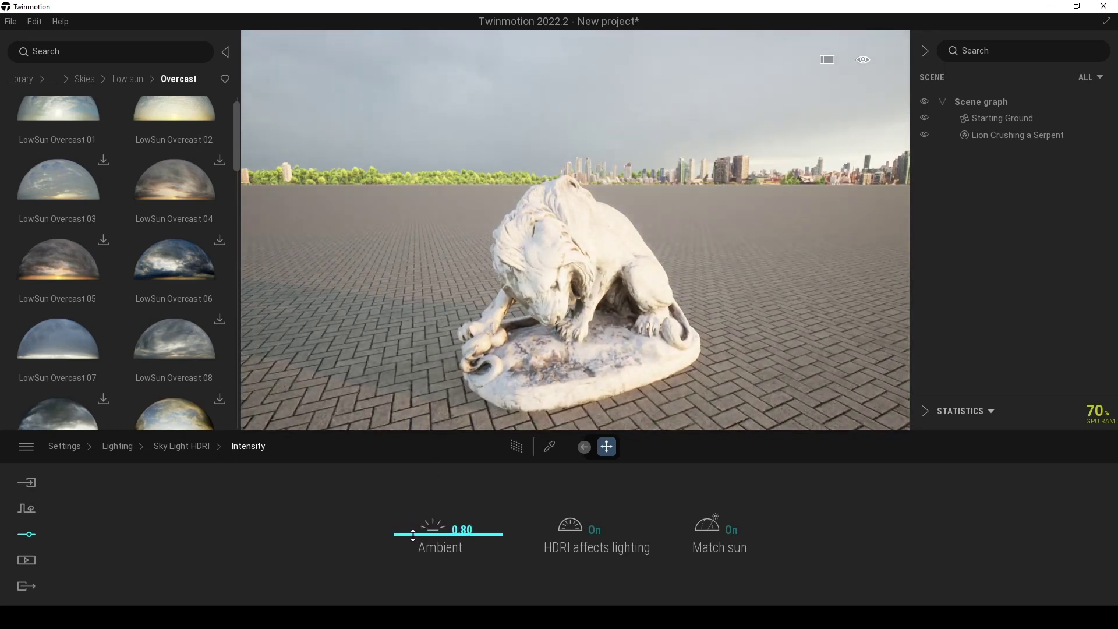
pyautogui.click(157, 446)
pyautogui.click(118, 447)
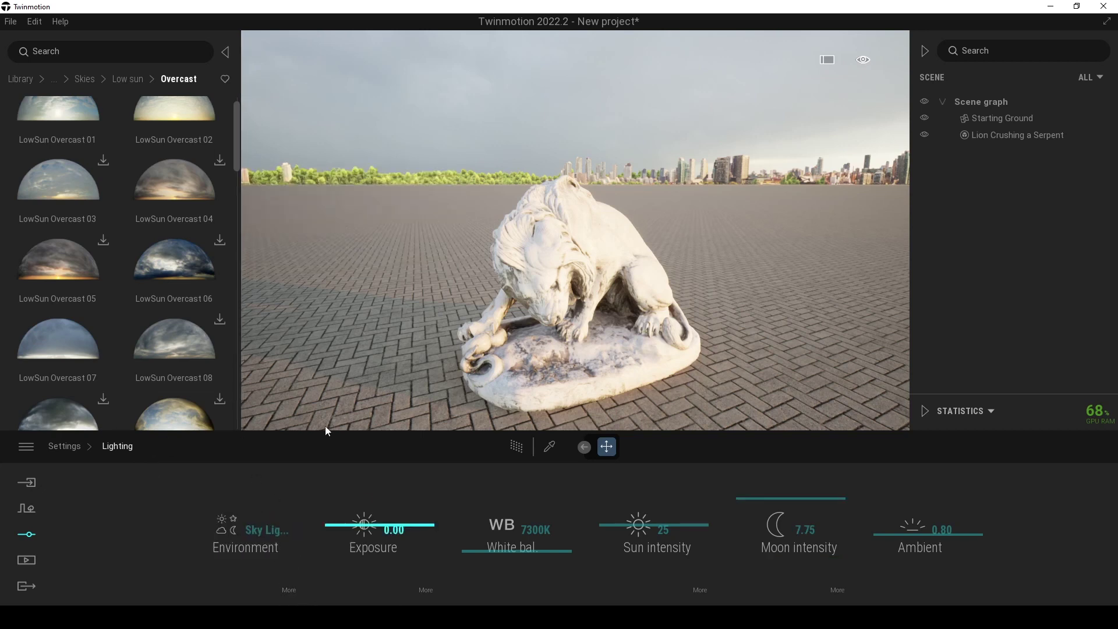
# Browse the Indoor and Outdoor collections of HDRI environments in the library
pyautogui.click(87, 81)
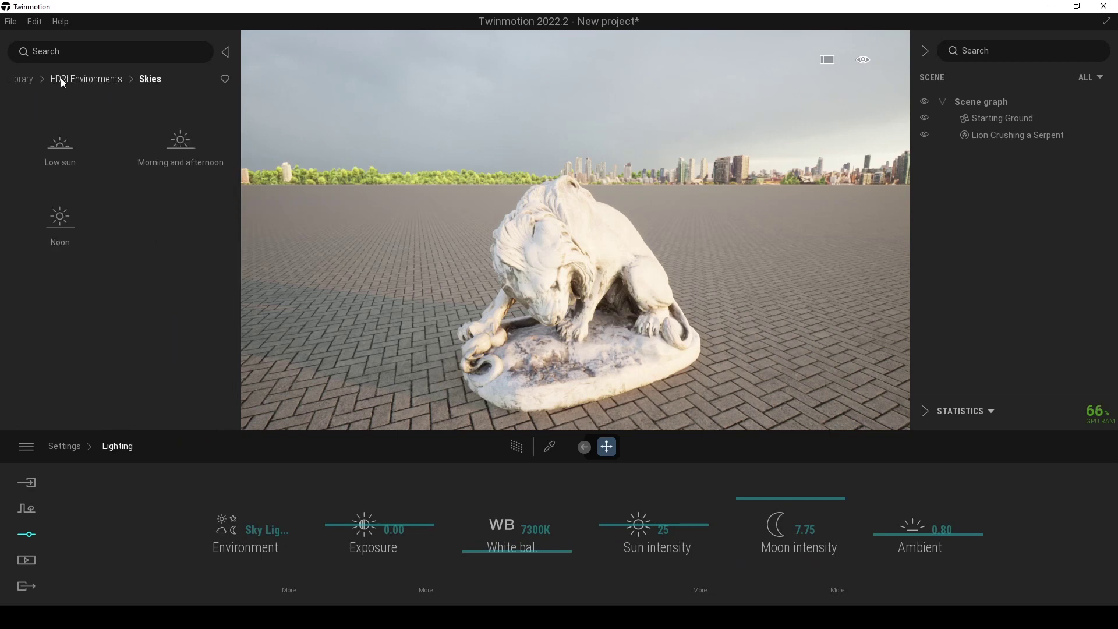
pyautogui.click(76, 80)
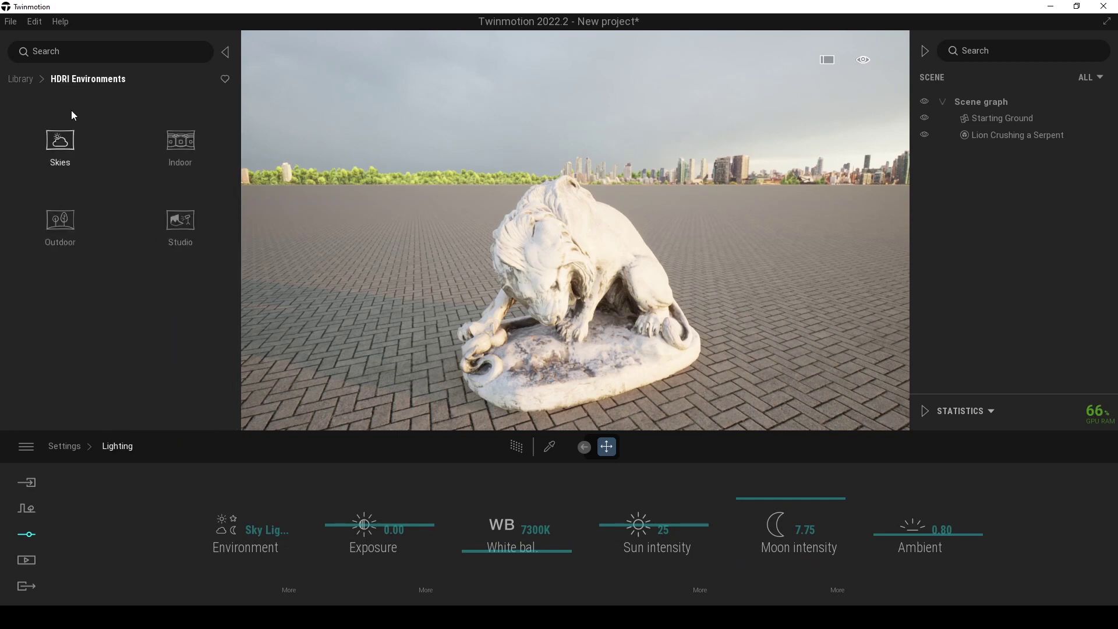
pyautogui.click(180, 151)
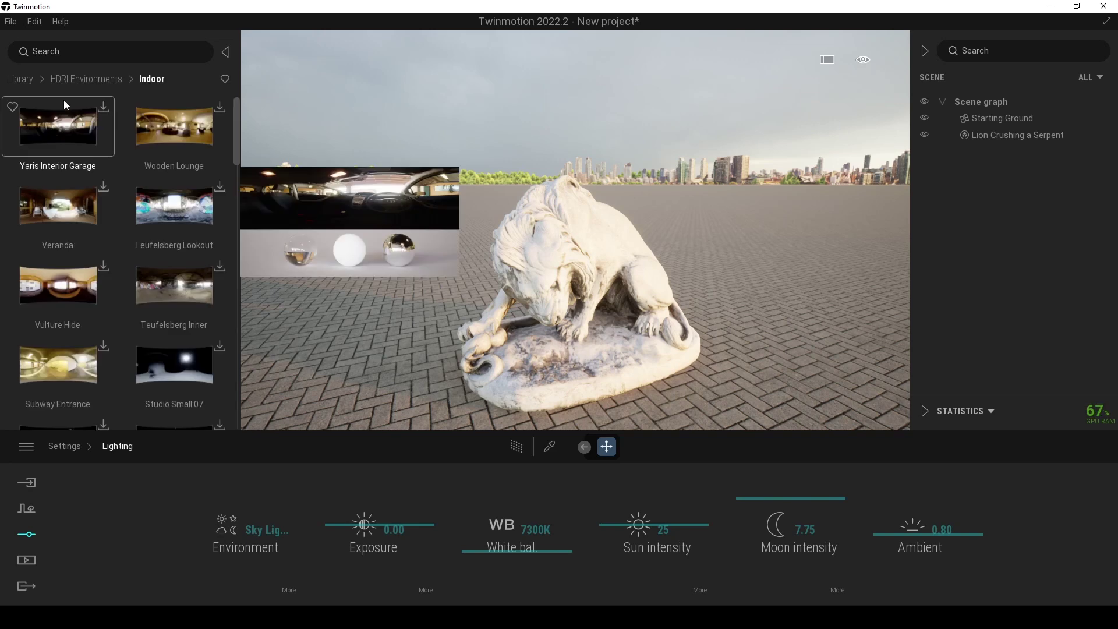
pyautogui.click(68, 79)
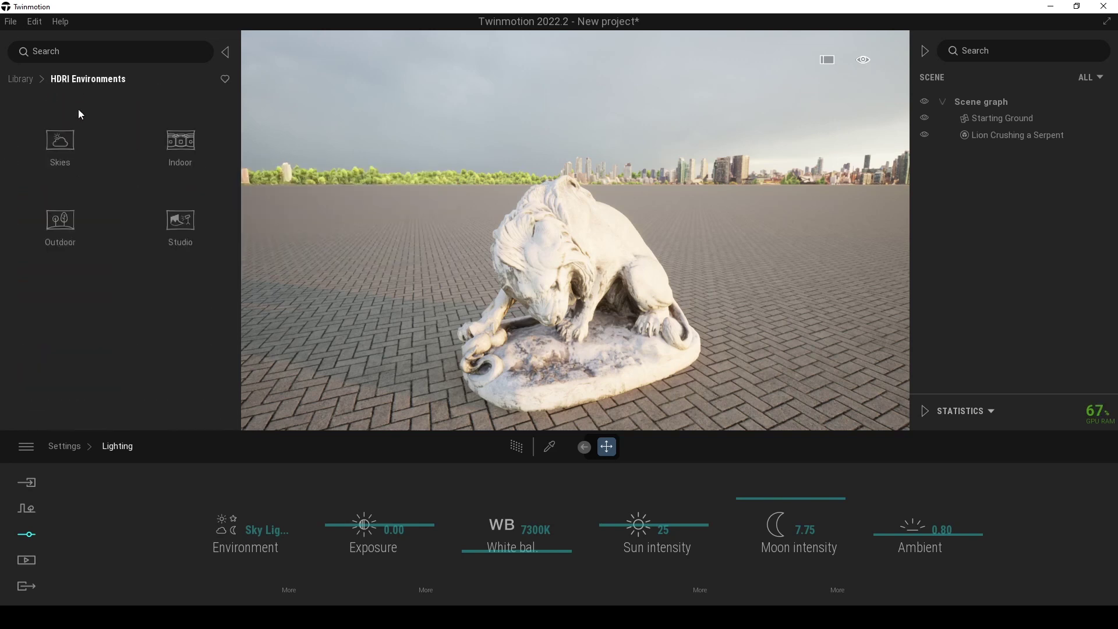
pyautogui.click(45, 226)
pyautogui.moveTo(63, 230)
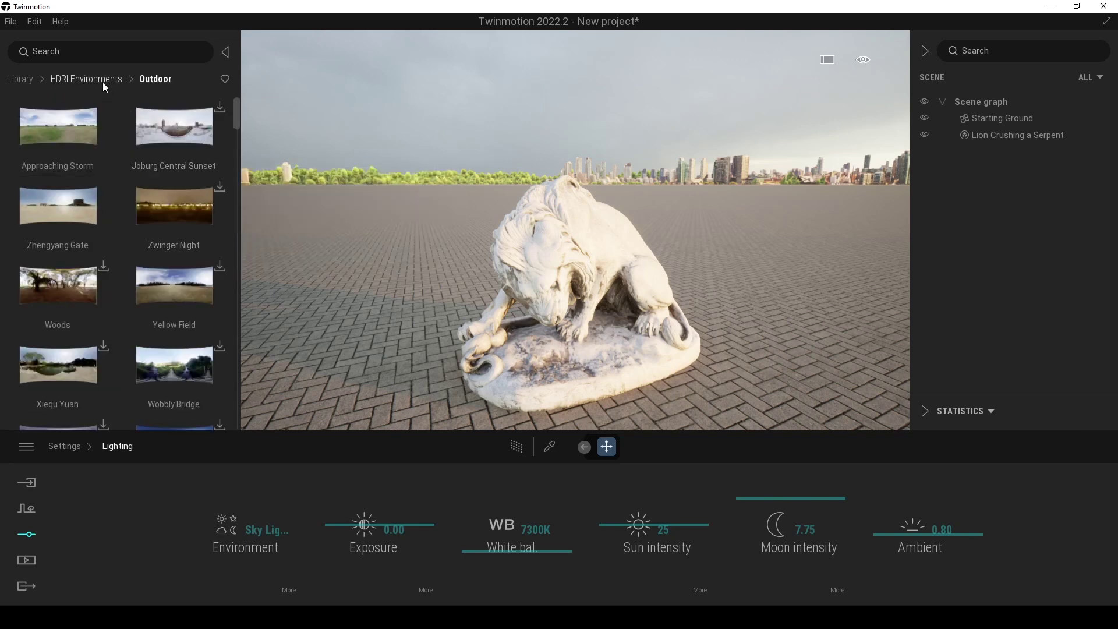
# Look through the clear low-sun skies and return to the HDRI environments overview
pyautogui.click(87, 79)
pyautogui.click(58, 145)
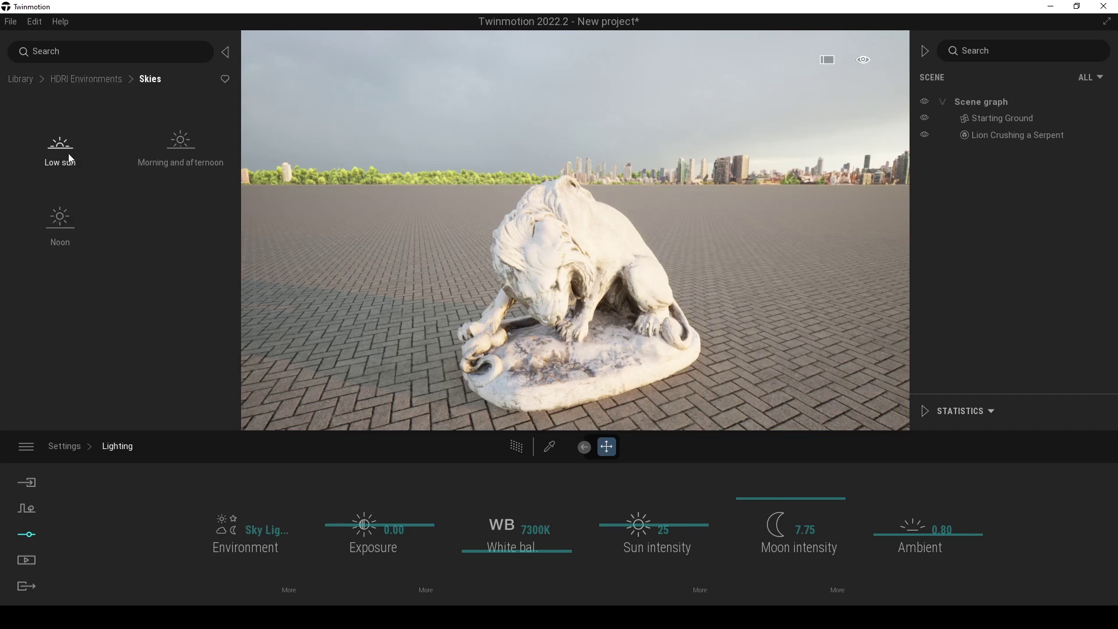
pyautogui.click(57, 149)
pyautogui.click(57, 149)
pyautogui.moveTo(132, 201)
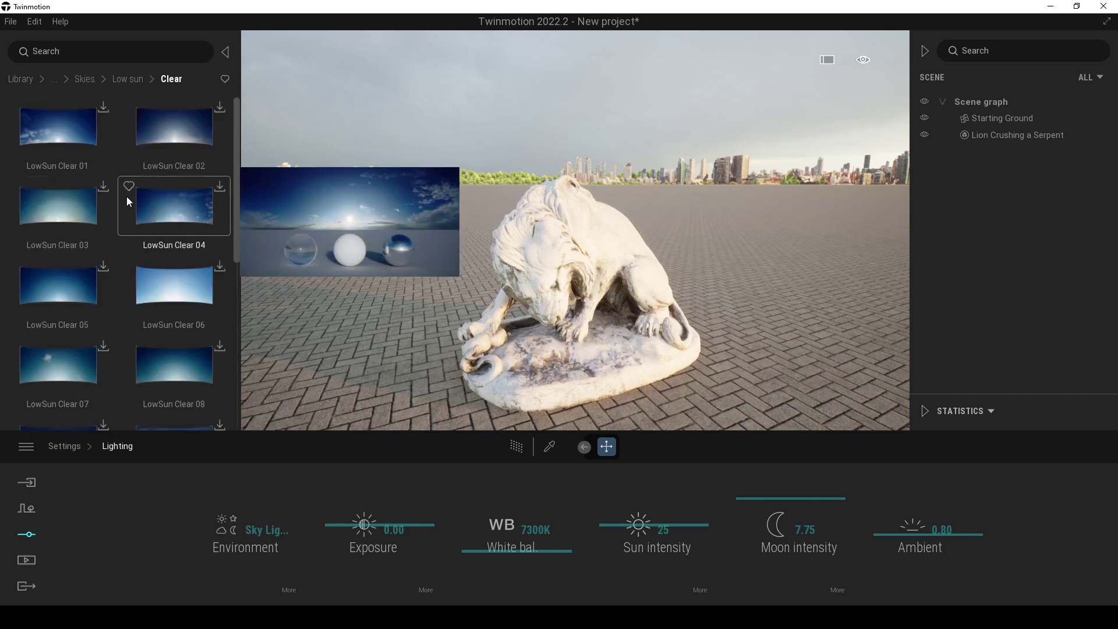
pyautogui.moveTo(22, 163)
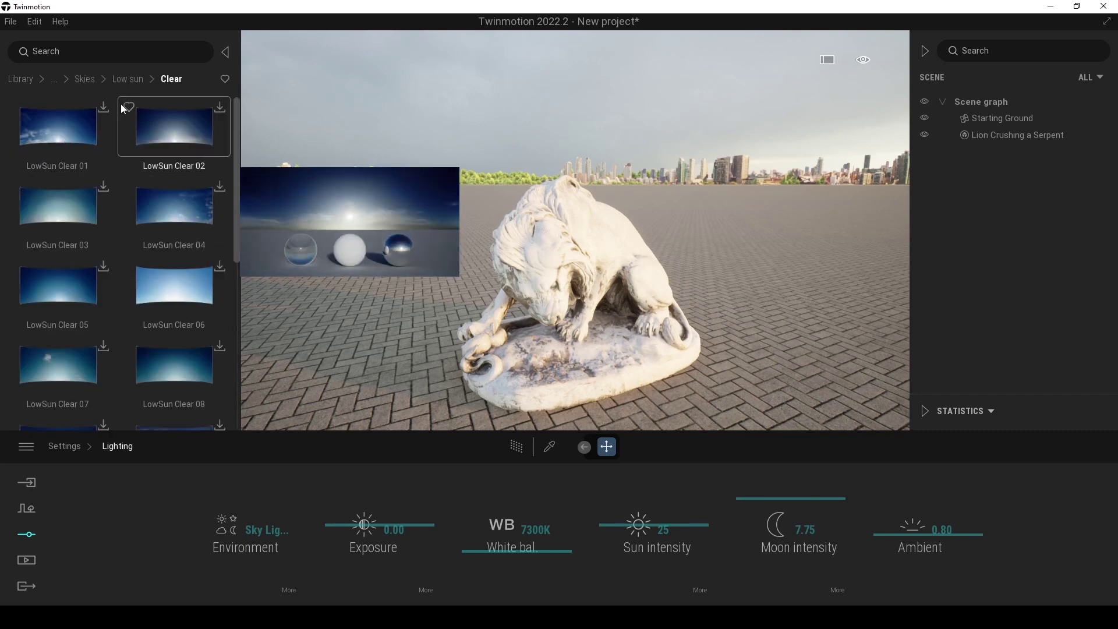
pyautogui.click(87, 79)
pyautogui.click(80, 79)
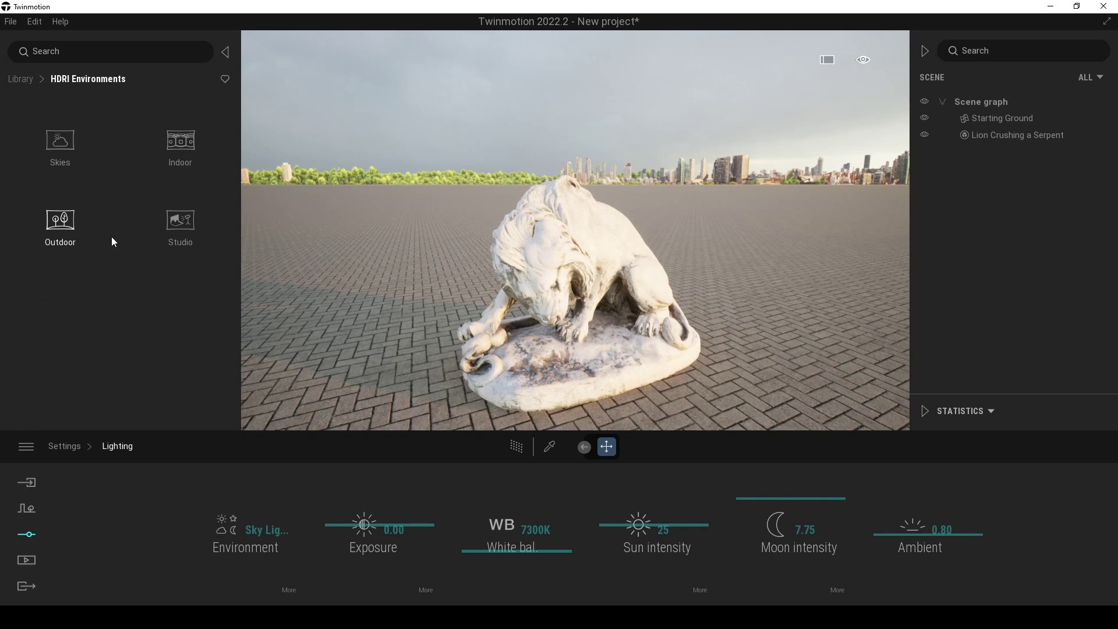
# Apply the Zhengyang Gate HDRI from the Outdoor environments to the scene
pyautogui.click(60, 224)
pyautogui.moveTo(47, 124)
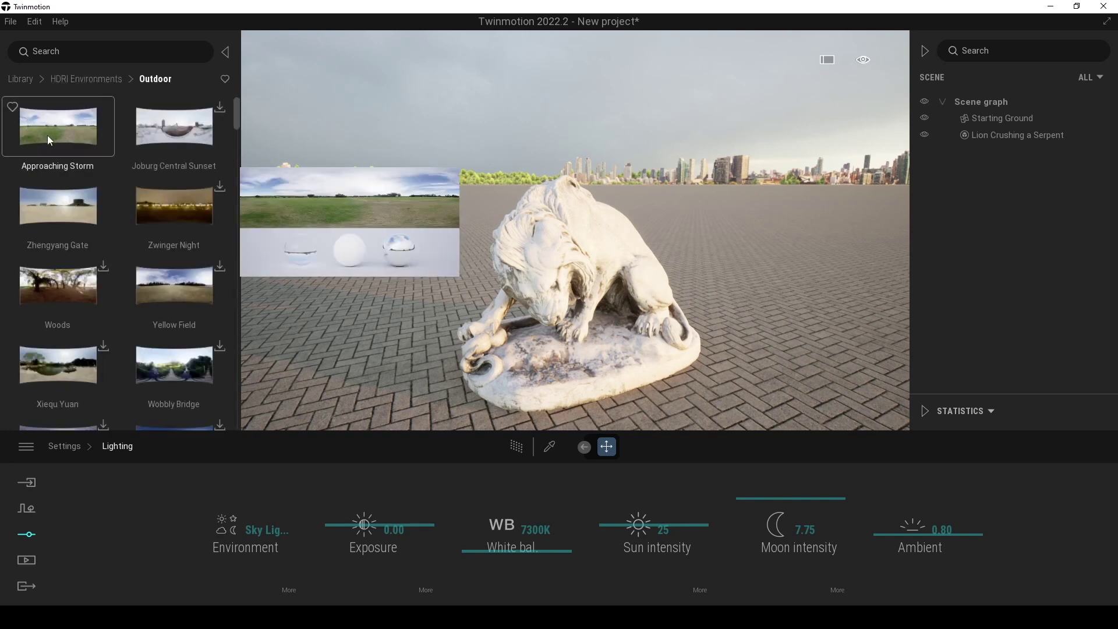
pyautogui.scroll(-5, 161, 149)
pyautogui.moveTo(162, 226)
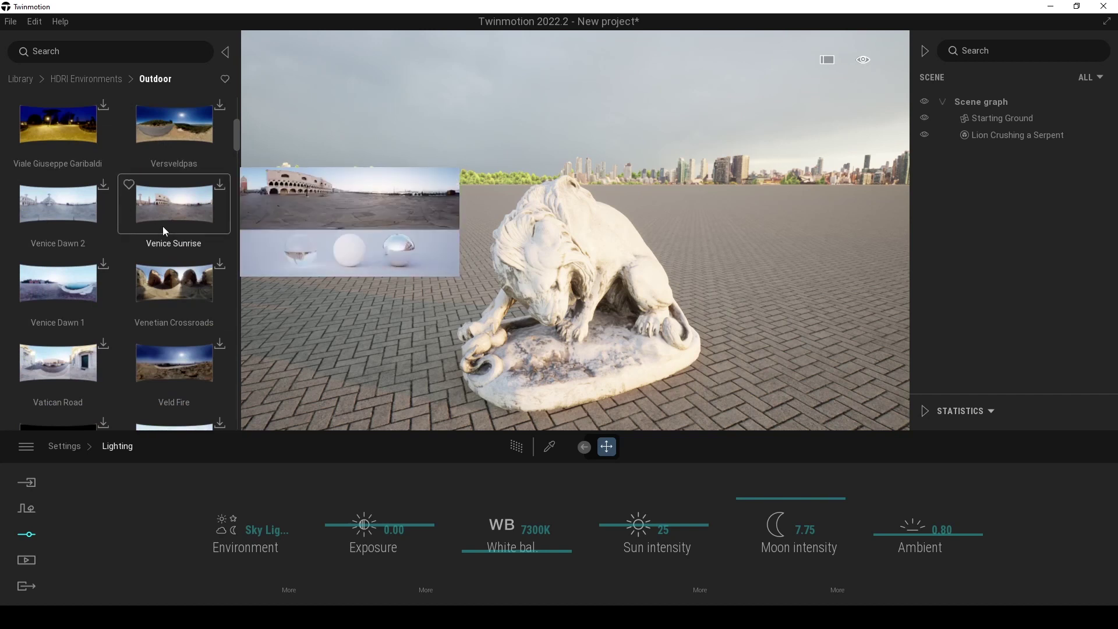
pyautogui.moveTo(84, 199)
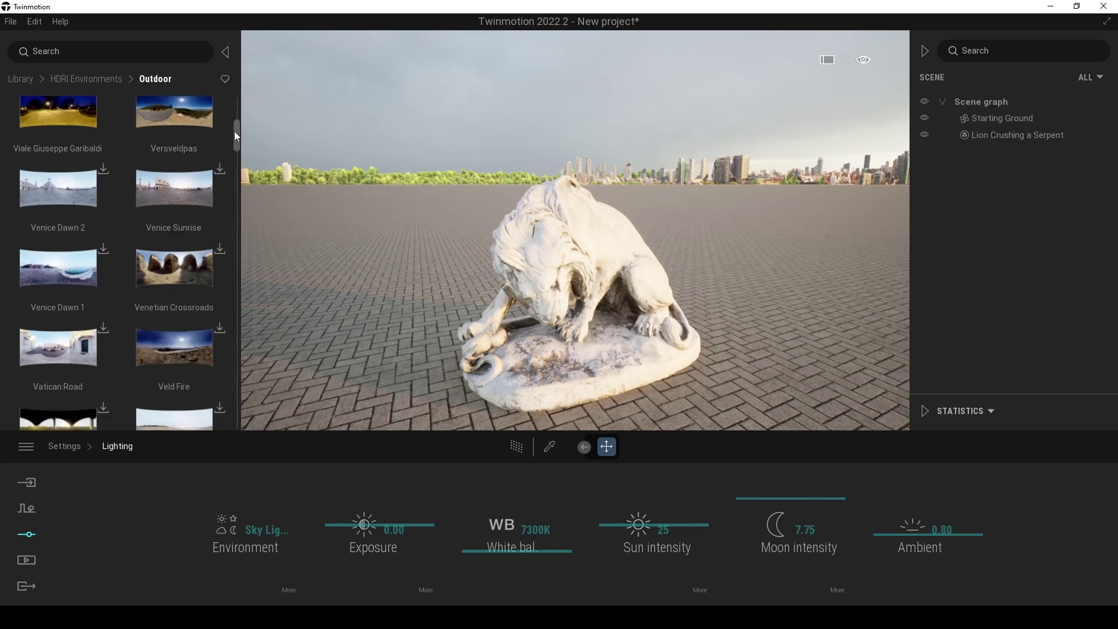
pyautogui.moveTo(236, 135); pyautogui.dragTo(238, 98)
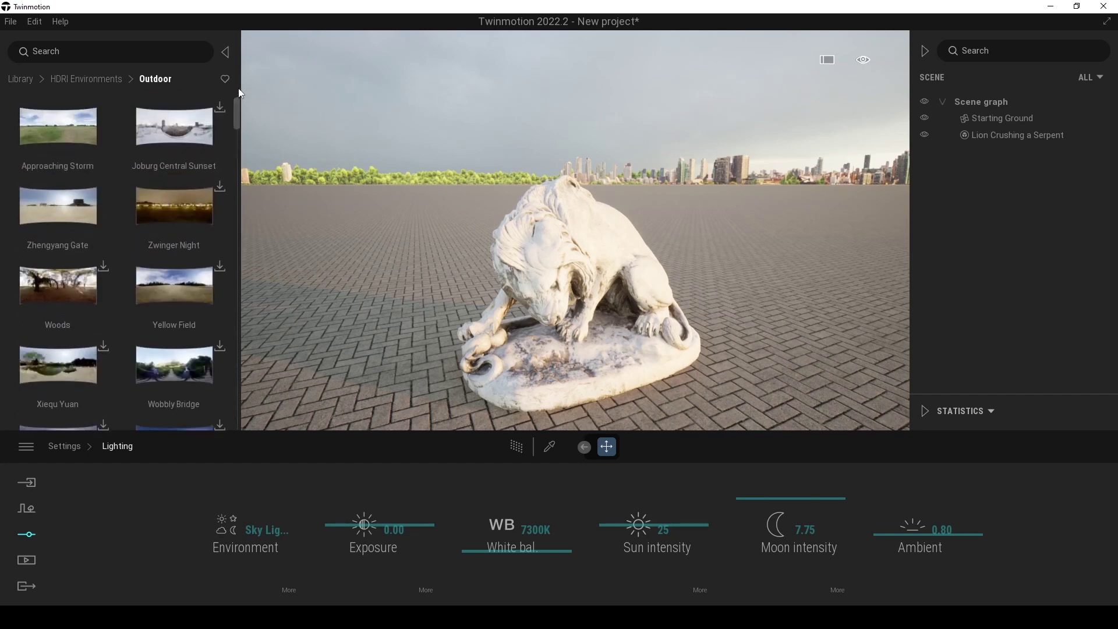
pyautogui.moveTo(93, 165)
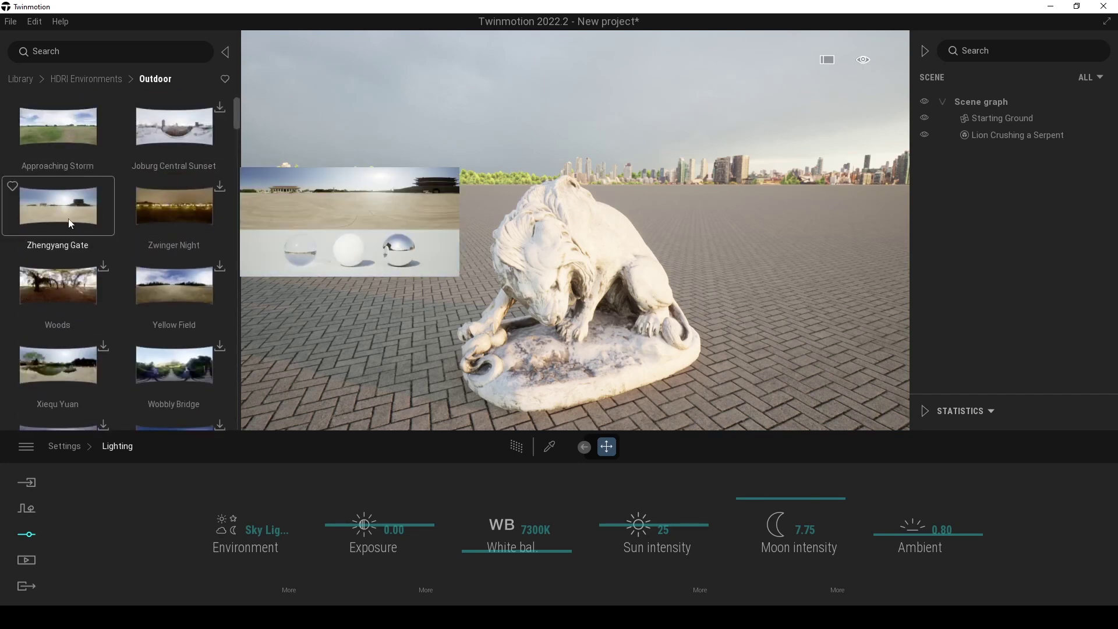
pyautogui.moveTo(61, 240)
pyautogui.moveTo(51, 211); pyautogui.dragTo(418, 235)
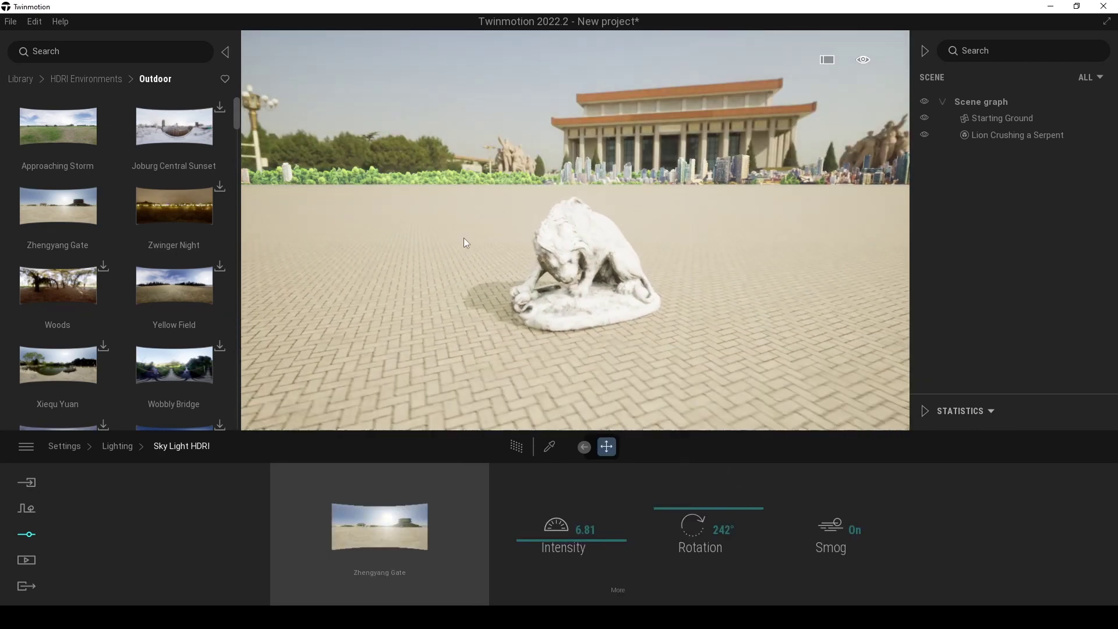
# Check the statue and its shadow in the Zhengyang Gate environment and hide the Starting Ground
pyautogui.press('a')
pyautogui.moveTo(463, 238); pyautogui.dragTo(603, 248, button='right')
pyautogui.press('w')
pyautogui.press('s')
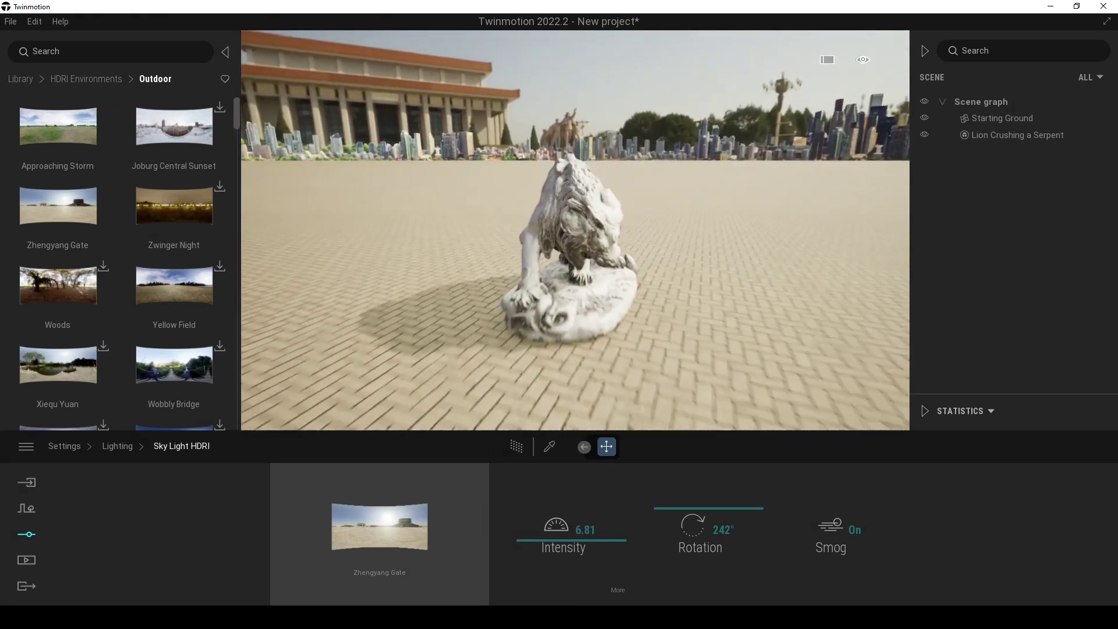
pyautogui.moveTo(326, 243); pyautogui.dragTo(481, 212)
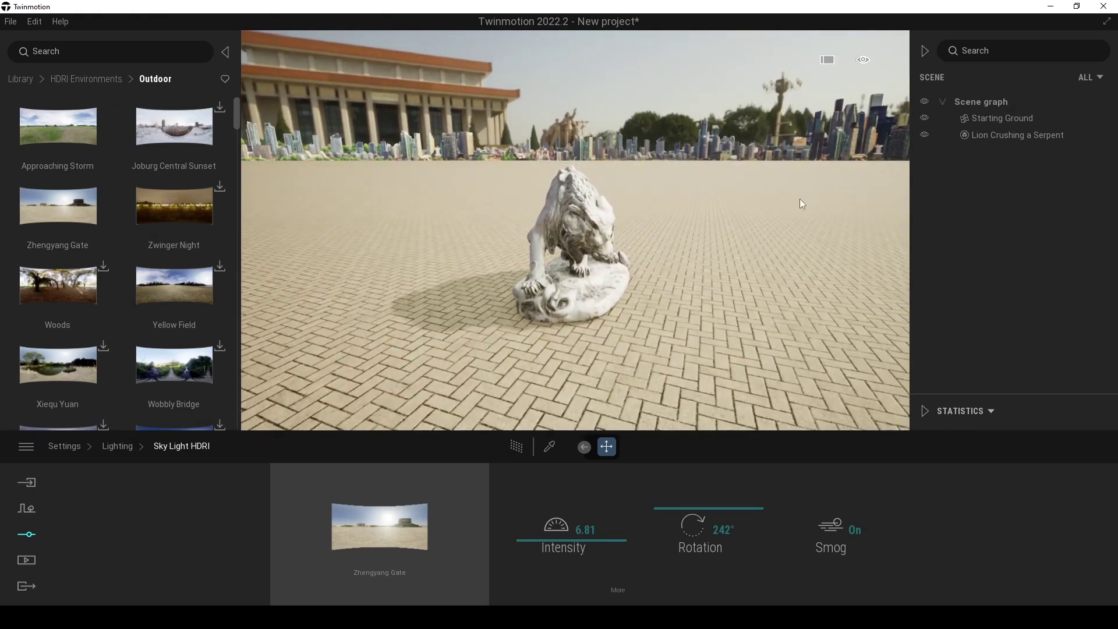
pyautogui.click(924, 118)
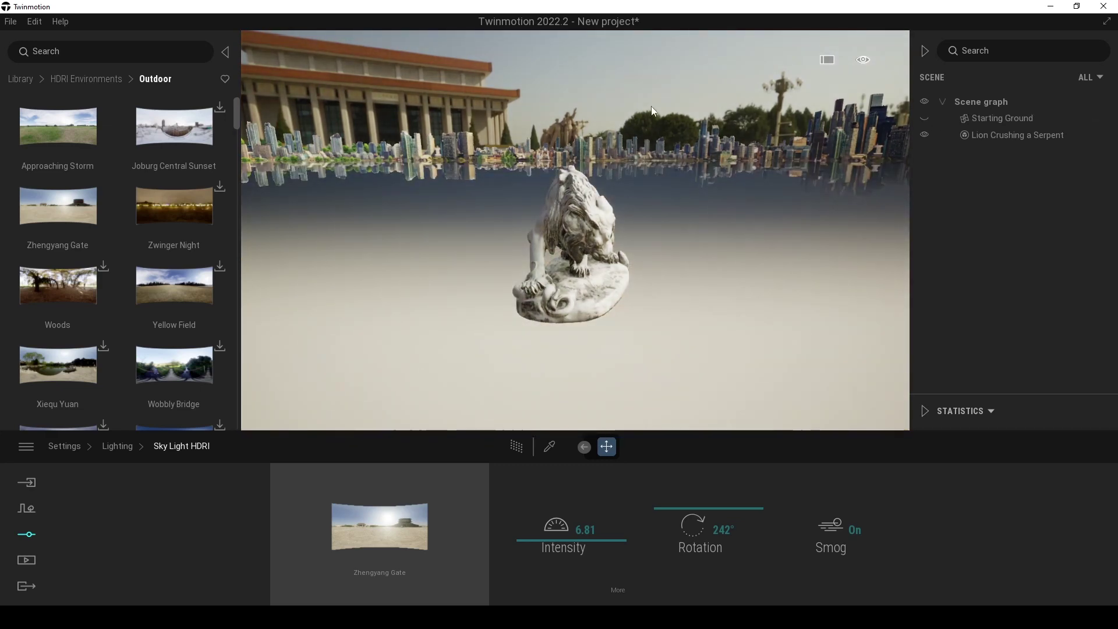
# Examine the statue and the horizon from all sides with the Starting Ground hidden
pyautogui.moveTo(528, 173); pyautogui.dragTo(652, 178)
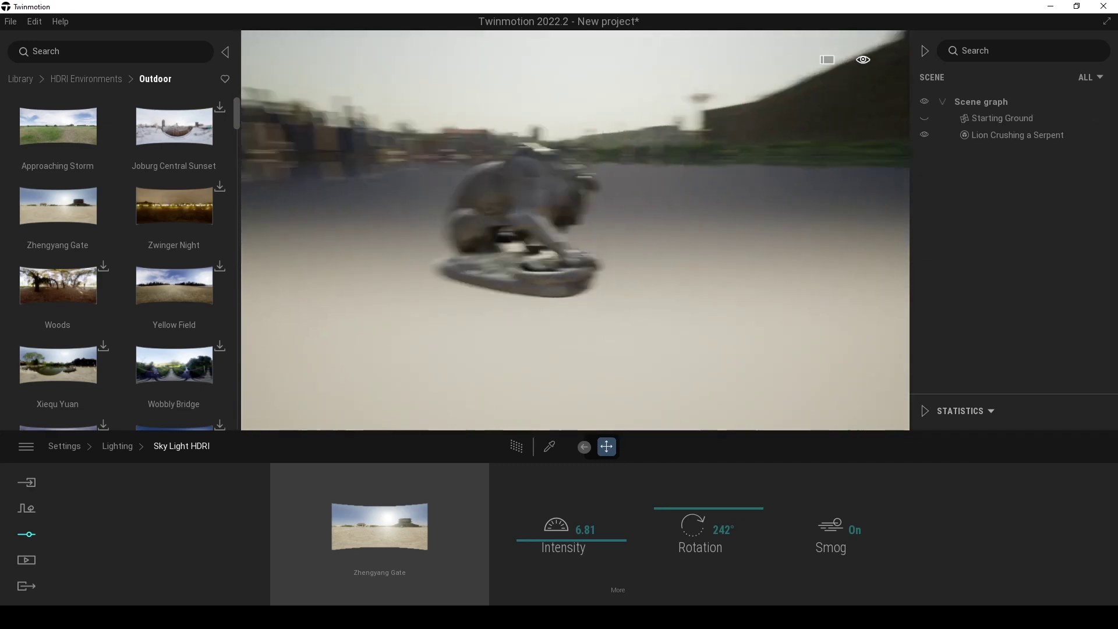
pyautogui.moveTo(509, 155); pyautogui.dragTo(647, 157)
pyautogui.scroll(3, 509, 155)
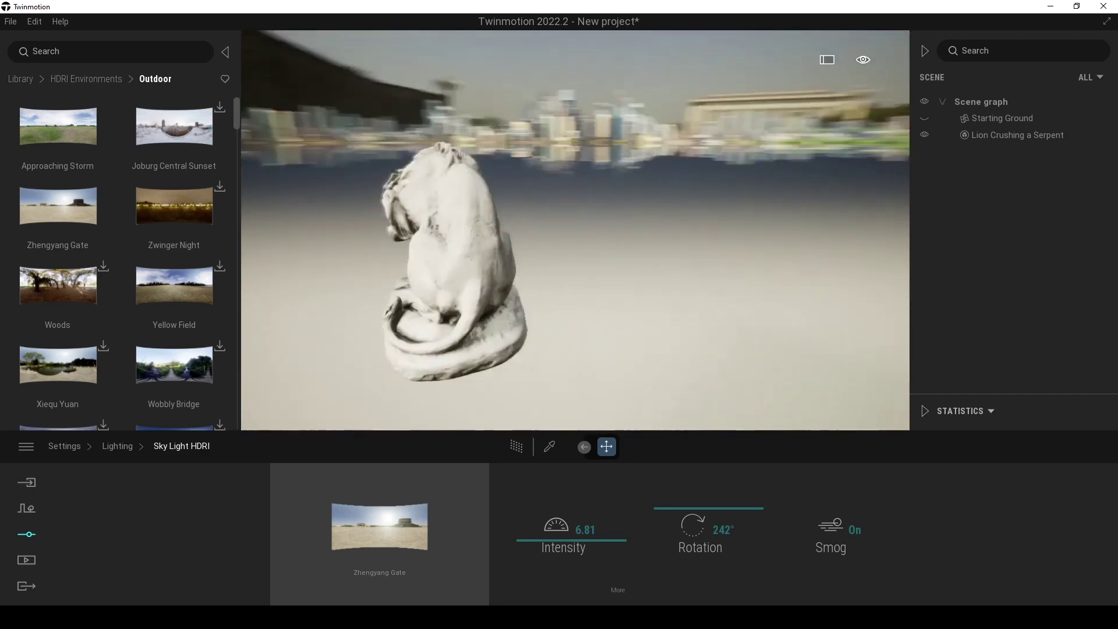
pyautogui.keyDown('shift'); pyautogui.moveTo(494, 194); pyautogui.dragTo(564, 195, button='middle'); pyautogui.keyUp('shift')
pyautogui.moveTo(154, 186)
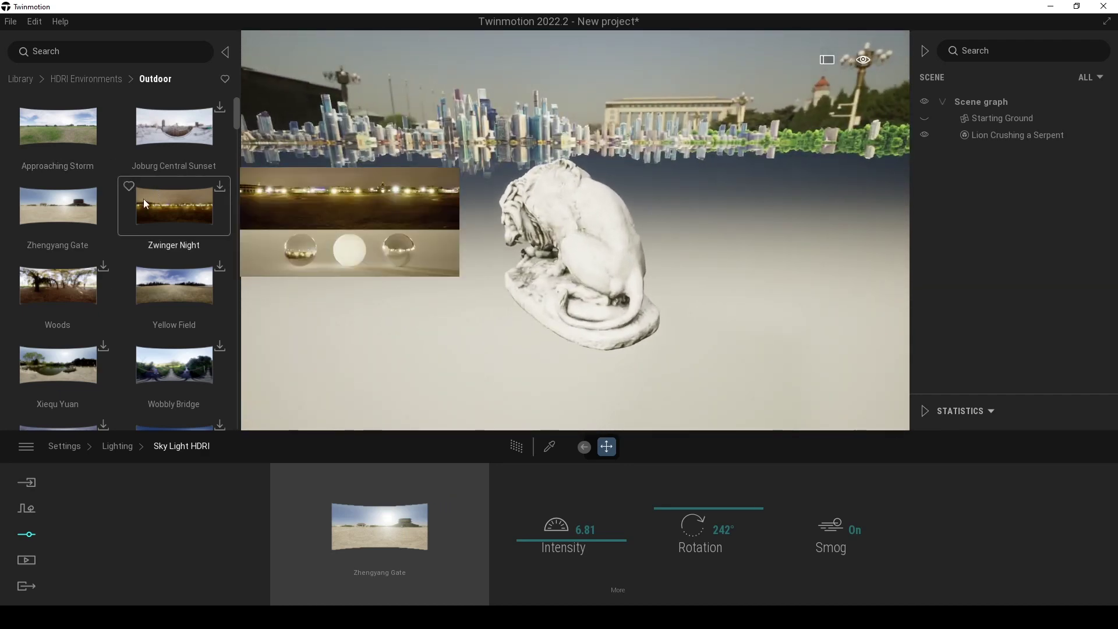
pyautogui.moveTo(11, 211)
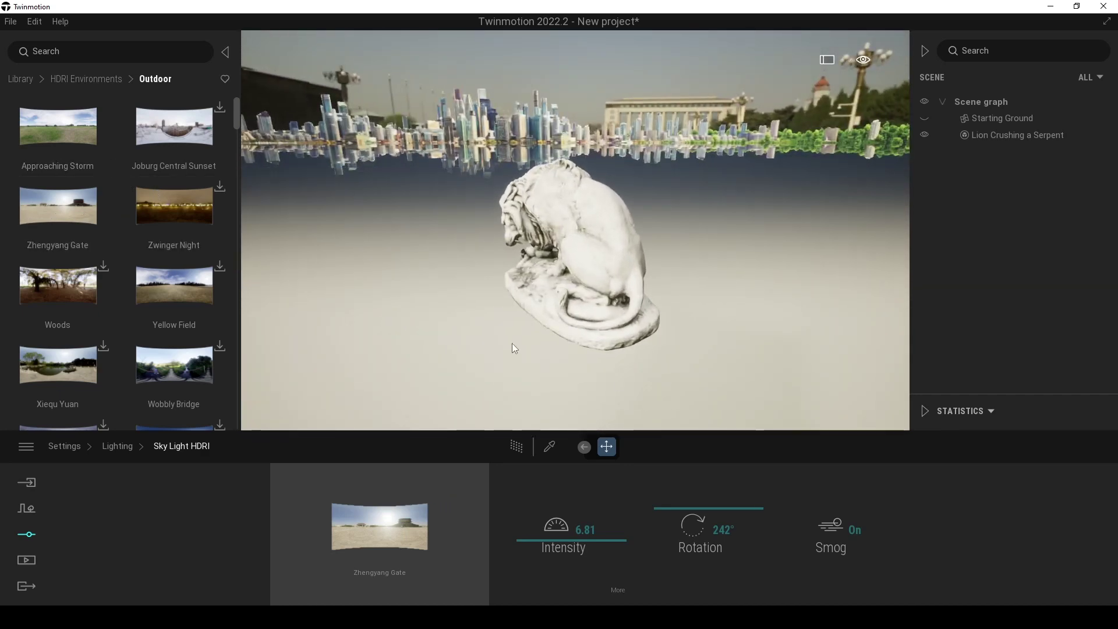
pyautogui.keyDown('shift'); pyautogui.moveTo(511, 343); pyautogui.dragTo(588, 344, button='middle'); pyautogui.keyUp('shift')
pyautogui.scroll(1, 575, 229)
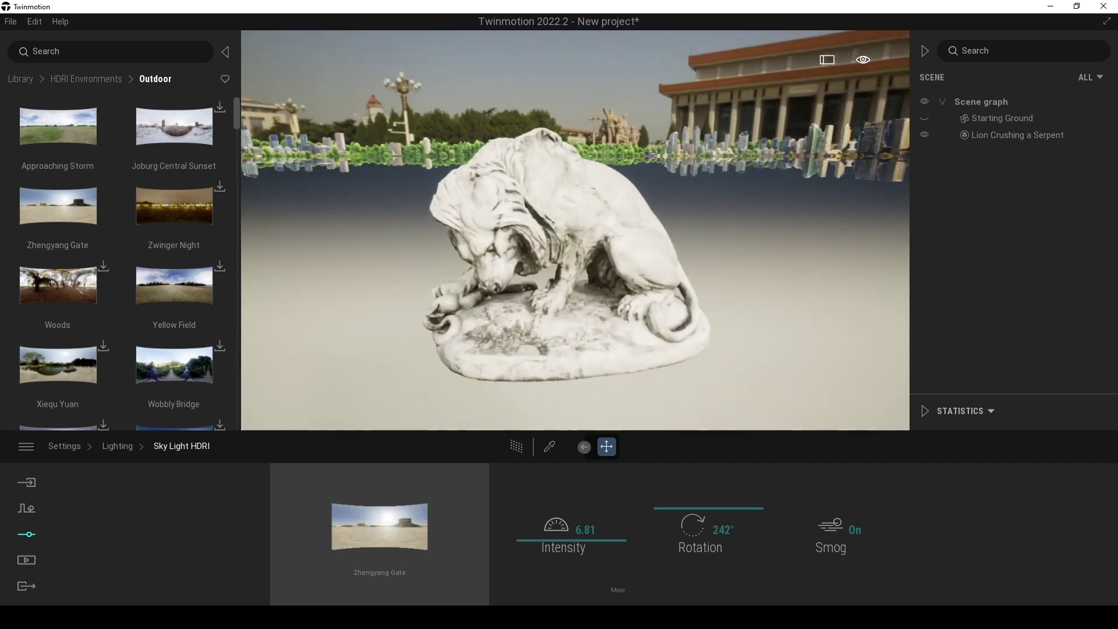
pyautogui.scroll(-2, 505, 333)
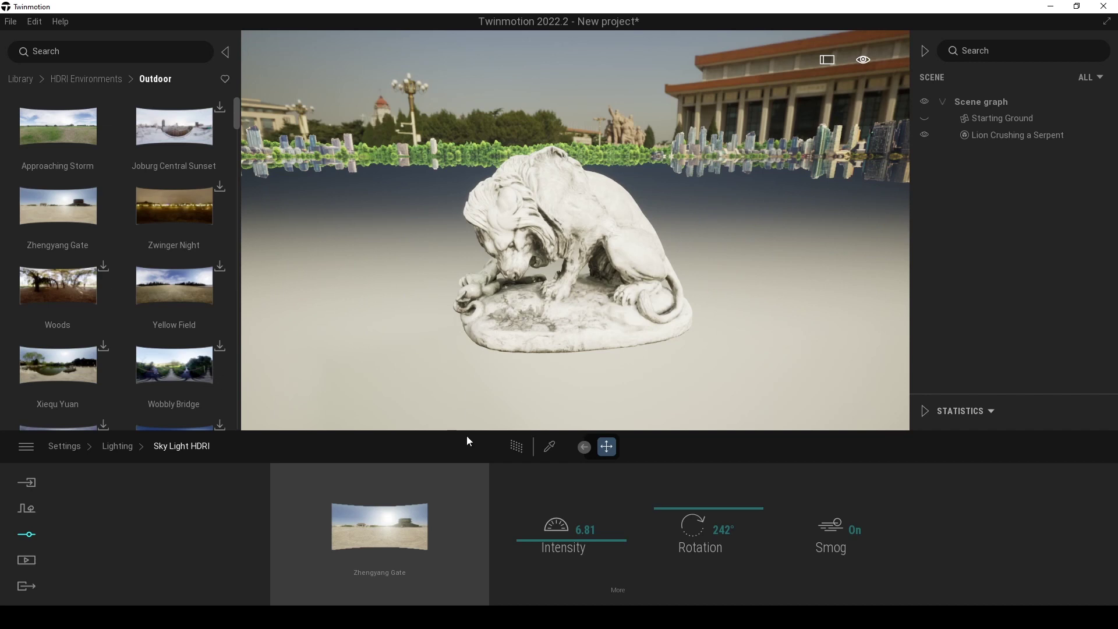
# Switch the lighting environment to Backdrop HDRI and check the statue against the projected ground
pyautogui.click(116, 447)
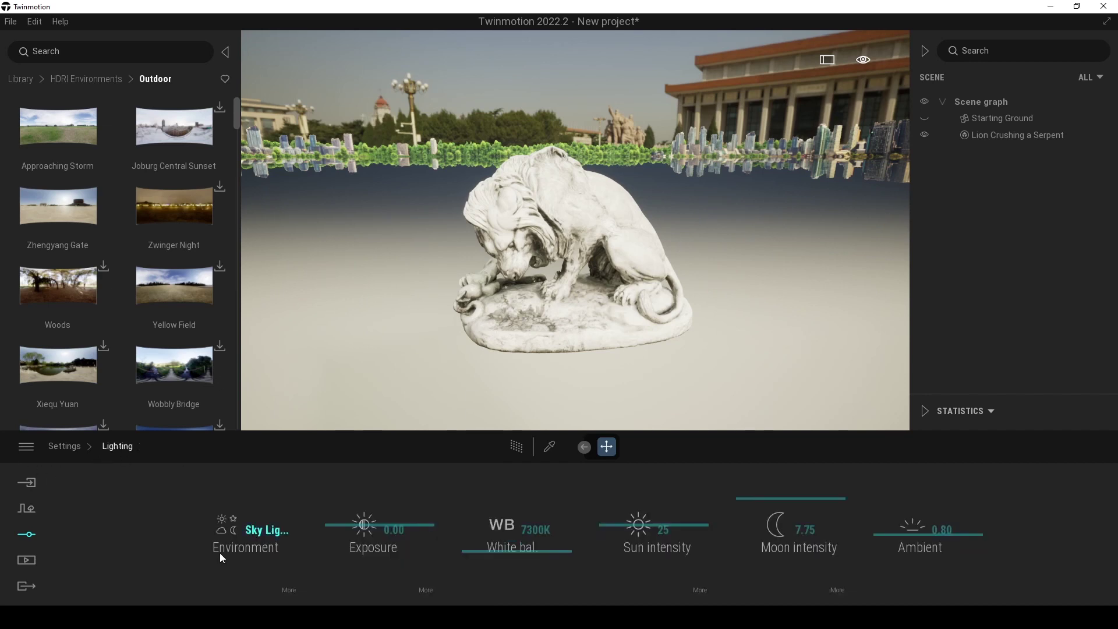
pyautogui.click(252, 532)
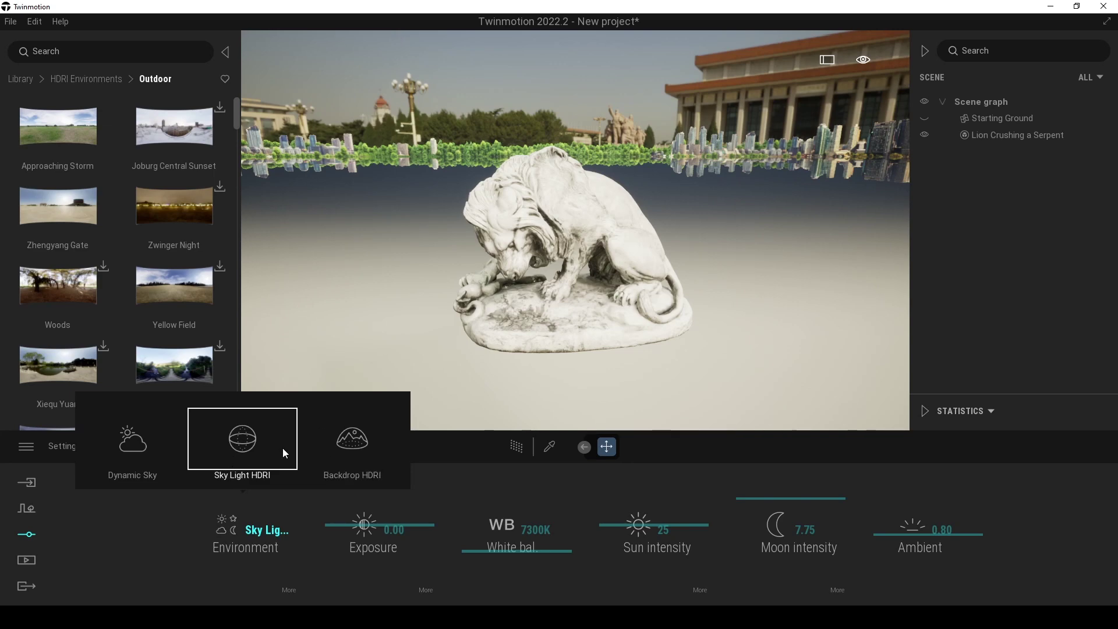
pyautogui.click(341, 442)
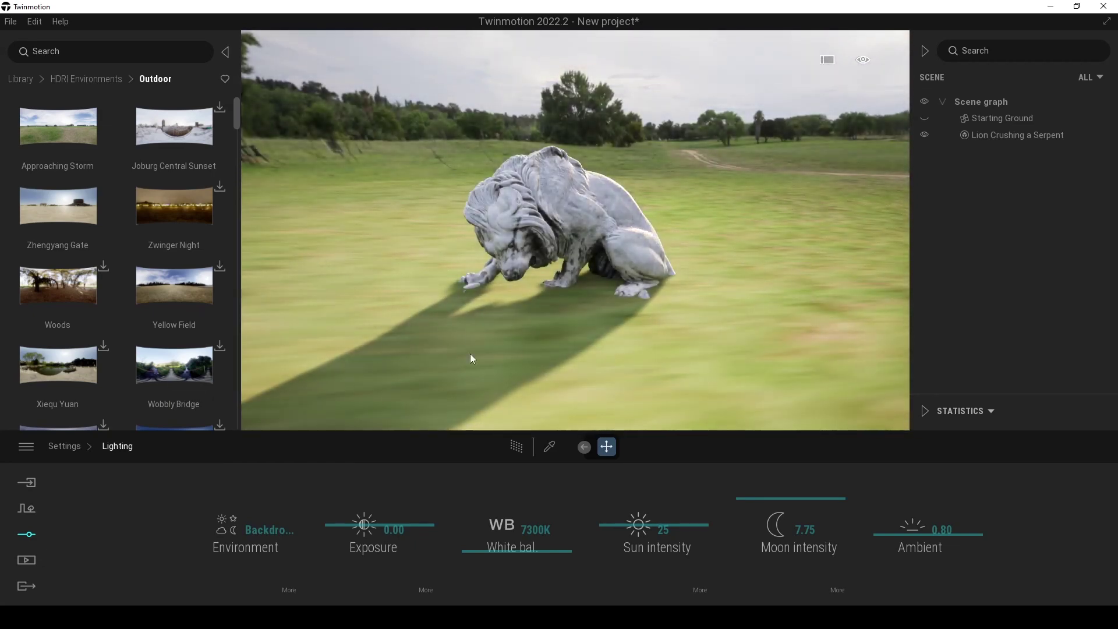
pyautogui.moveTo(470, 354); pyautogui.dragTo(664, 343, button='right')
pyautogui.moveTo(556, 225)
pyautogui.mouseDown(button='right')
pyautogui.moveTo(640, 225)
pyautogui.moveTo(556, 225)
pyautogui.mouseUp(button='right')
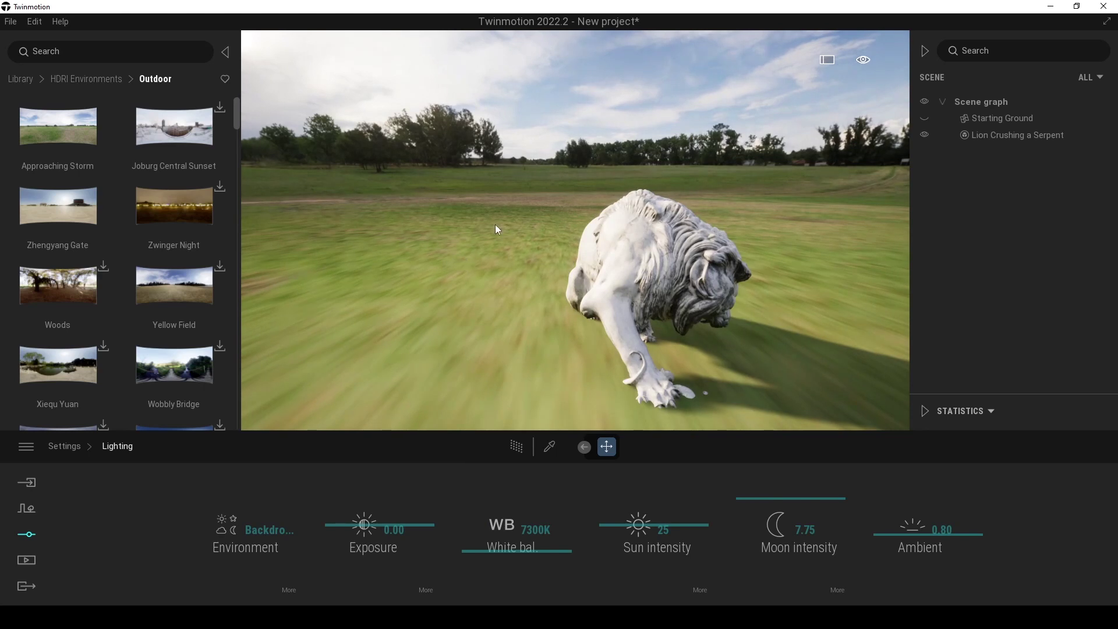
# Apply the Zhengyang Gate HDRI as the backdrop and check the statue and its shadow from the front
pyautogui.scroll(3, 495, 225)
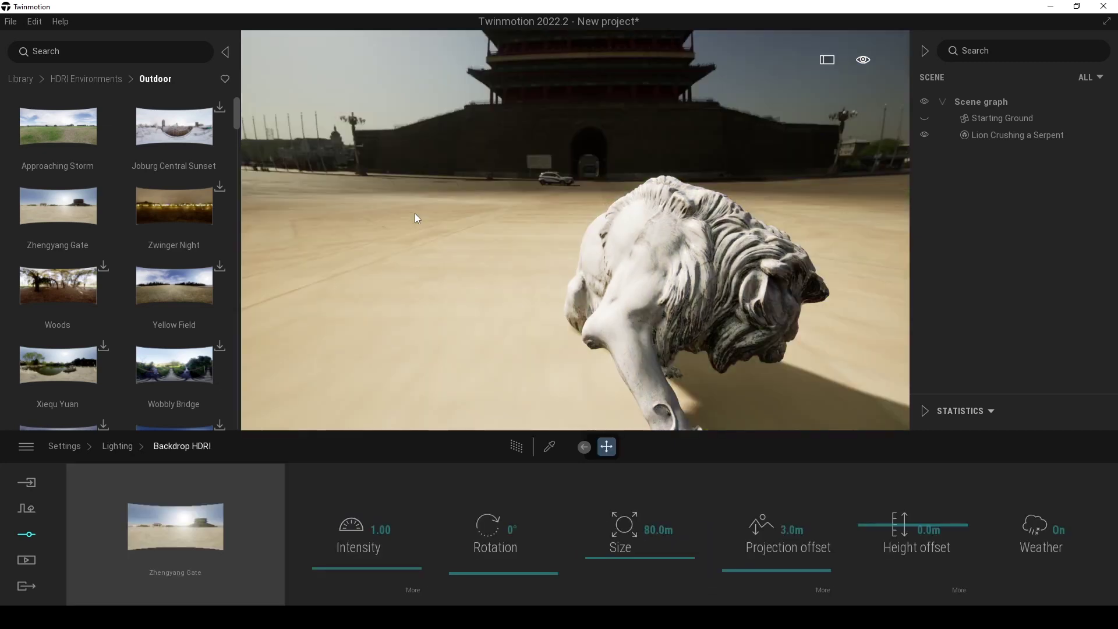
pyautogui.scroll(-2, 415, 218)
pyautogui.keyDown('shift'); pyautogui.moveTo(593, 237); pyautogui.dragTo(587, 303, button='middle'); pyautogui.keyUp('shift')
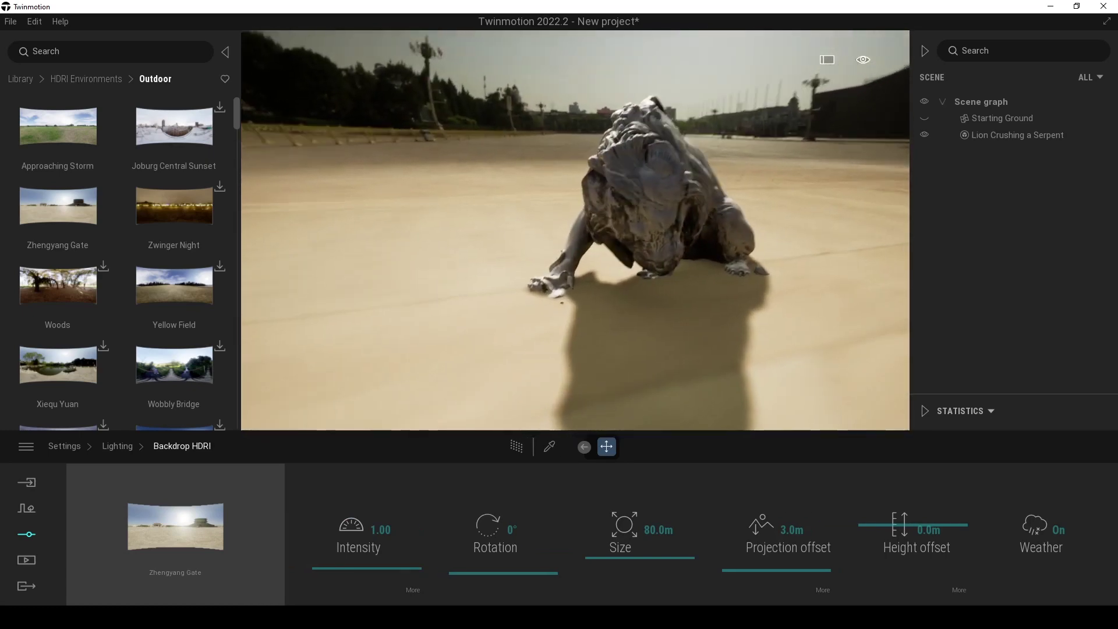
pyautogui.moveTo(559, 314); pyautogui.dragTo(457, 397)
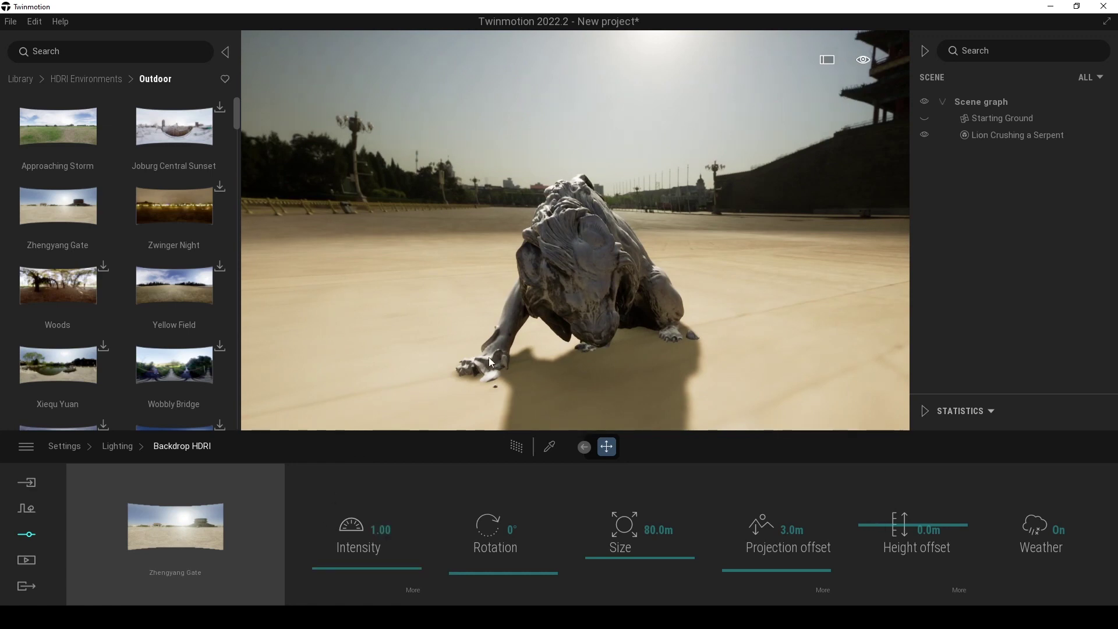
pyautogui.keyDown('shift'); pyautogui.moveTo(478, 379); pyautogui.dragTo(487, 395, button='middle'); pyautogui.keyUp('shift')
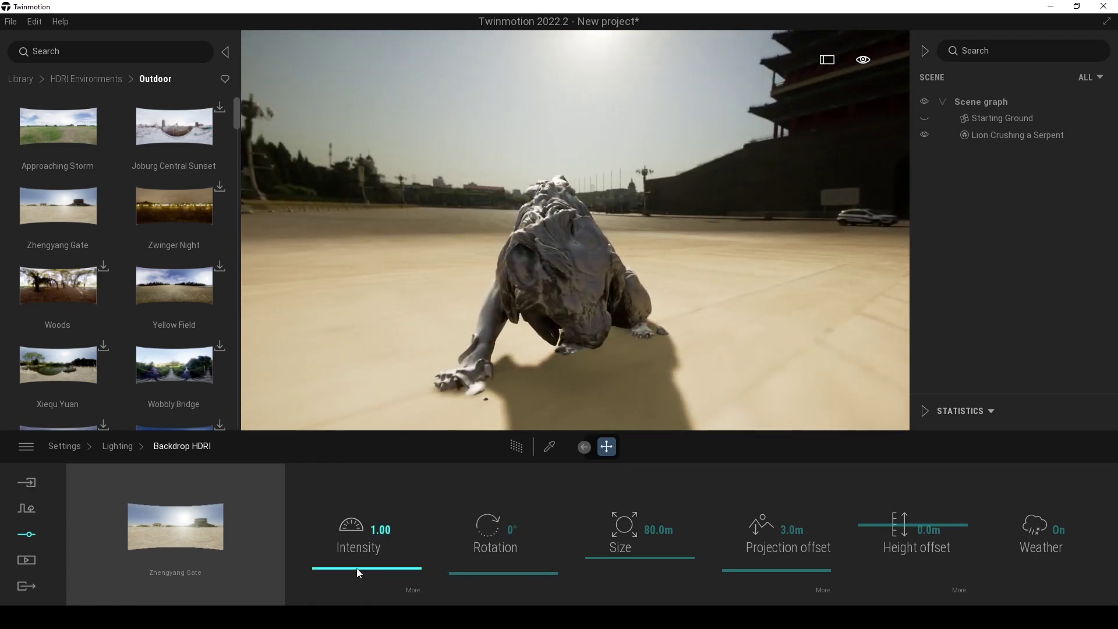
# Set the Zhengyang Gate backdrop's intensity to 10.08, rotation to 249°, size to 58.6 m and projection offset to 1.4 m
pyautogui.moveTo(357, 568); pyautogui.dragTo(376, 530)
pyautogui.moveTo(516, 581); pyautogui.dragTo(524, 504)
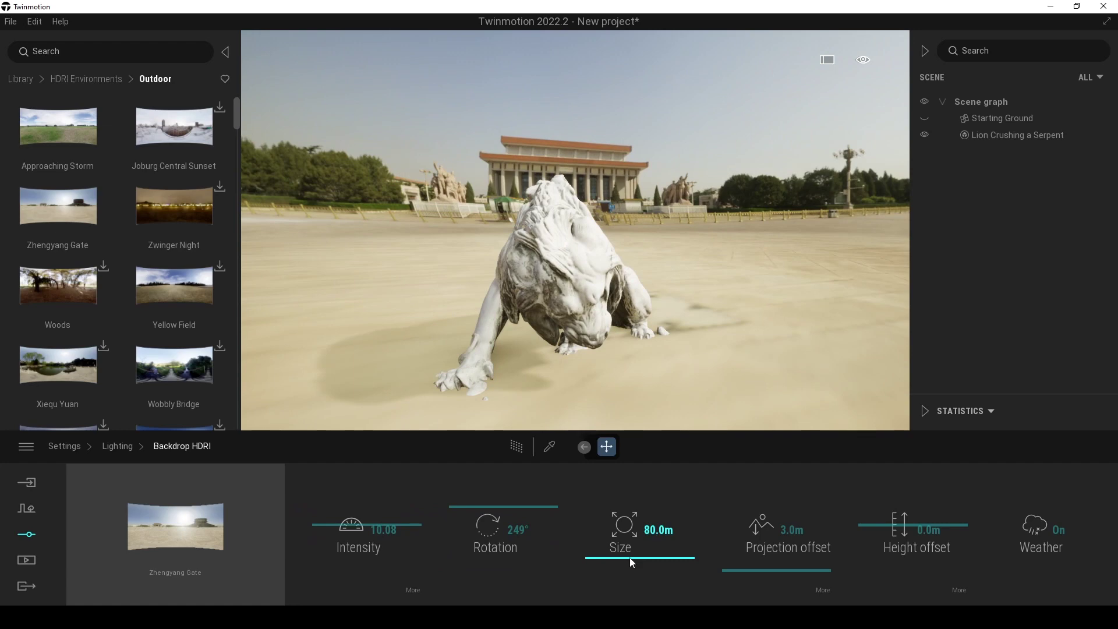
pyautogui.moveTo(631, 562)
pyautogui.mouseDown()
pyautogui.moveTo(624, 505)
pyautogui.moveTo(617, 570)
pyautogui.moveTo(618, 556)
pyautogui.mouseUp()
pyautogui.moveTo(753, 575); pyautogui.dragTo(743, 573)
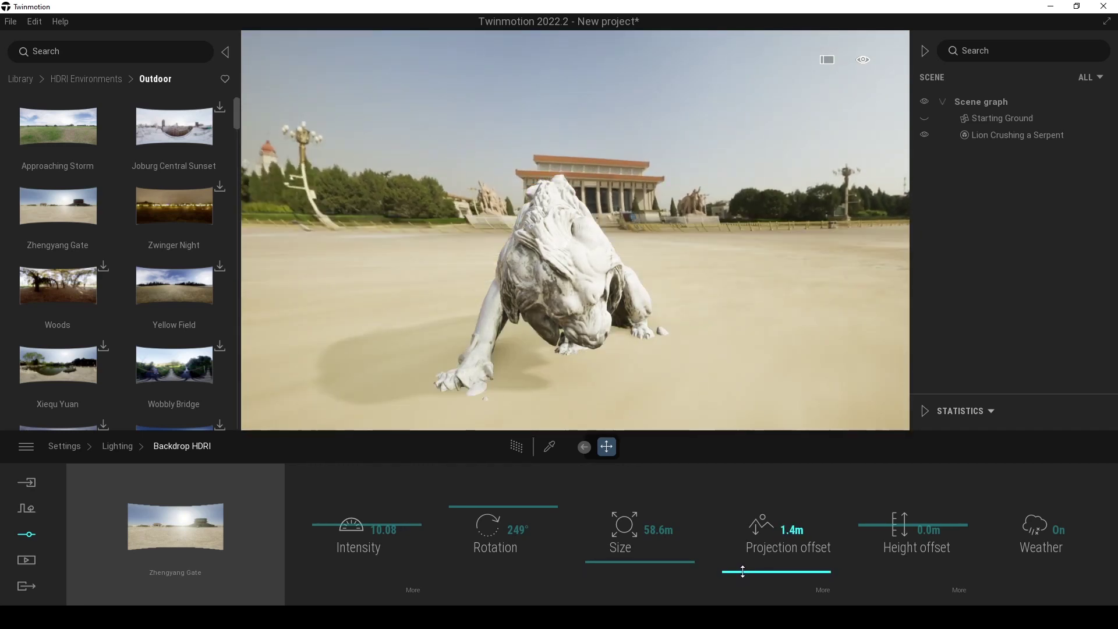
# Lower the backdrop's height offset to -0.3 m, reduce its size to 37.4 m and check the statue's base
pyautogui.moveTo(862, 528); pyautogui.dragTo(862, 528)
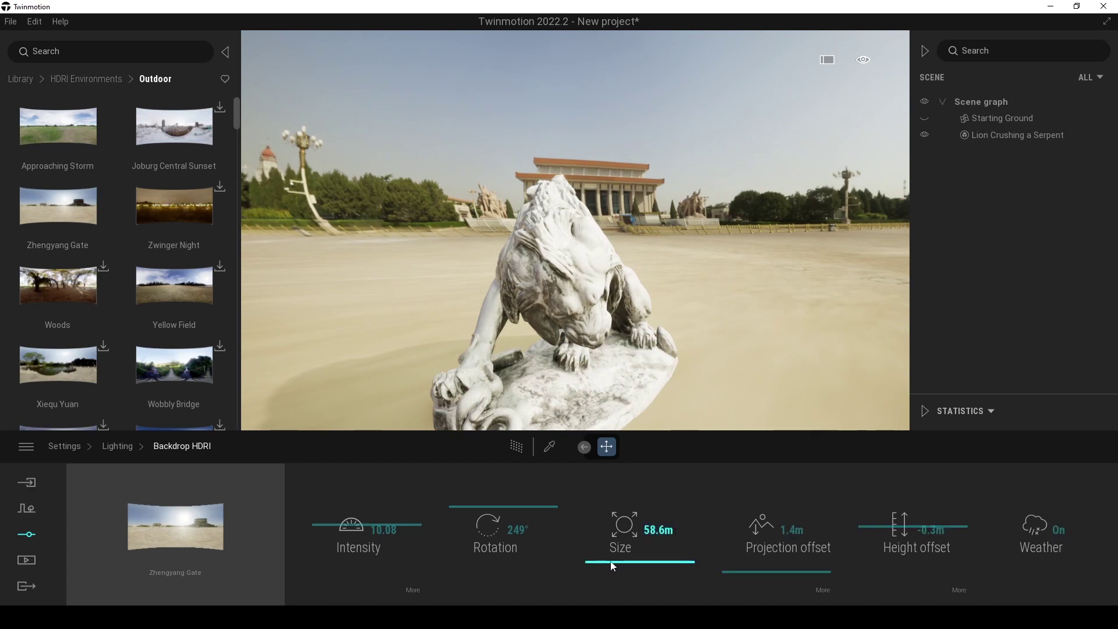
pyautogui.moveTo(611, 565); pyautogui.dragTo(612, 566)
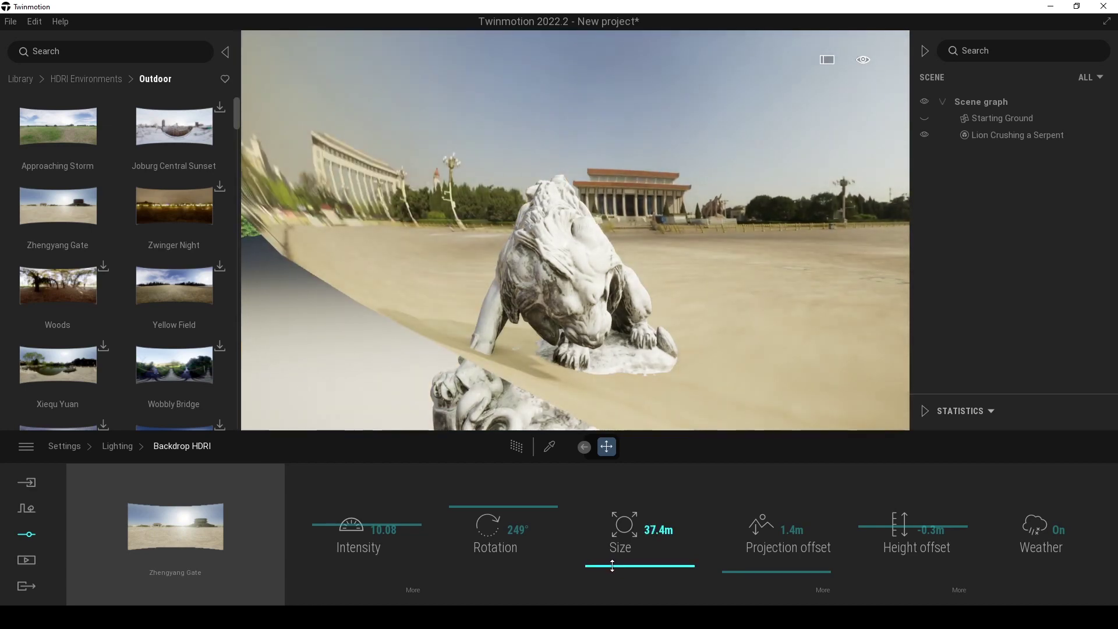
pyautogui.moveTo(523, 321)
pyautogui.mouseDown(button='right')
pyautogui.moveTo(669, 321)
pyautogui.moveTo(516, 320)
pyautogui.mouseUp(button='right')
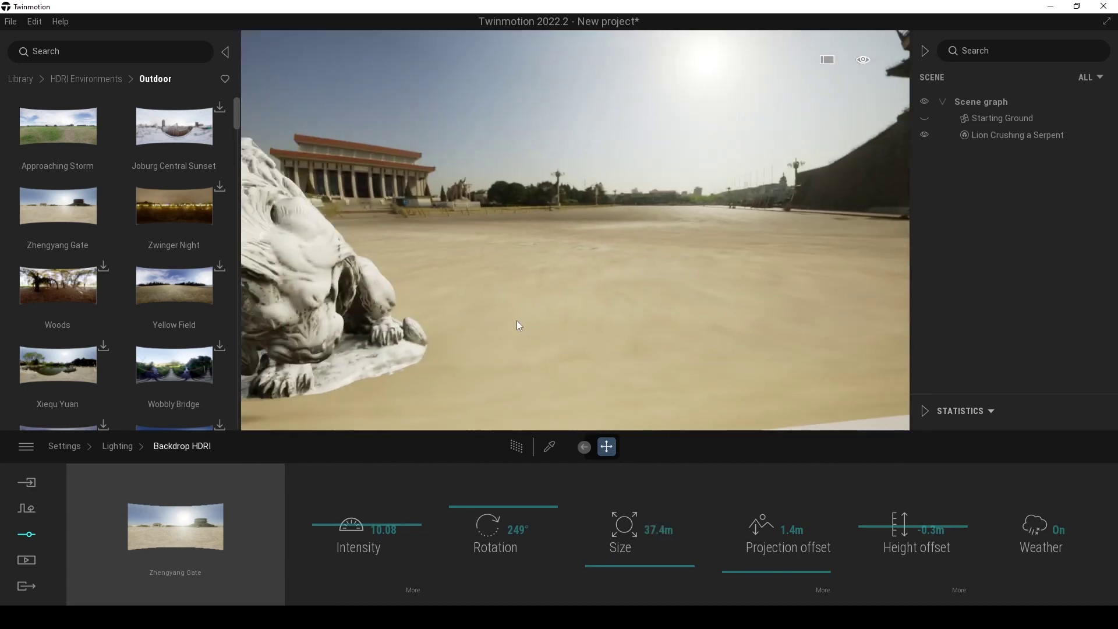
pyautogui.moveTo(588, 254); pyautogui.dragTo(442, 259, button='right')
# Move the lion statue across the projected ground toward the middle of the plaza, with the backdrop size reduced to 16.2 m
pyautogui.click(480, 235)
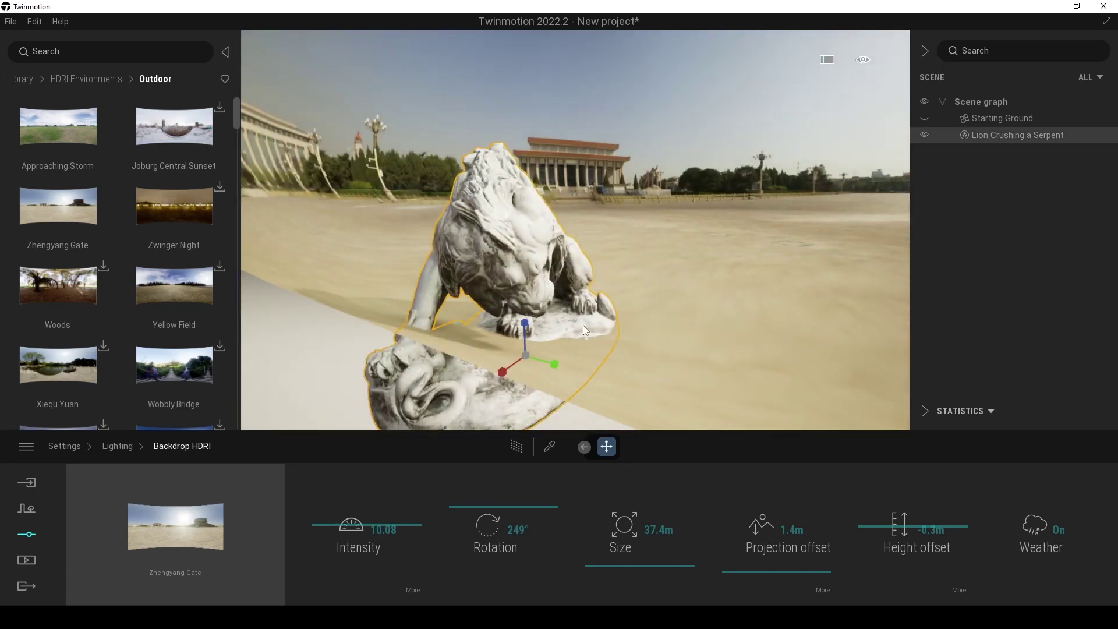
pyautogui.moveTo(525, 354); pyautogui.dragTo(801, 227)
pyautogui.moveTo(801, 227)
pyautogui.mouseDown(button='right')
pyautogui.moveTo(832, 228)
pyautogui.moveTo(535, 230)
pyautogui.moveTo(798, 227)
pyautogui.mouseUp(button='right')
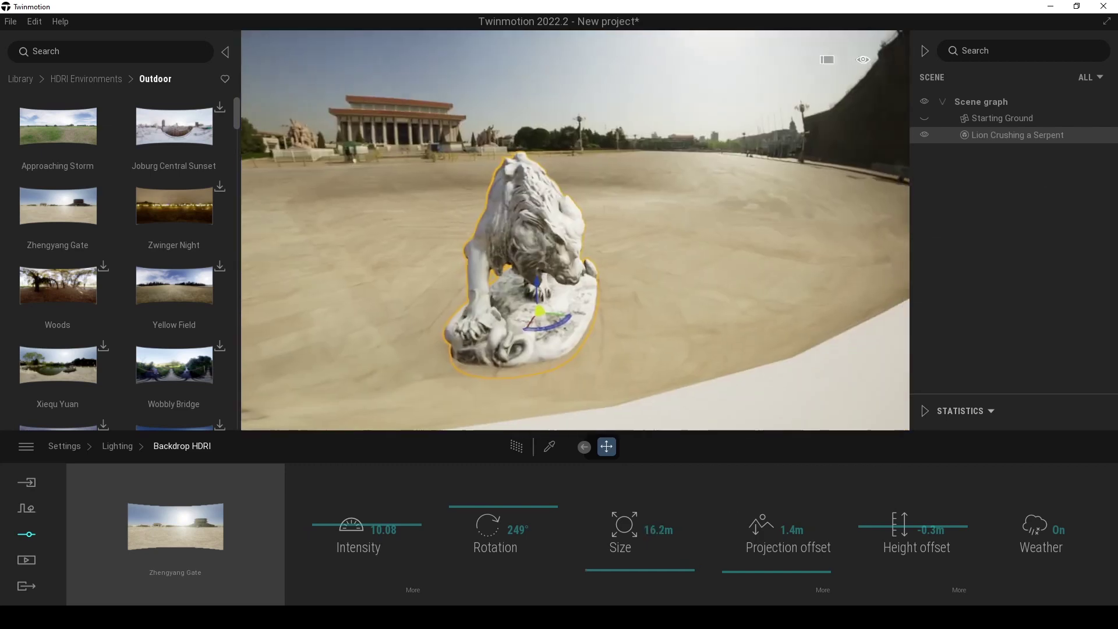
pyautogui.moveTo(576, 230); pyautogui.dragTo(648, 373, button='right')
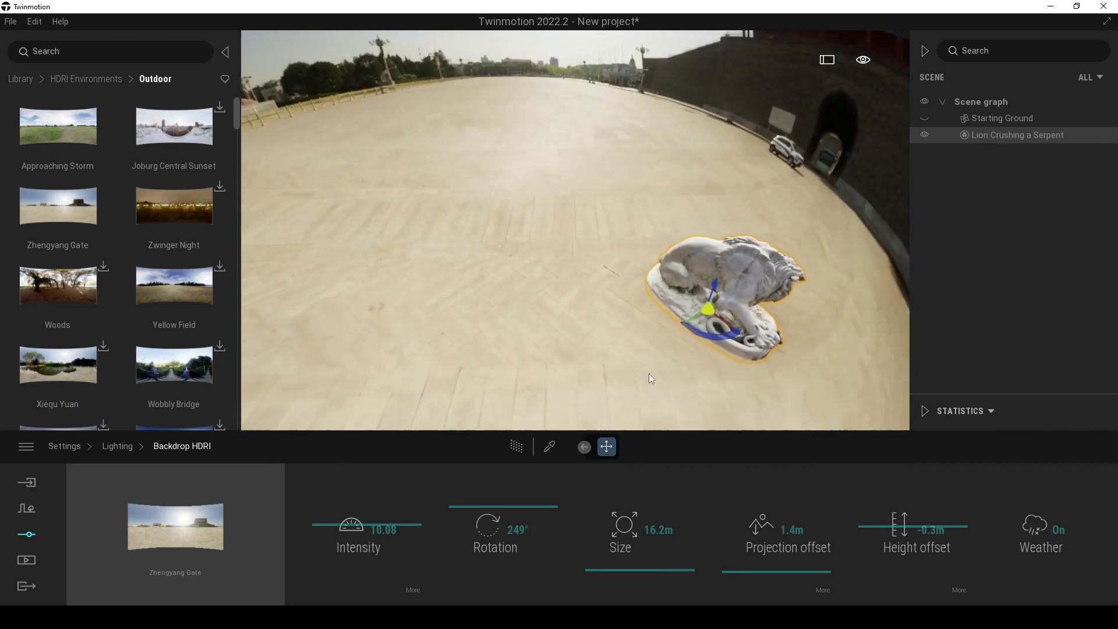
pyautogui.moveTo(716, 318); pyautogui.dragTo(443, 270)
pyautogui.moveTo(443, 271); pyautogui.dragTo(500, 293, button='right')
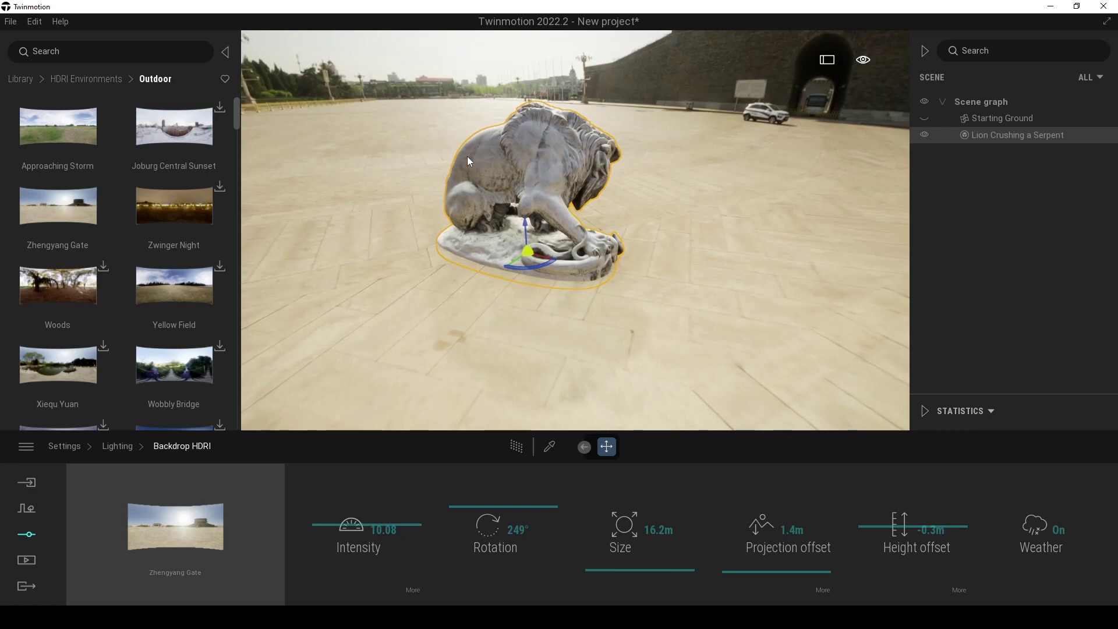
# Enlarge the backdrop to 294.5 m, set its projection offset to 3.2 m and check the statue against the plaza
pyautogui.moveTo(503, 258); pyautogui.dragTo(448, 269, button='right')
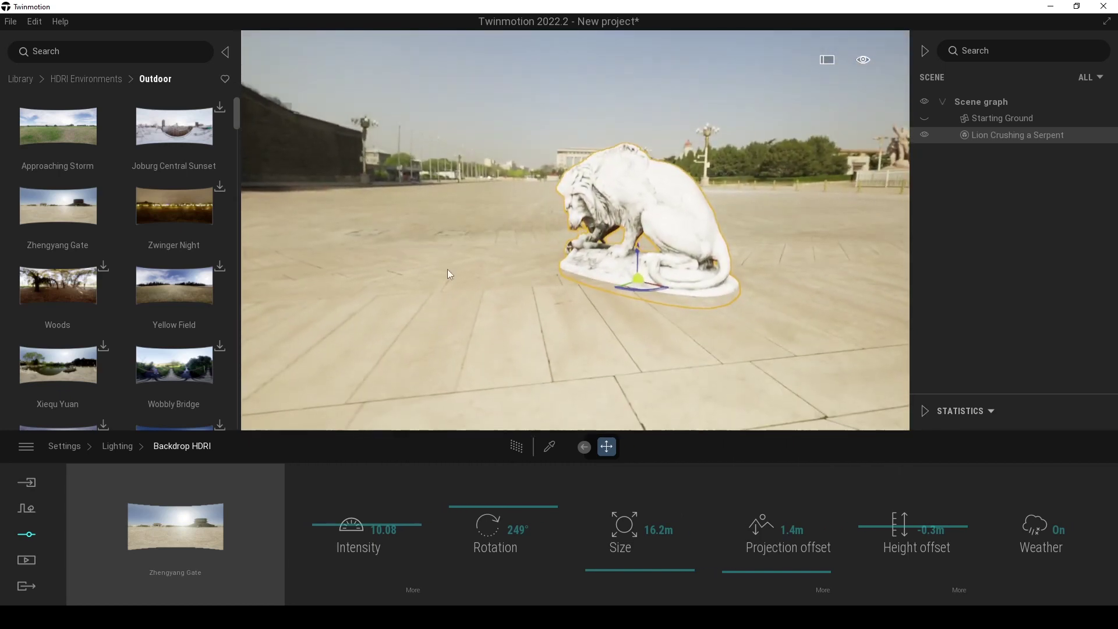
pyautogui.moveTo(744, 565); pyautogui.dragTo(746, 570)
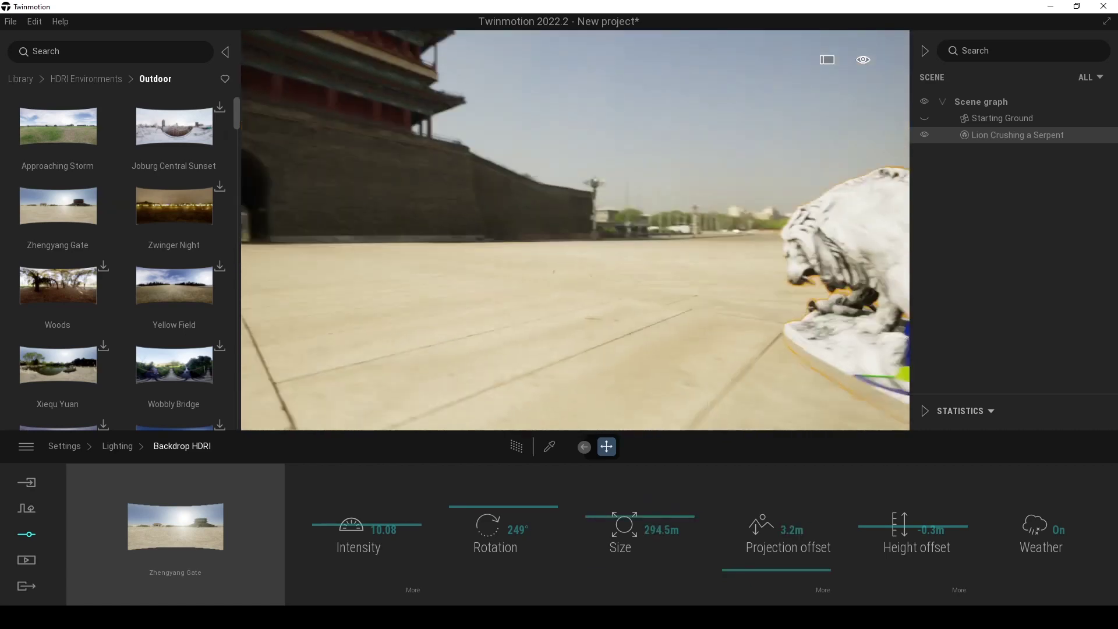
pyautogui.moveTo(576, 230); pyautogui.dragTo(373, 231, button='right')
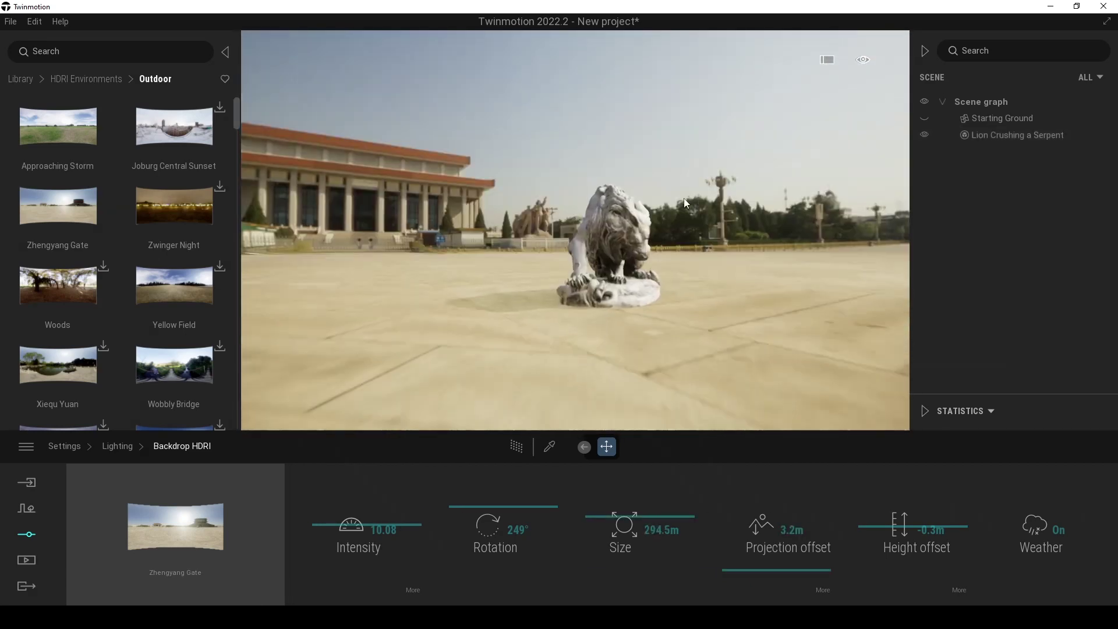
pyautogui.scroll(-3, 684, 198)
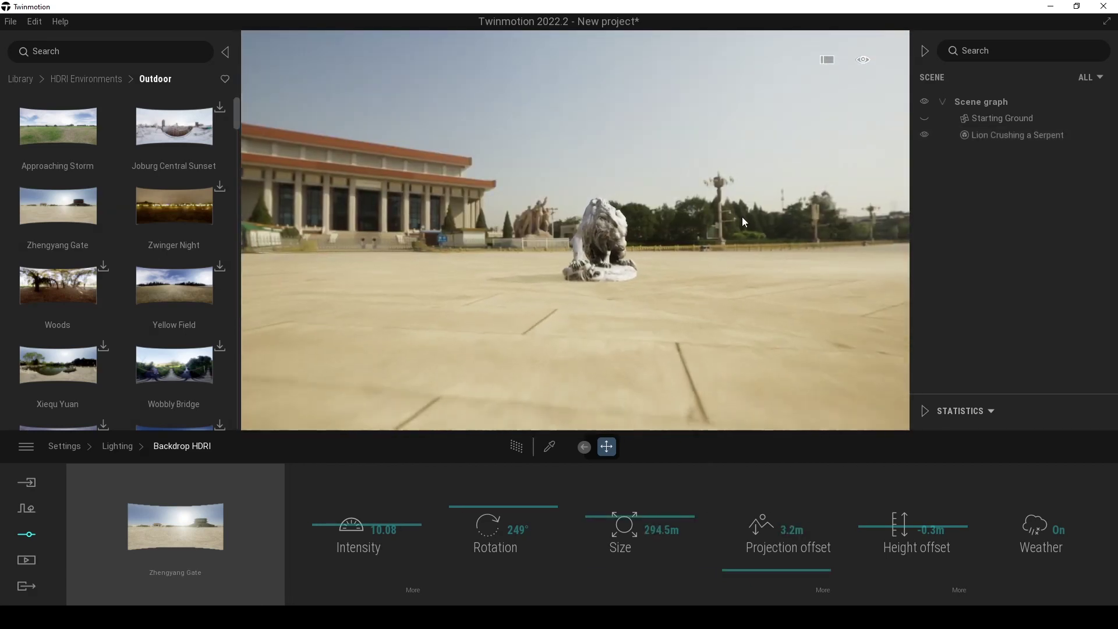
pyautogui.moveTo(741, 216); pyautogui.dragTo(698, 191, button='right')
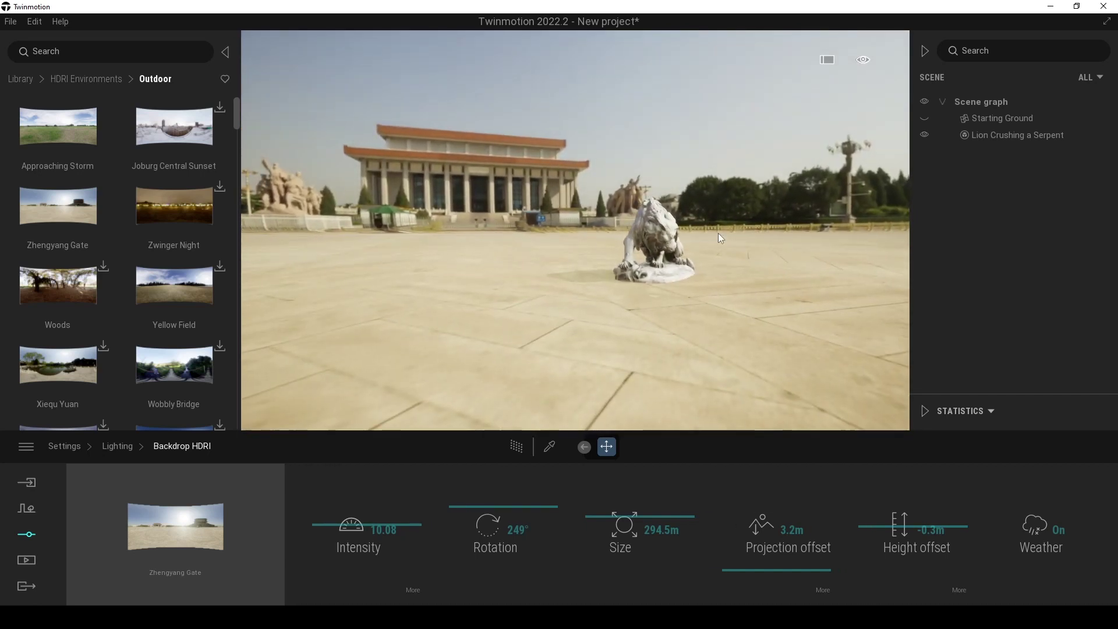
pyautogui.scroll(2, 540, 217)
pyautogui.scroll(-1, 700, 251)
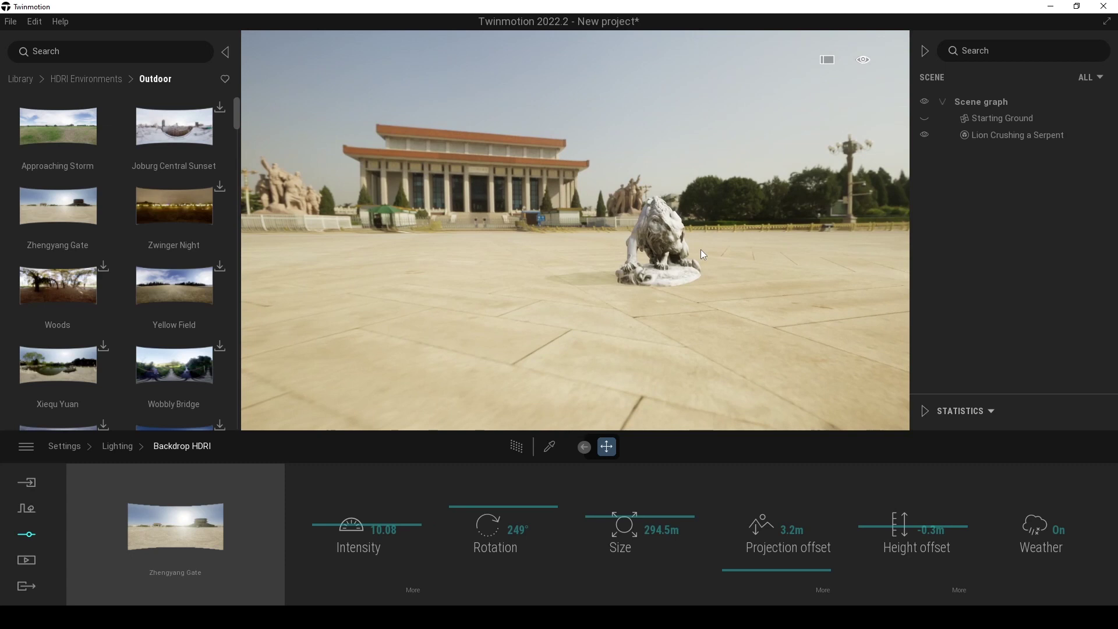
# Apply the Studio30 HDRI as the backdrop and check the statue's lighting from the side
pyautogui.click(86, 78)
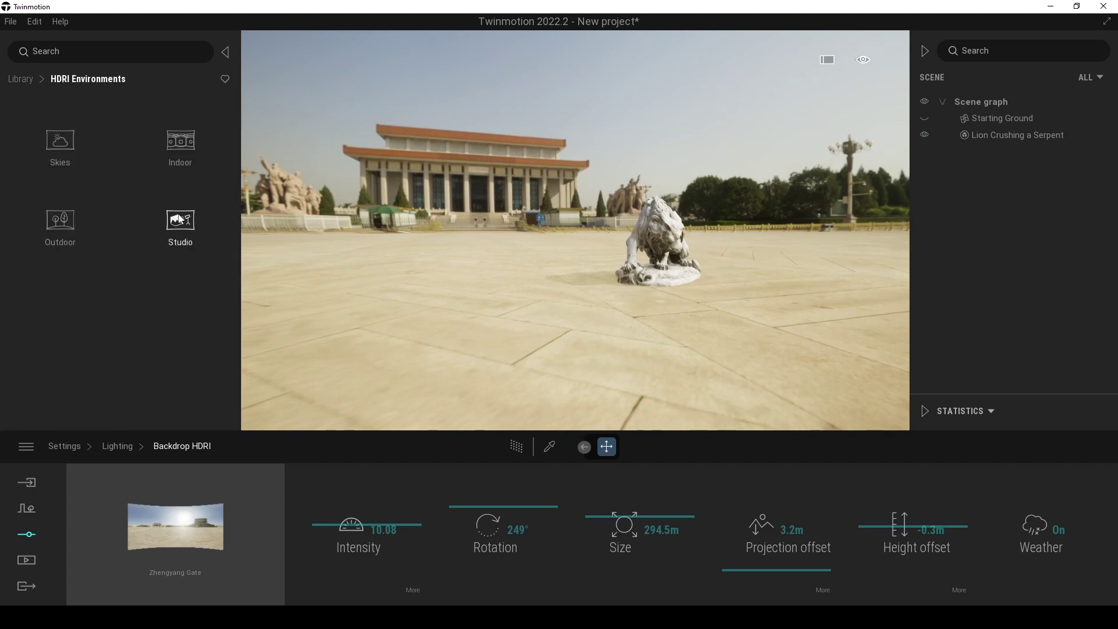
pyautogui.click(160, 223)
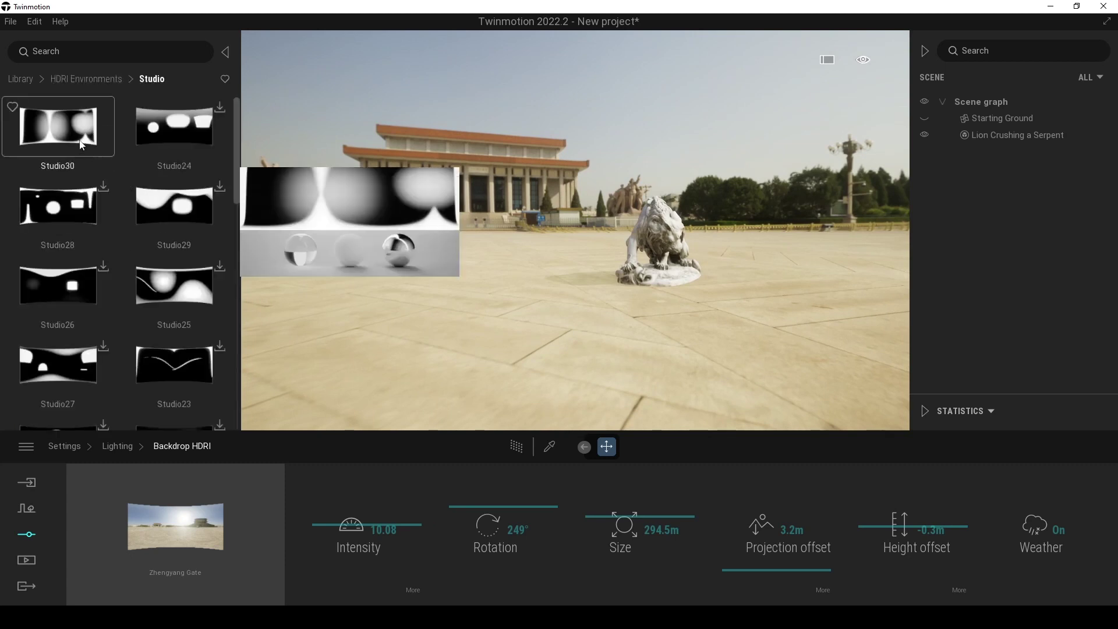
pyautogui.moveTo(483, 341); pyautogui.dragTo(490, 348)
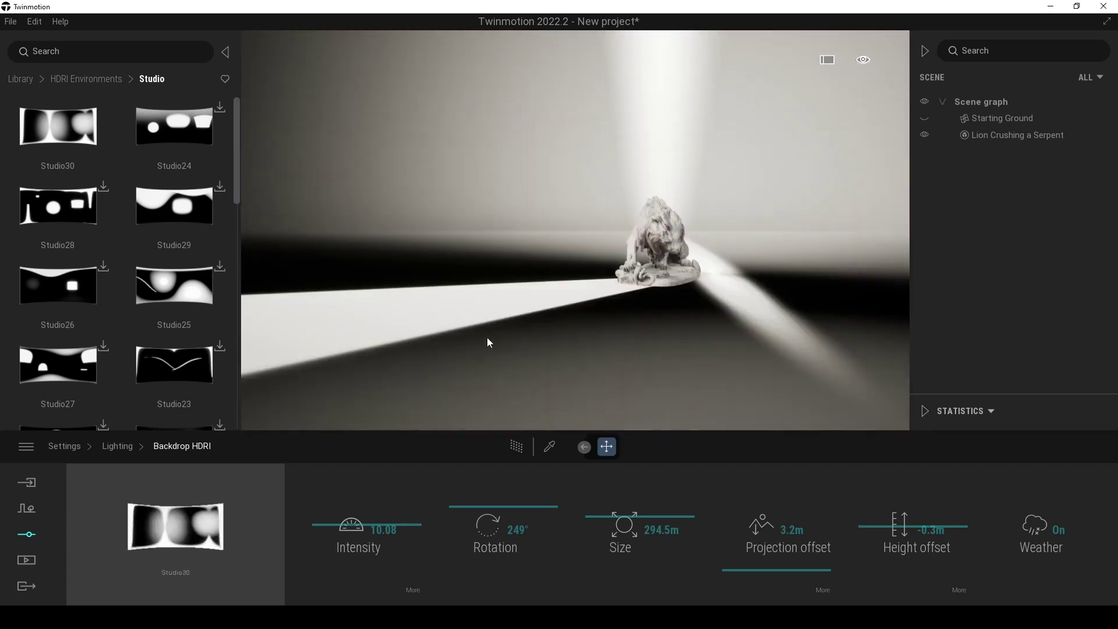
pyautogui.moveTo(575, 230); pyautogui.dragTo(733, 233, button='right')
# Apply the Small Empty House indoor HDRI as the backdrop and view the statue toward the open door
pyautogui.click(76, 80)
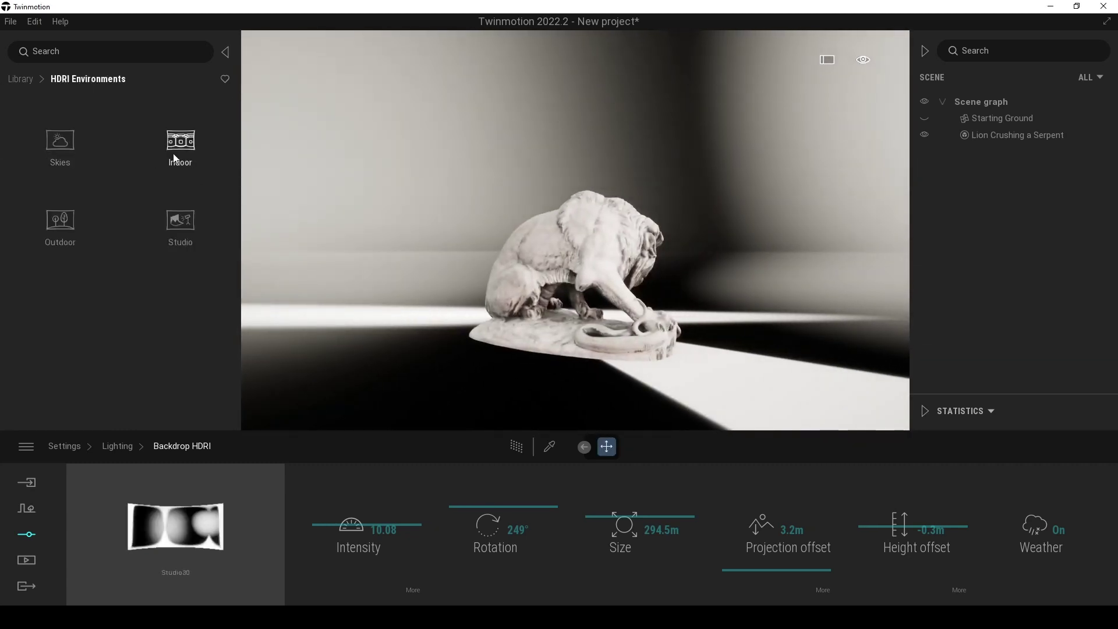
pyautogui.click(200, 192)
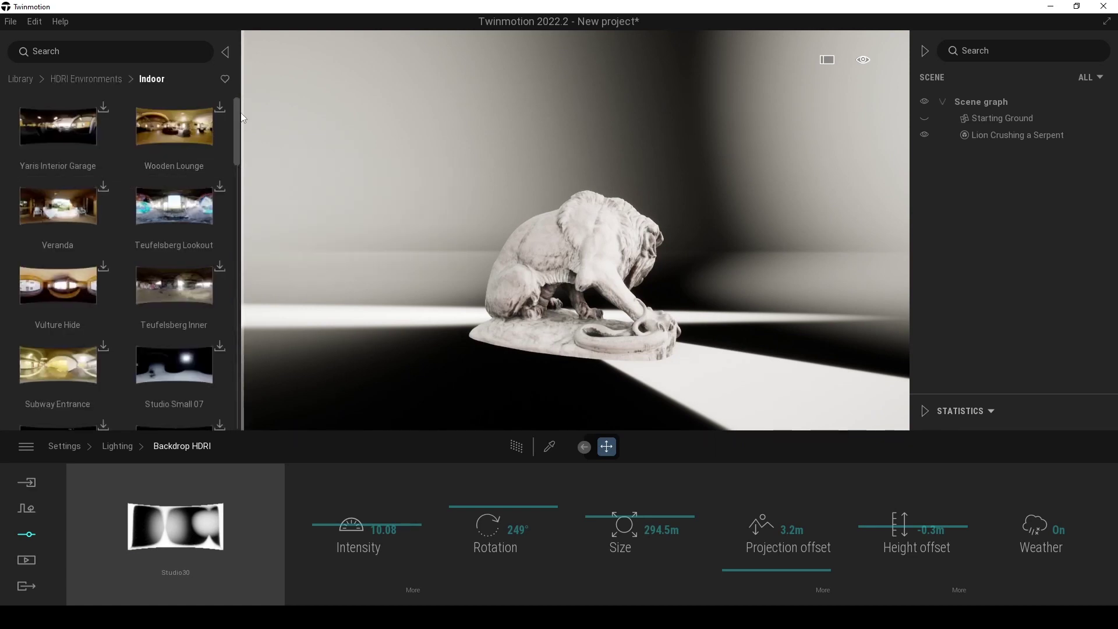
pyautogui.moveTo(238, 118); pyautogui.dragTo(238, 185)
pyautogui.moveTo(162, 238); pyautogui.dragTo(389, 324)
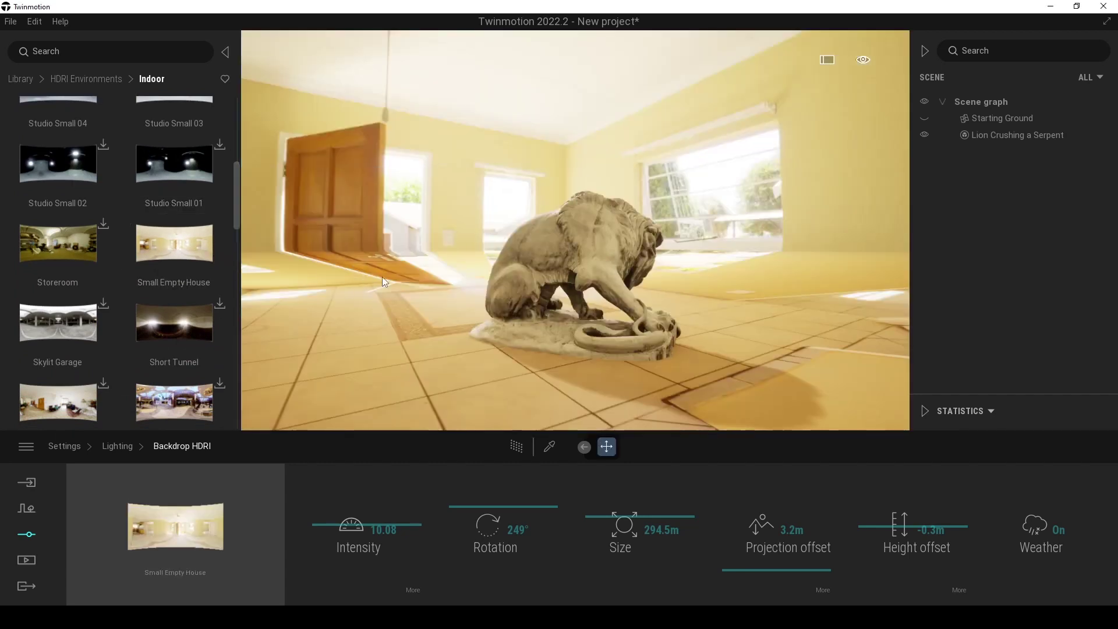
pyautogui.keyDown('shift'); pyautogui.moveTo(483, 278); pyautogui.dragTo(314, 278, button='middle'); pyautogui.keyUp('shift')
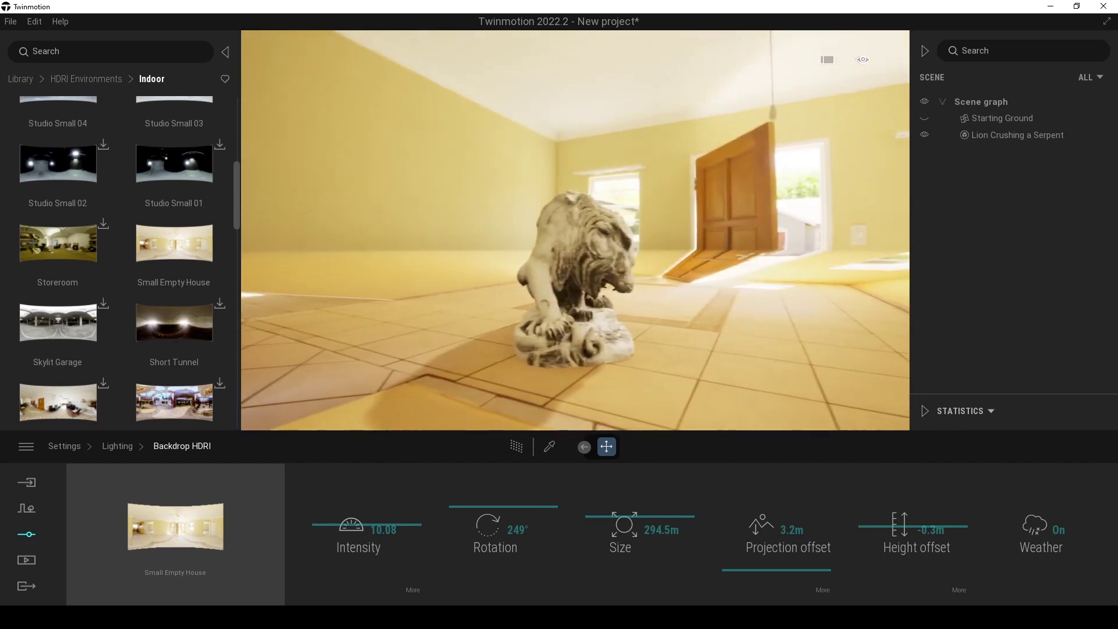
# Set the backdrop's projection offset to 28.0 m, height offset to -0.4 m and size to 273.3 m
pyautogui.moveTo(756, 530)
pyautogui.mouseDown()
pyautogui.moveTo(786, 529)
pyautogui.moveTo(757, 531)
pyautogui.moveTo(757, 547)
pyautogui.mouseUp()
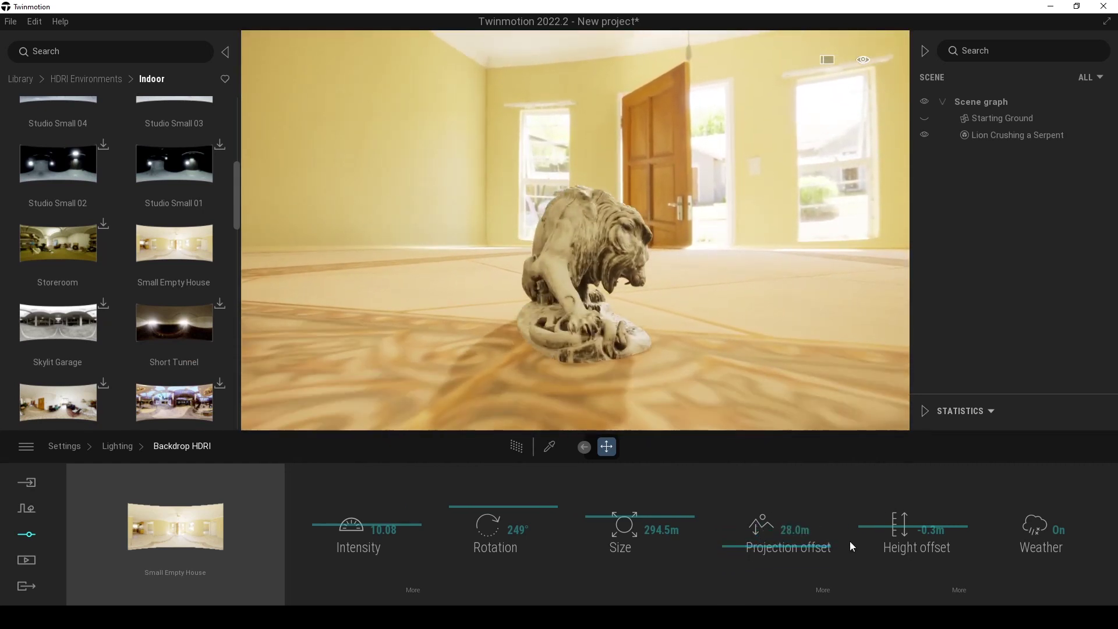
pyautogui.moveTo(861, 532); pyautogui.dragTo(860, 528)
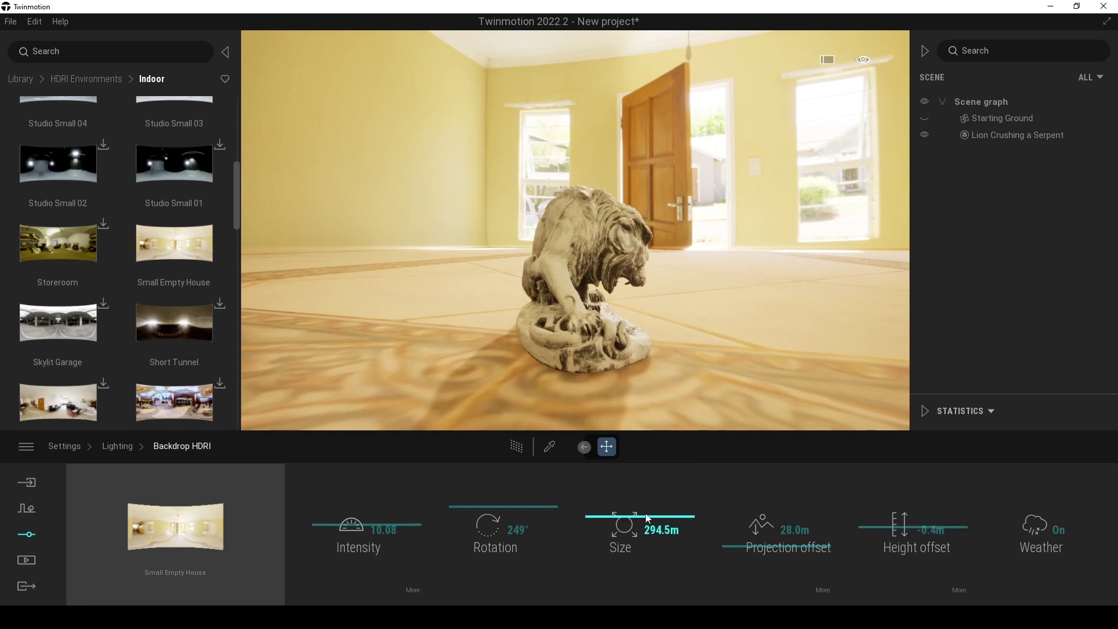
pyautogui.moveTo(643, 524)
pyautogui.mouseDown()
pyautogui.moveTo(639, 553)
pyautogui.moveTo(639, 520)
pyautogui.mouseUp()
# Apply the Pillars indoor HDRI as the backdrop and adjust its rotation around the statue
pyautogui.click(99, 318)
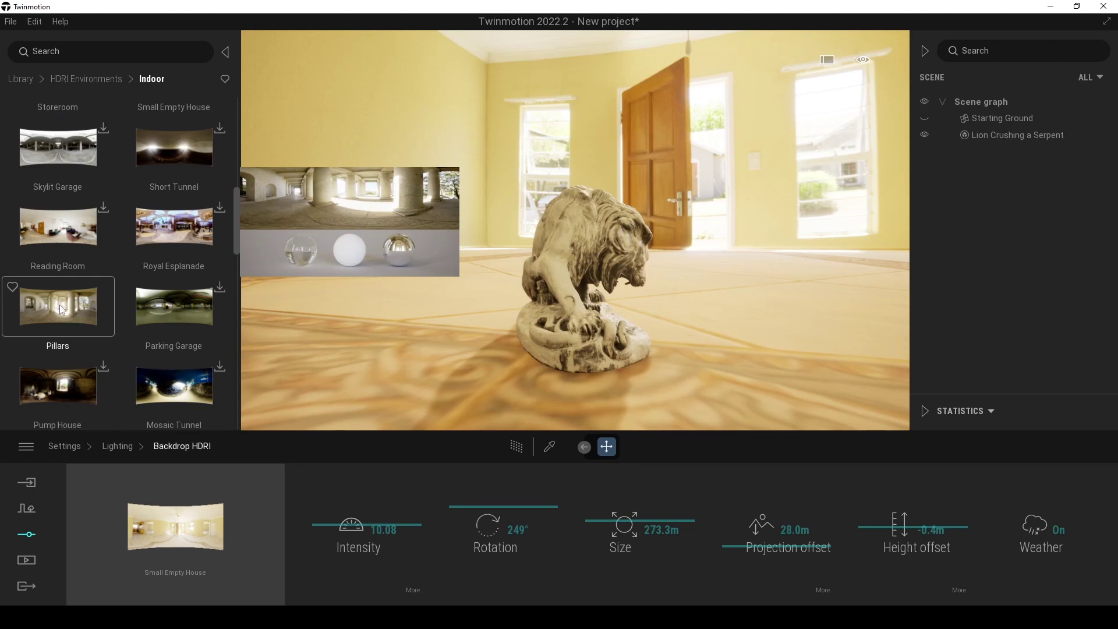
pyautogui.moveTo(62, 310); pyautogui.dragTo(386, 306)
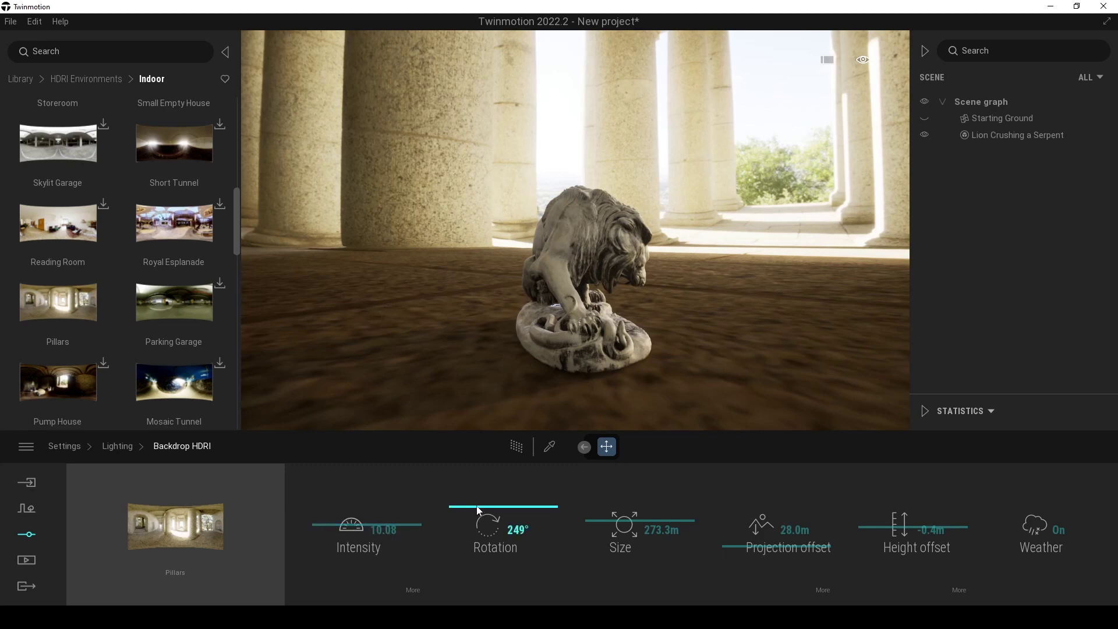
pyautogui.moveTo(475, 523); pyautogui.dragTo(475, 523)
pyautogui.scroll(-3, 448, 270)
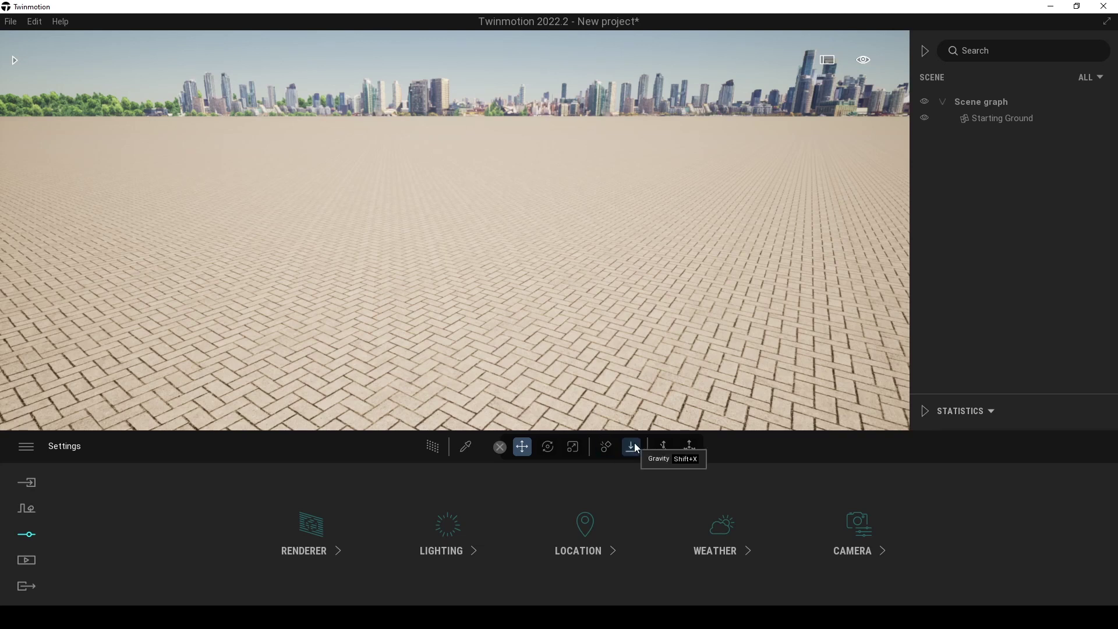
# Open the library's home objects and show the Entertainment items for the living room
pyautogui.click(14, 59)
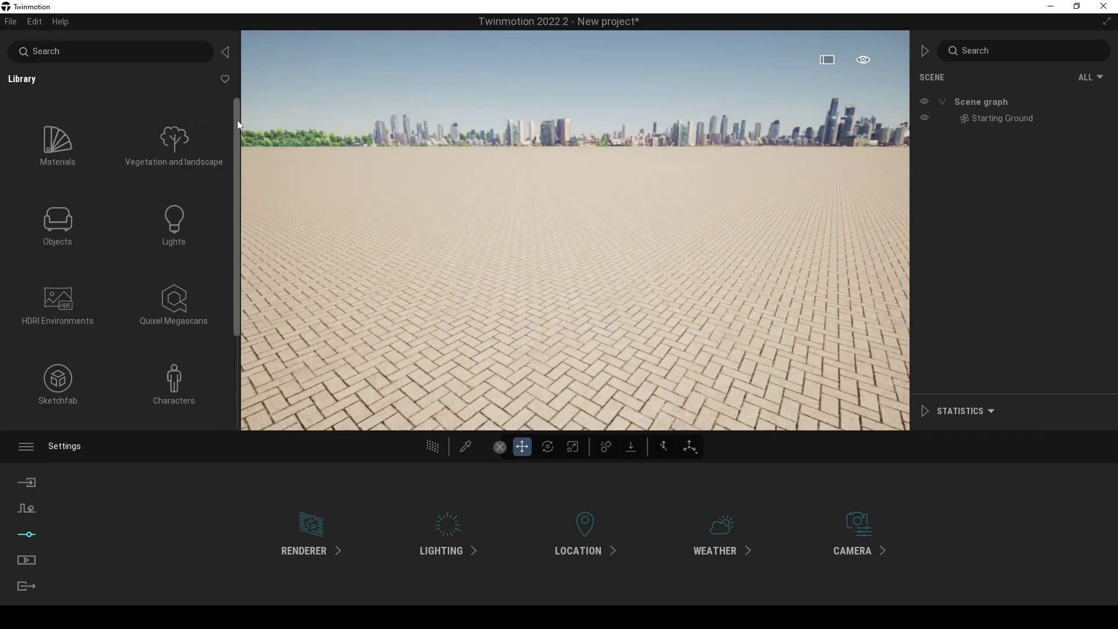
pyautogui.moveTo(236, 119); pyautogui.dragTo(237, 240)
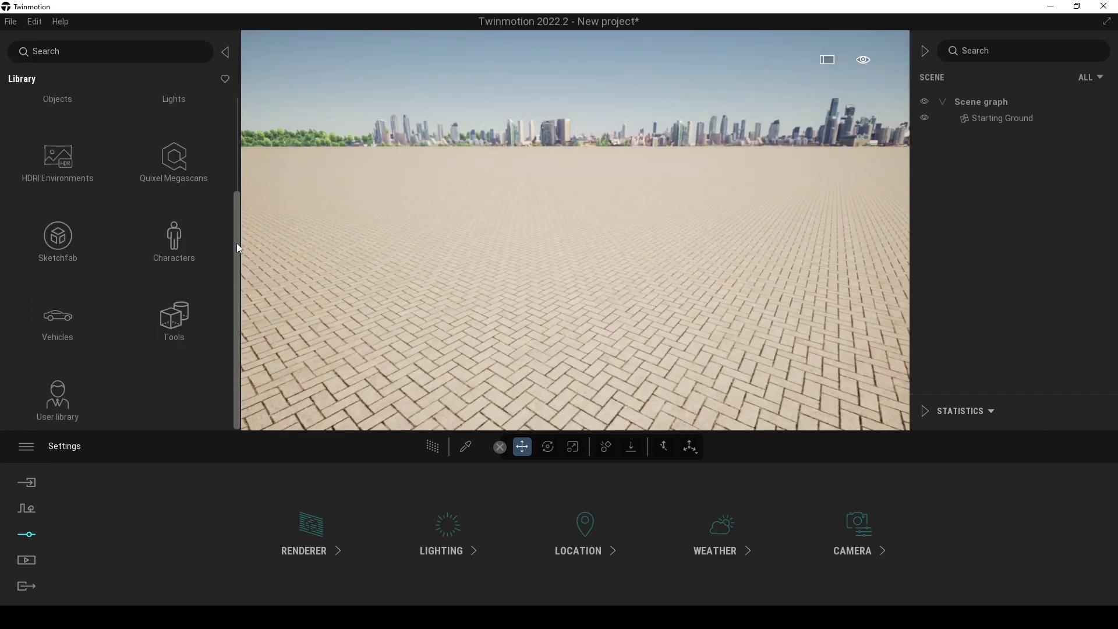
pyautogui.moveTo(237, 242); pyautogui.dragTo(237, 121)
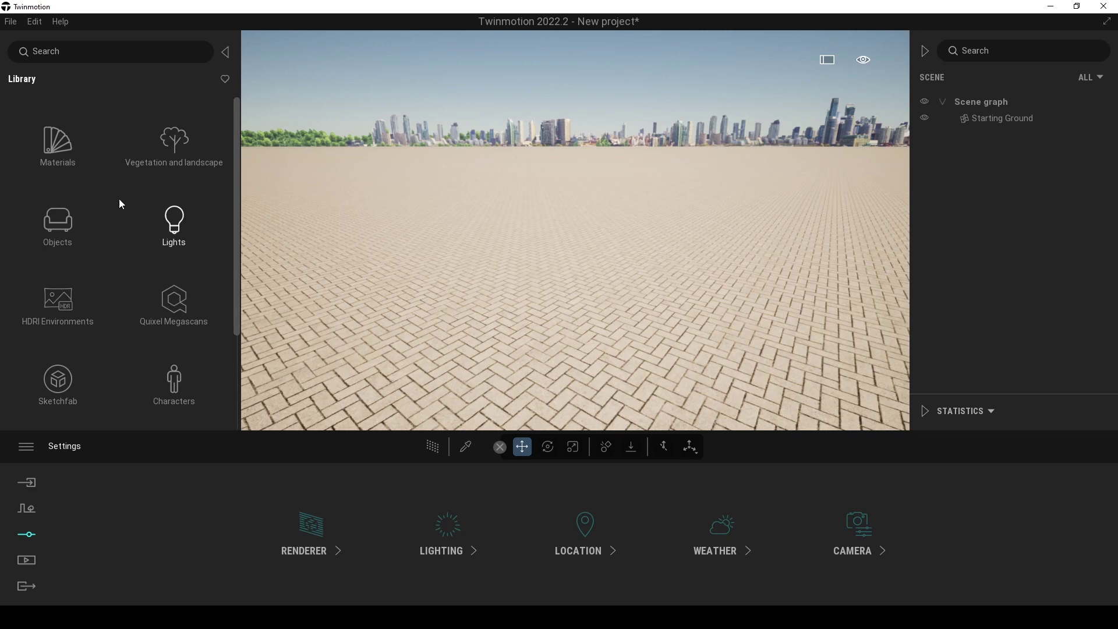
pyautogui.click(63, 226)
pyautogui.click(60, 148)
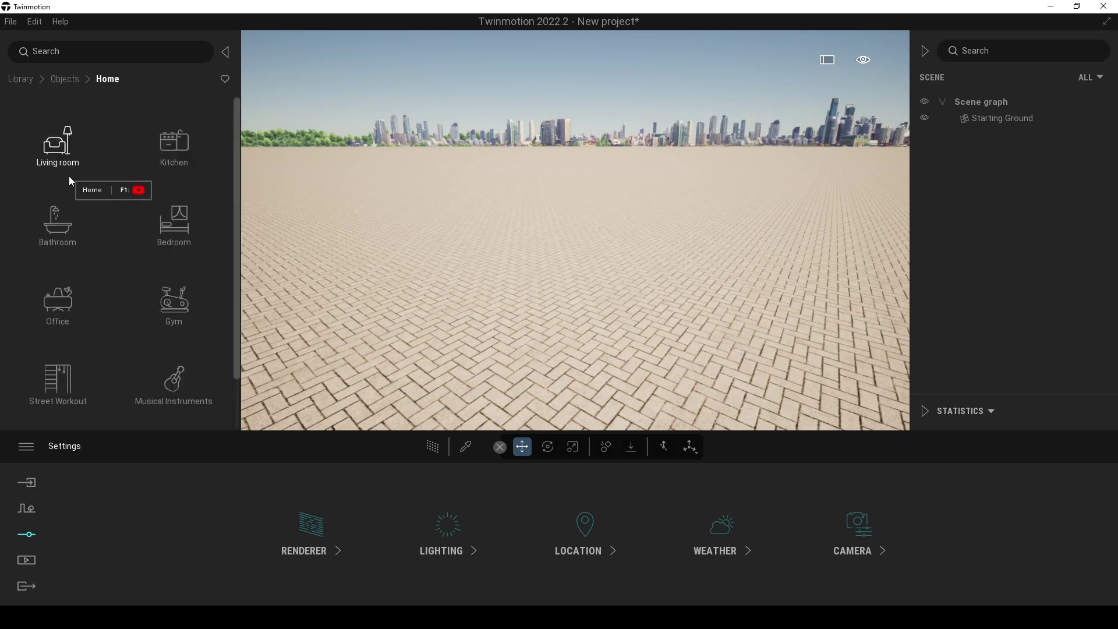
pyautogui.click(62, 160)
pyautogui.scroll(-1, 86, 250)
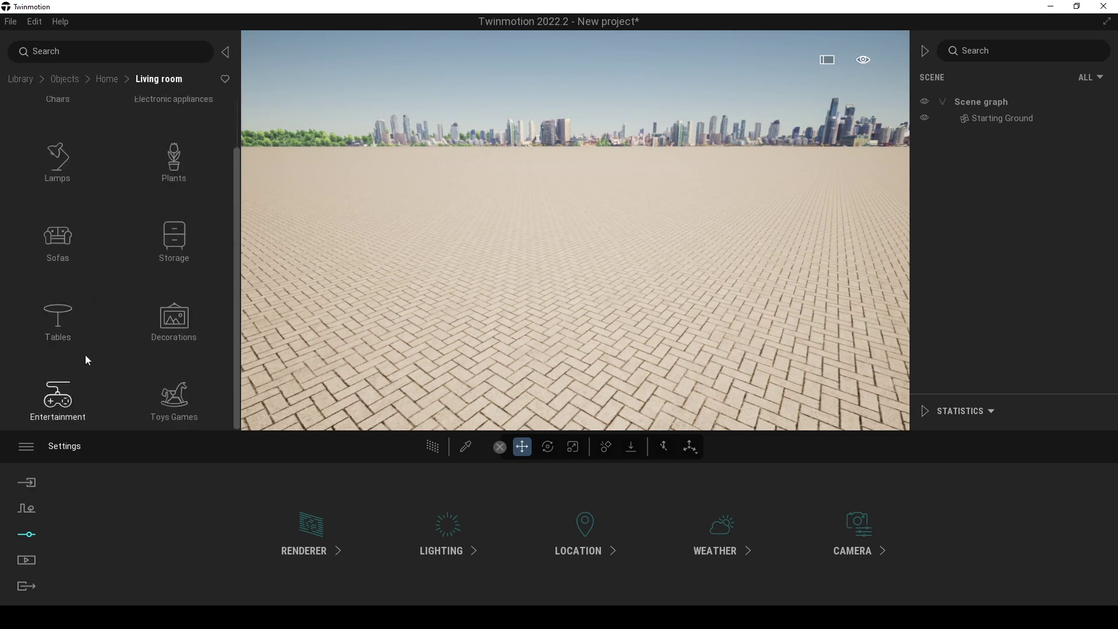
pyautogui.click(55, 396)
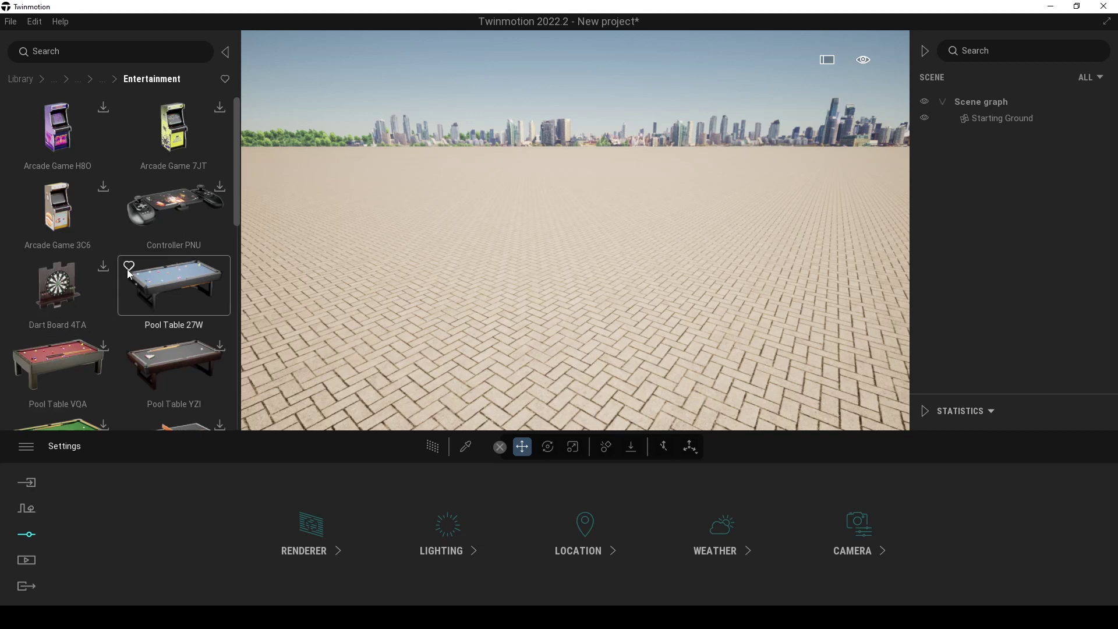
# Place Pool Table 27W on the paved starting ground and end the placement
pyautogui.moveTo(236, 128); pyautogui.dragTo(242, 98)
pyautogui.moveTo(171, 284); pyautogui.dragTo(596, 344)
pyautogui.click(578, 341)
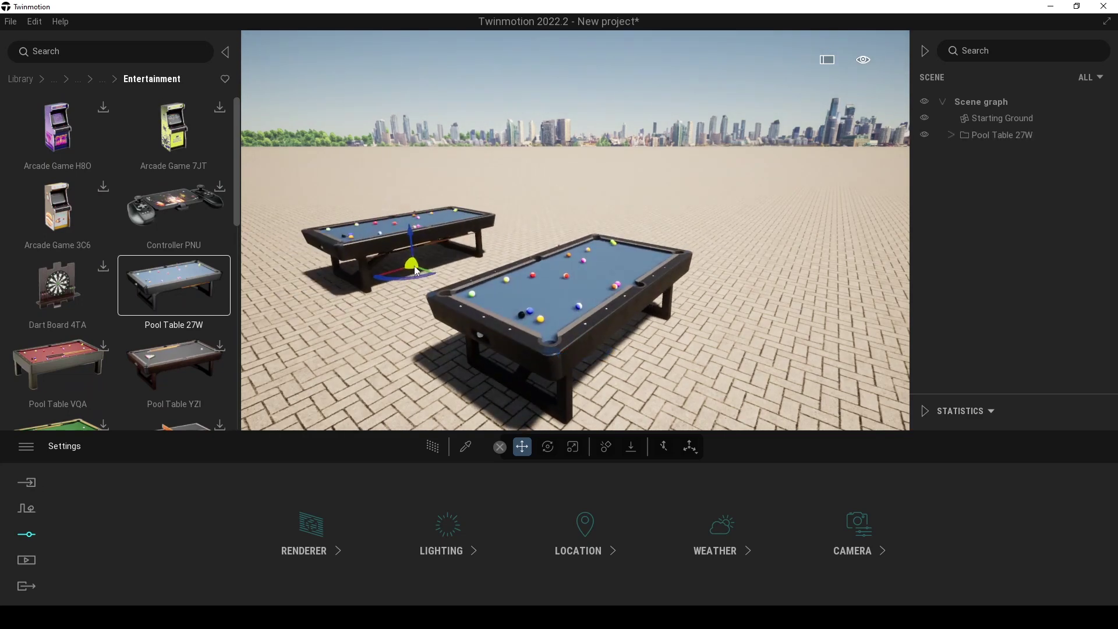
pyautogui.press('Escape')
# View the pool table up close, select it in the scene graph and expand its hierarchy of parts
pyautogui.press('d')
pyautogui.press('a')
pyautogui.moveTo(502, 290); pyautogui.dragTo(503, 343, button='right')
pyautogui.press('w')
pyautogui.click(971, 135)
pyautogui.click(950, 135)
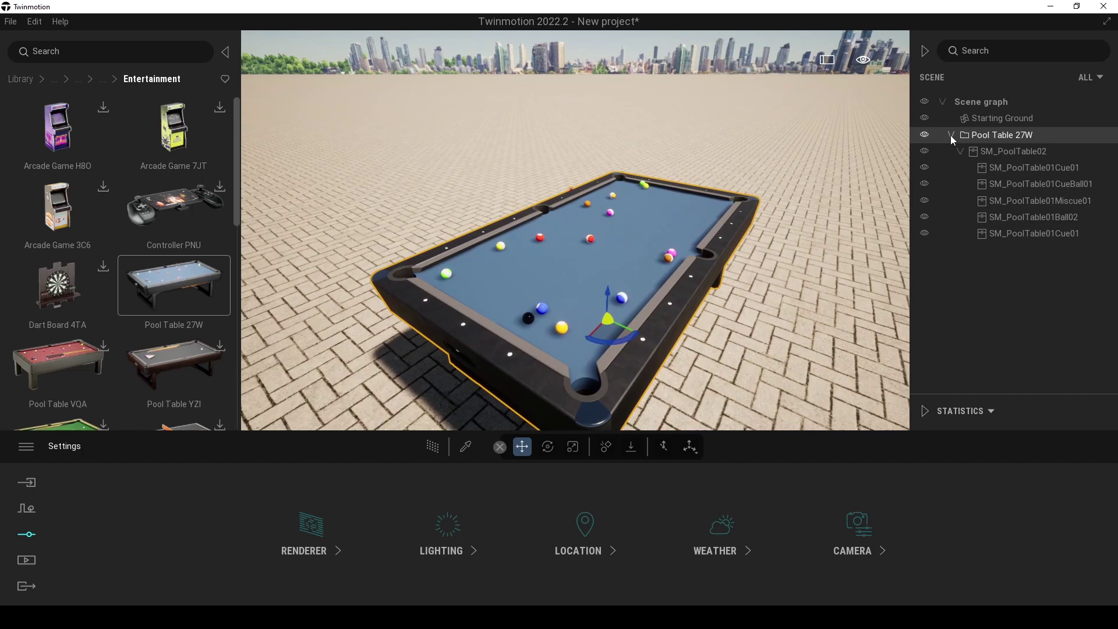
# Hide the set of balls SM_PoolTable01Ball02 on the pool table and view the empty playing surface up close
pyautogui.click(1006, 218)
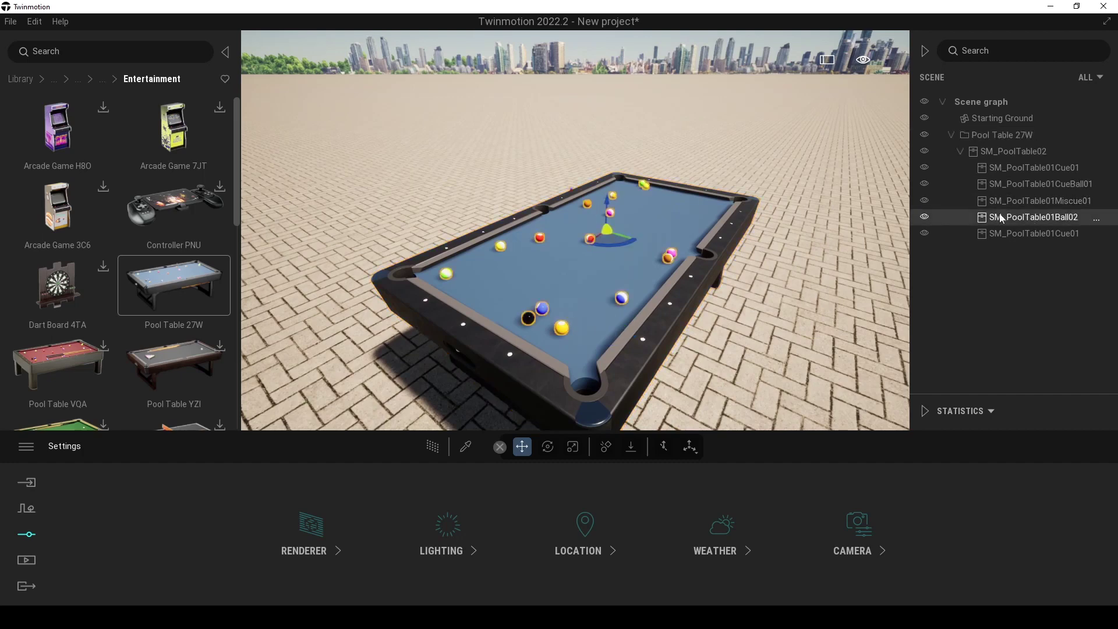
pyautogui.click(924, 217)
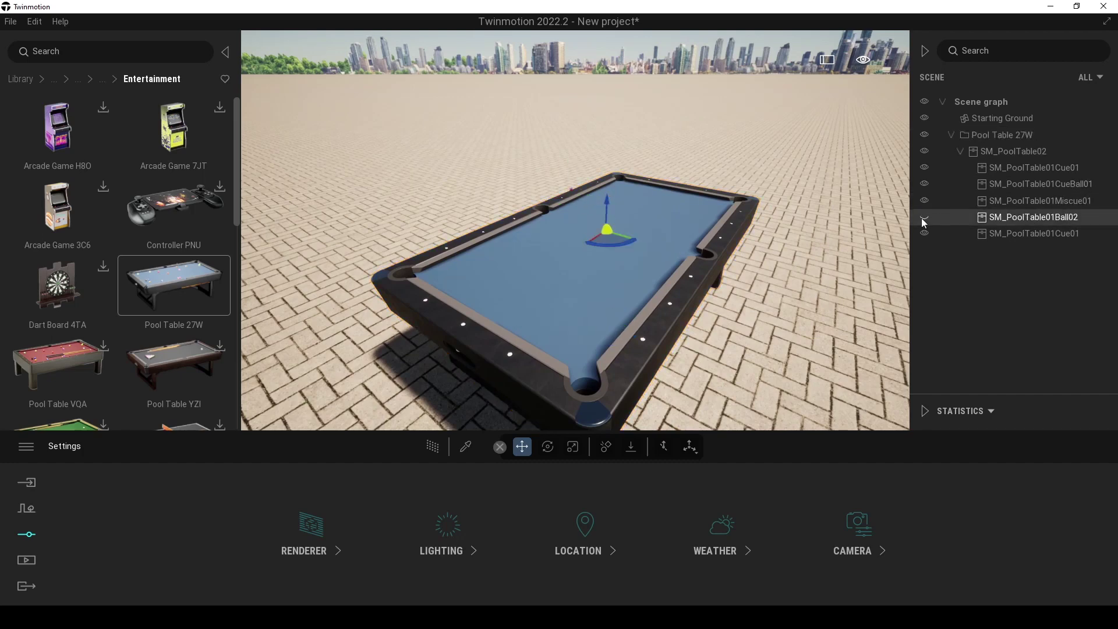
pyautogui.scroll(4, 681, 227)
pyautogui.scroll(-3, 683, 226)
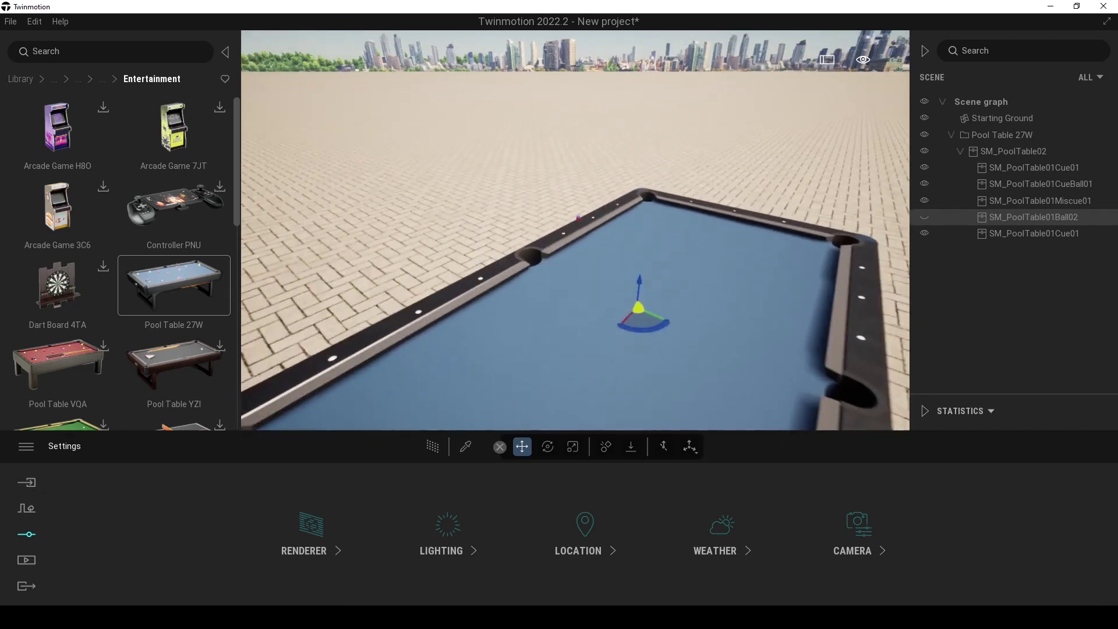
# Open the living room's Toys Games objects and place Toy MX1 on the pool table's blue playing surface
pyautogui.click(103, 80)
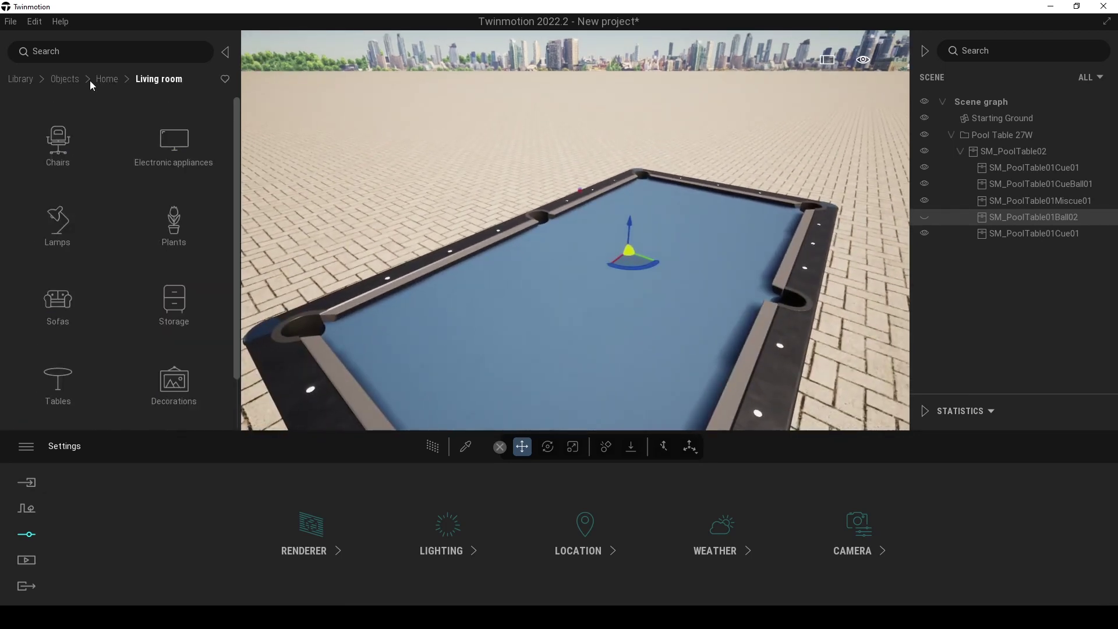
pyautogui.moveTo(237, 163); pyautogui.dragTo(239, 264)
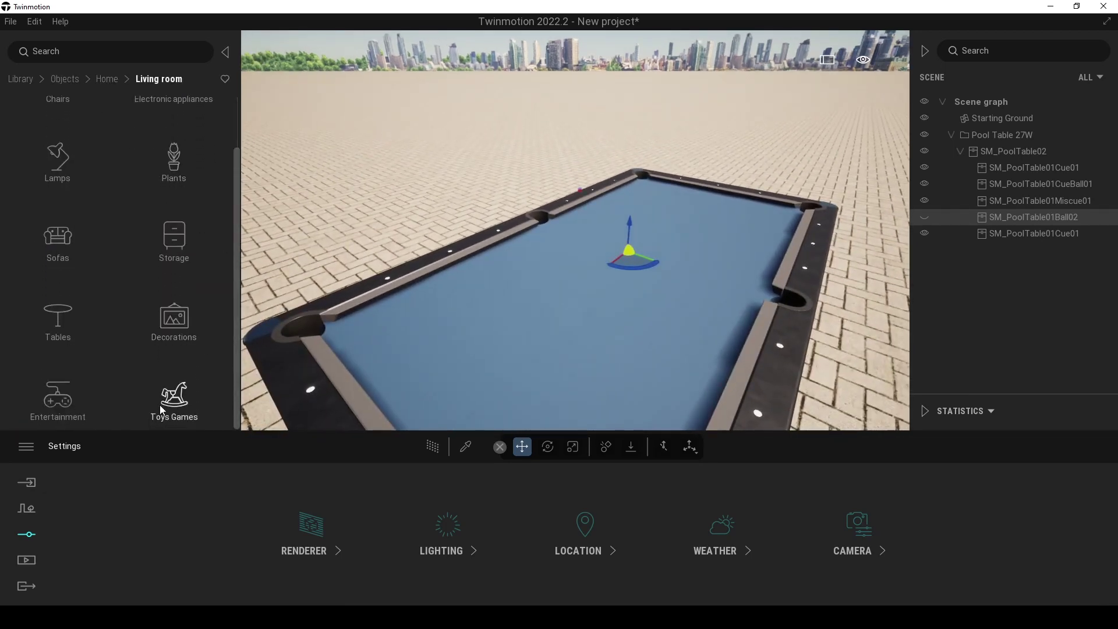
pyautogui.click(174, 385)
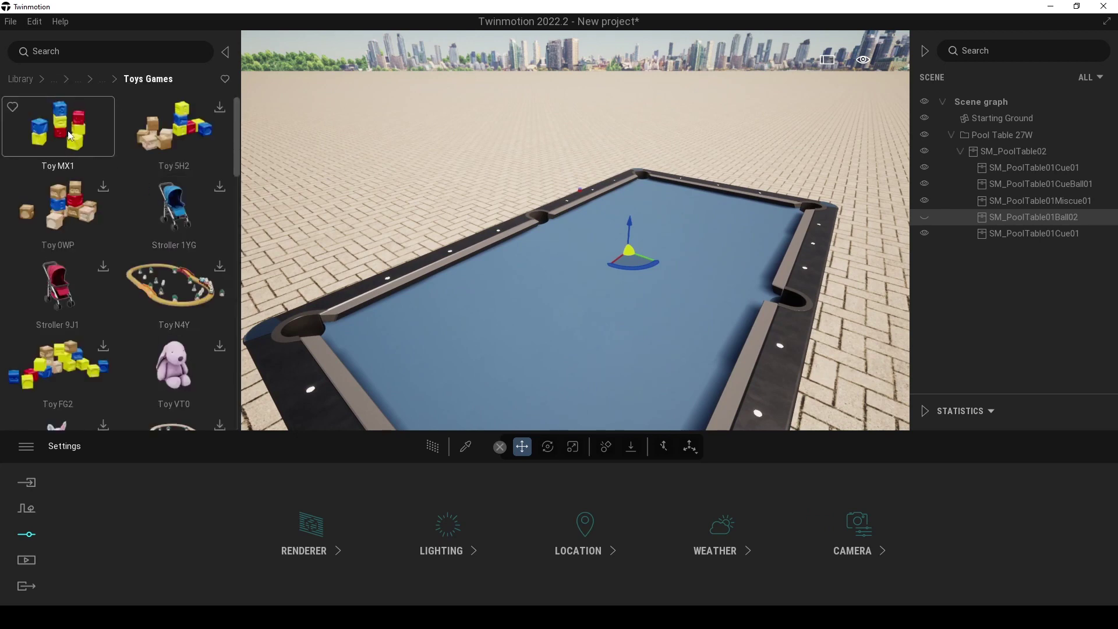
pyautogui.click(50, 131)
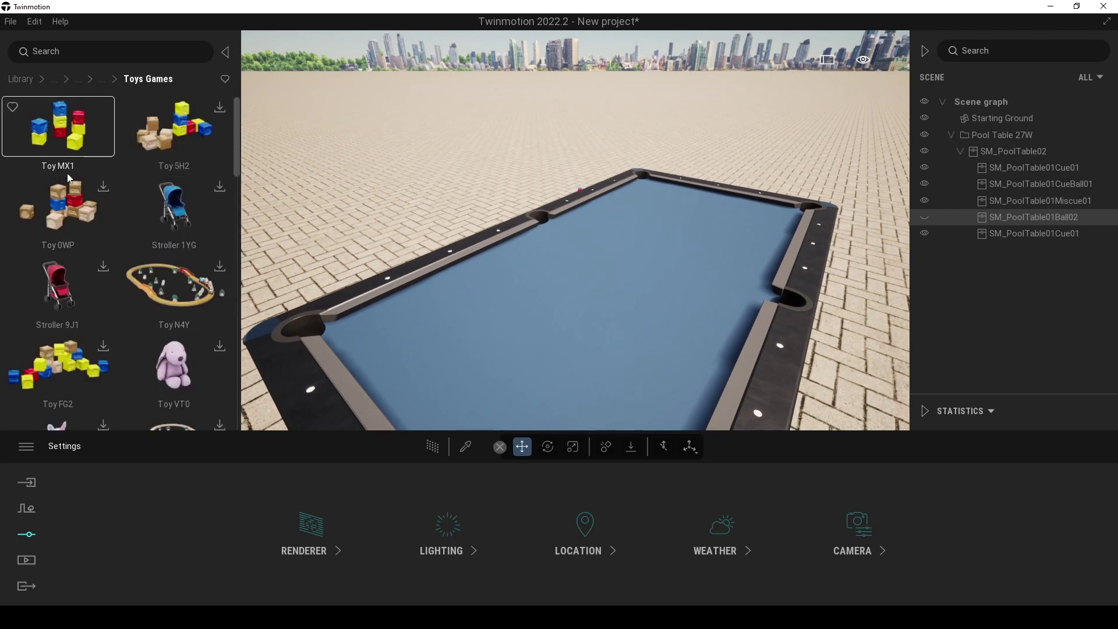
pyautogui.moveTo(70, 172); pyautogui.dragTo(595, 284)
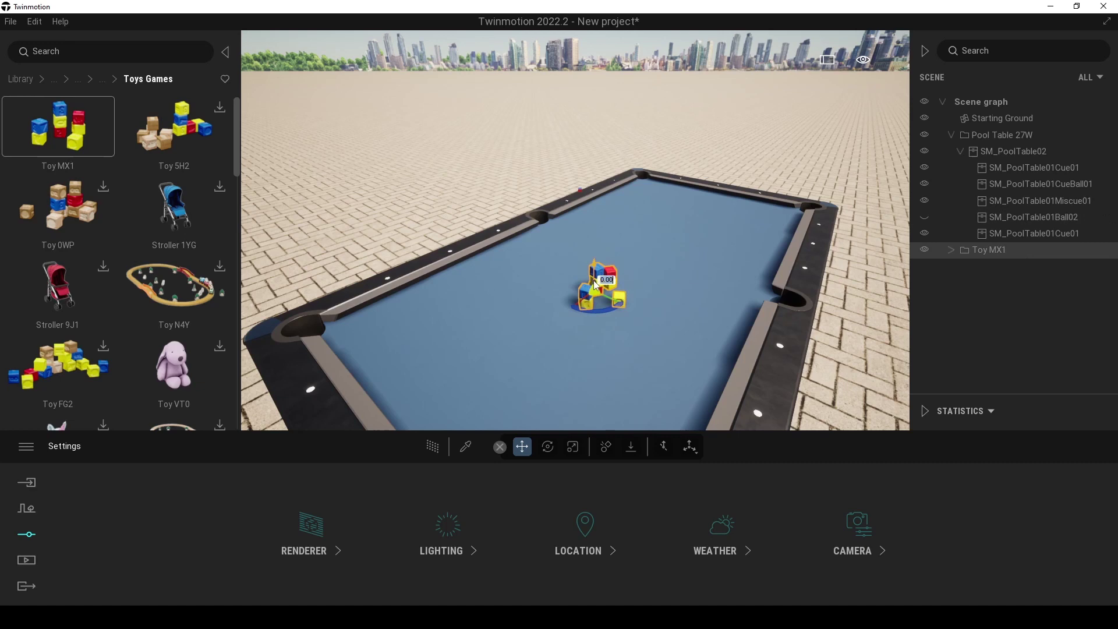
# Expand Toy MX1 in the scene graph, inspect its cubes one by one, and collapse it with the whole toy selected
pyautogui.click(951, 250)
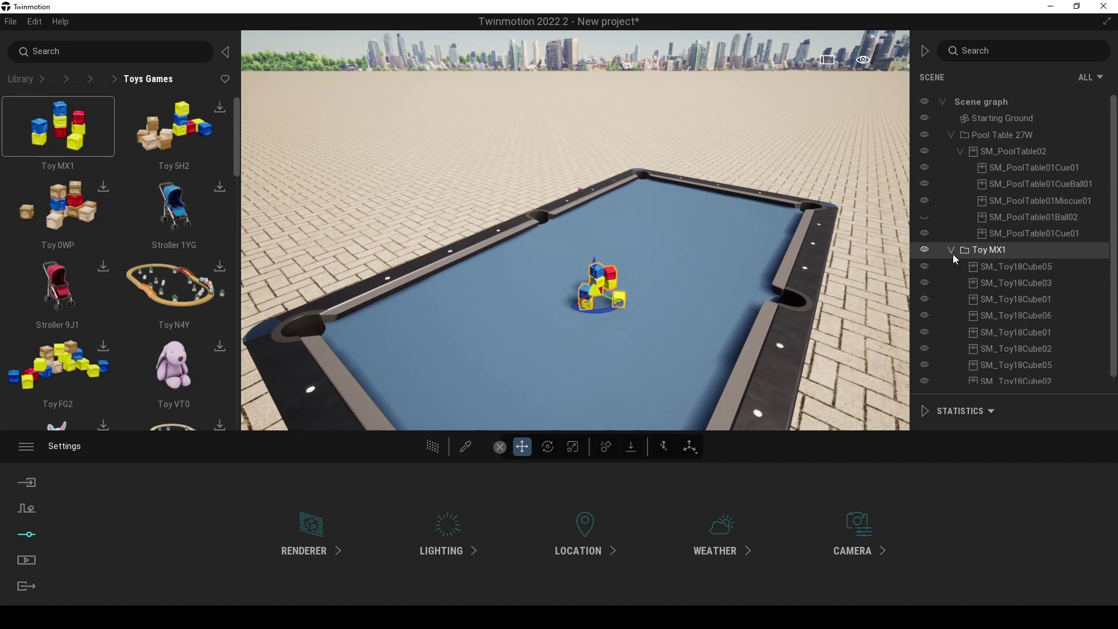
pyautogui.click(1013, 259)
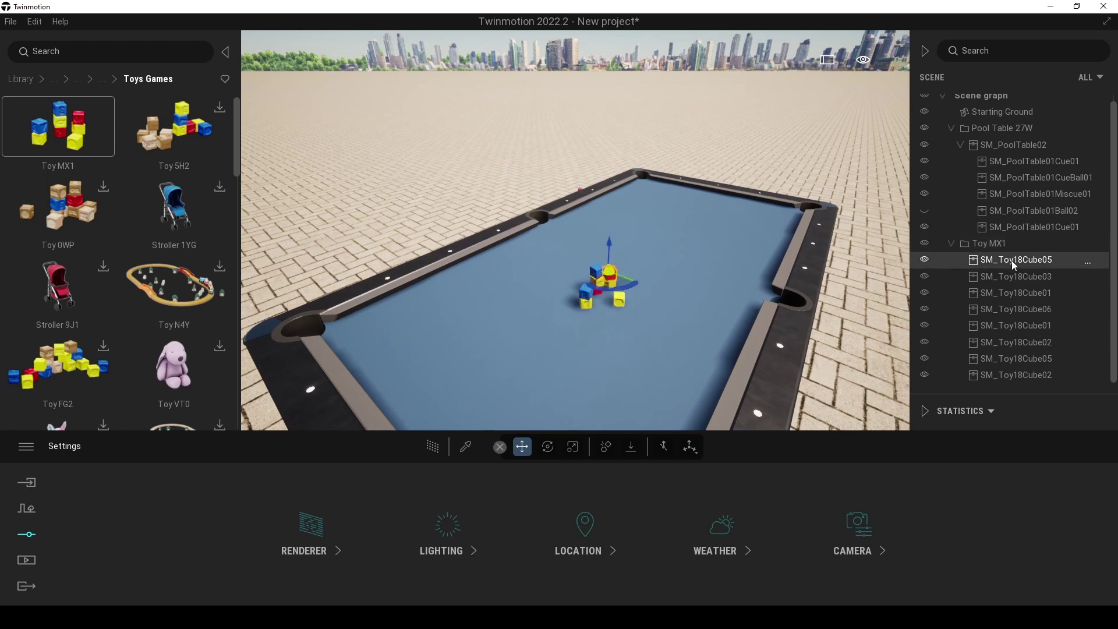
pyautogui.click(1010, 275)
pyautogui.click(1010, 294)
pyautogui.click(1007, 310)
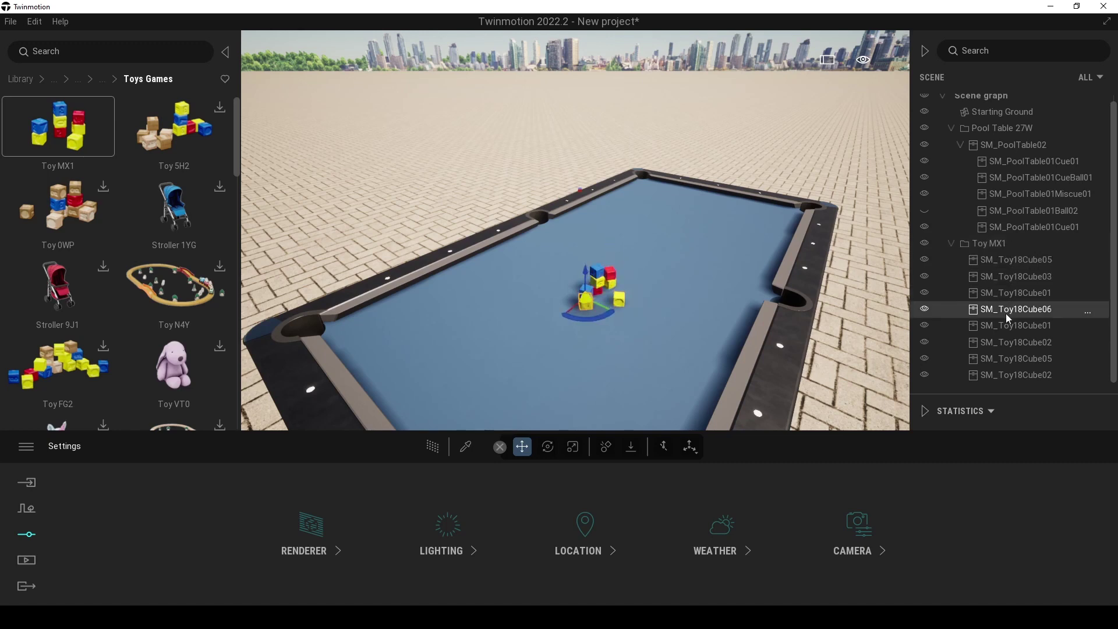
pyautogui.click(1007, 325)
pyautogui.click(1012, 342)
pyautogui.click(1013, 358)
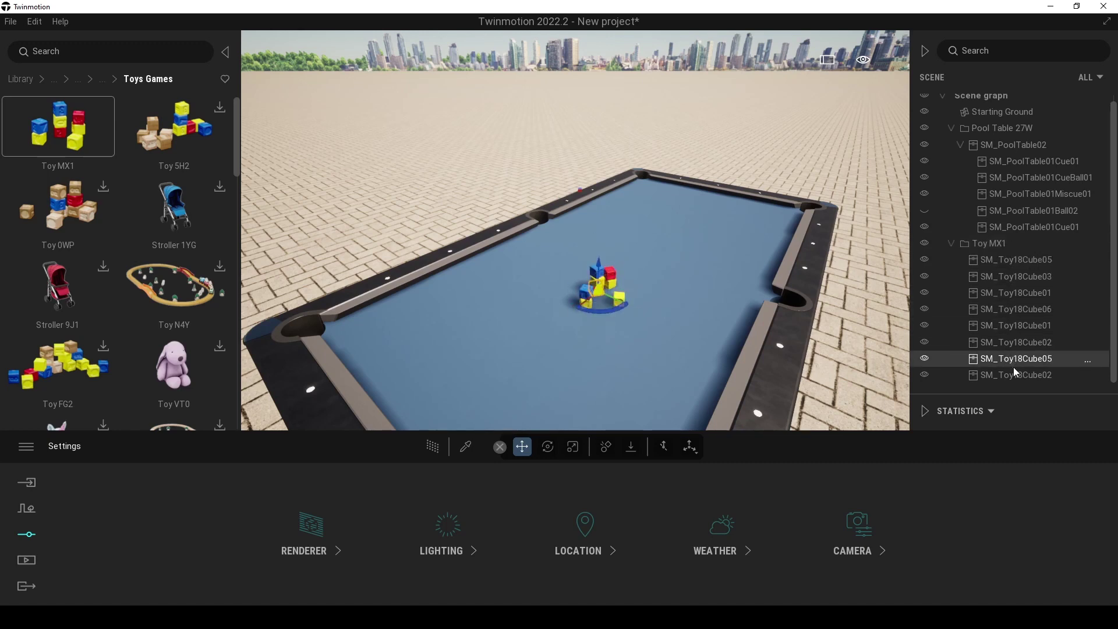
pyautogui.doubleClick(1014, 374)
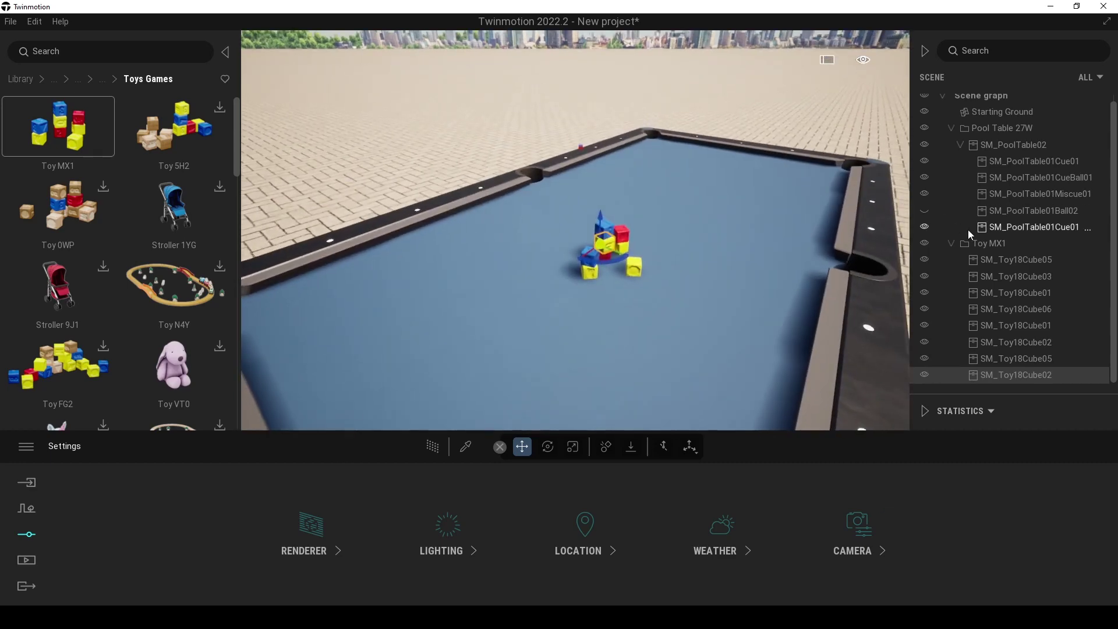
pyautogui.click(959, 243)
pyautogui.click(951, 243)
# Select the separate yellow cube of Toy MX1, enable Move with collision and push it against the stacked cubes
pyautogui.scroll(3, 681, 224)
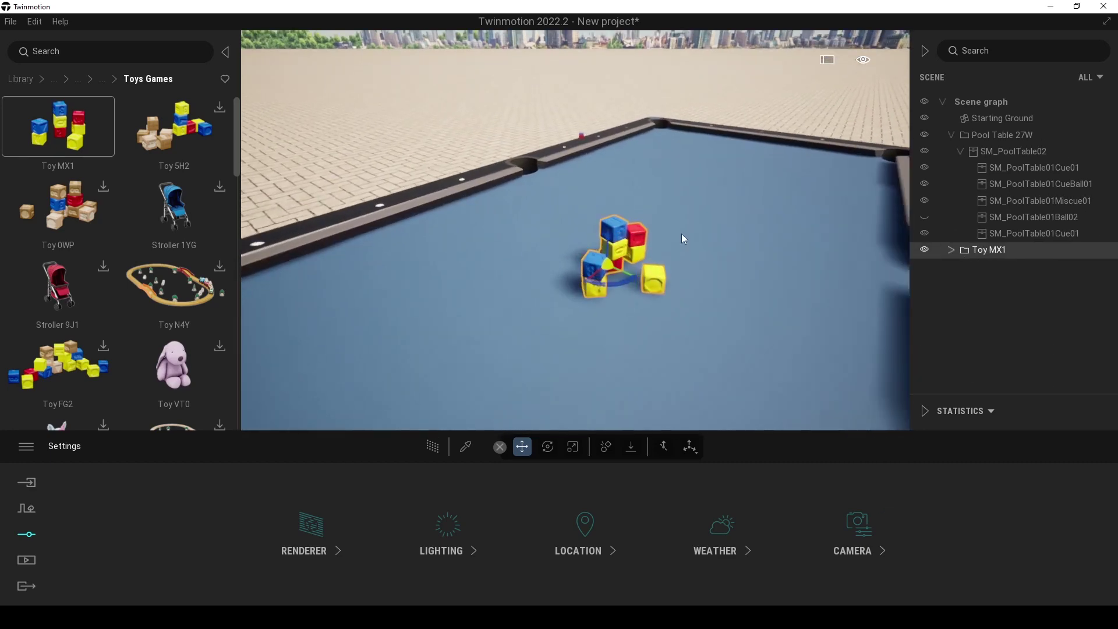
pyautogui.moveTo(681, 233)
pyautogui.mouseDown(button='right')
pyautogui.moveTo(716, 233)
pyautogui.moveTo(681, 233)
pyautogui.mouseUp(button='right')
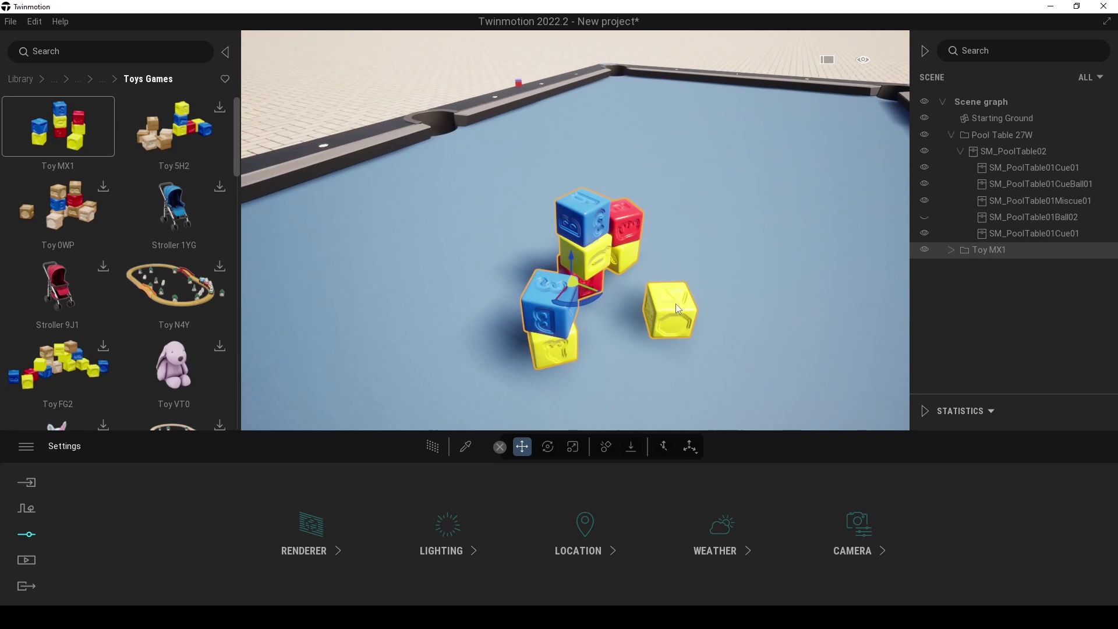
pyautogui.click(676, 303)
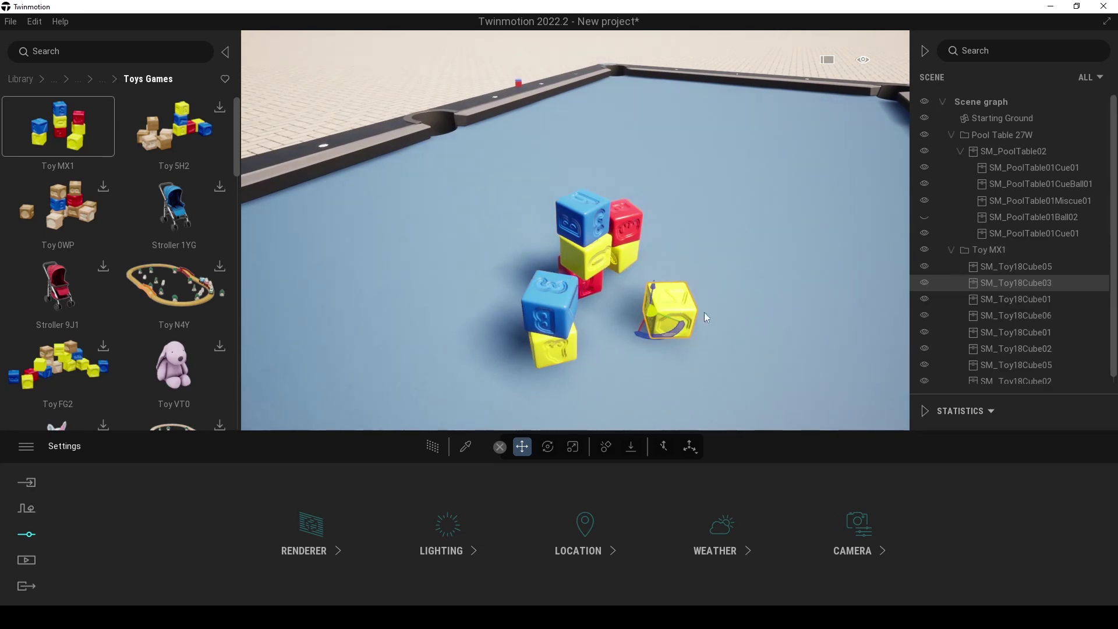
pyautogui.click(606, 447)
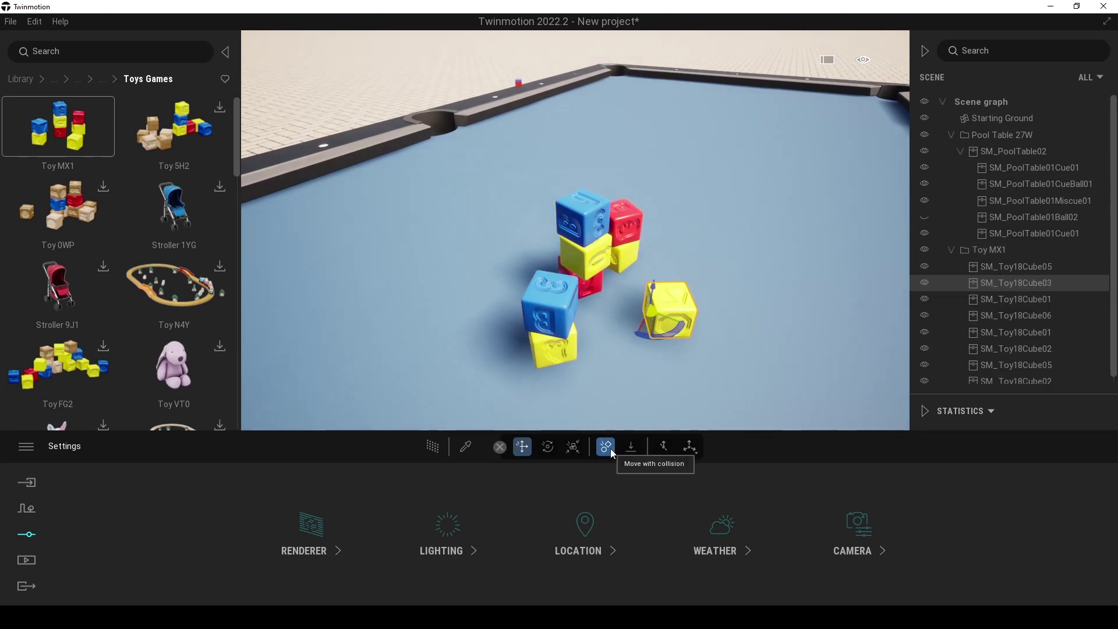
pyautogui.moveTo(658, 326); pyautogui.dragTo(428, 328)
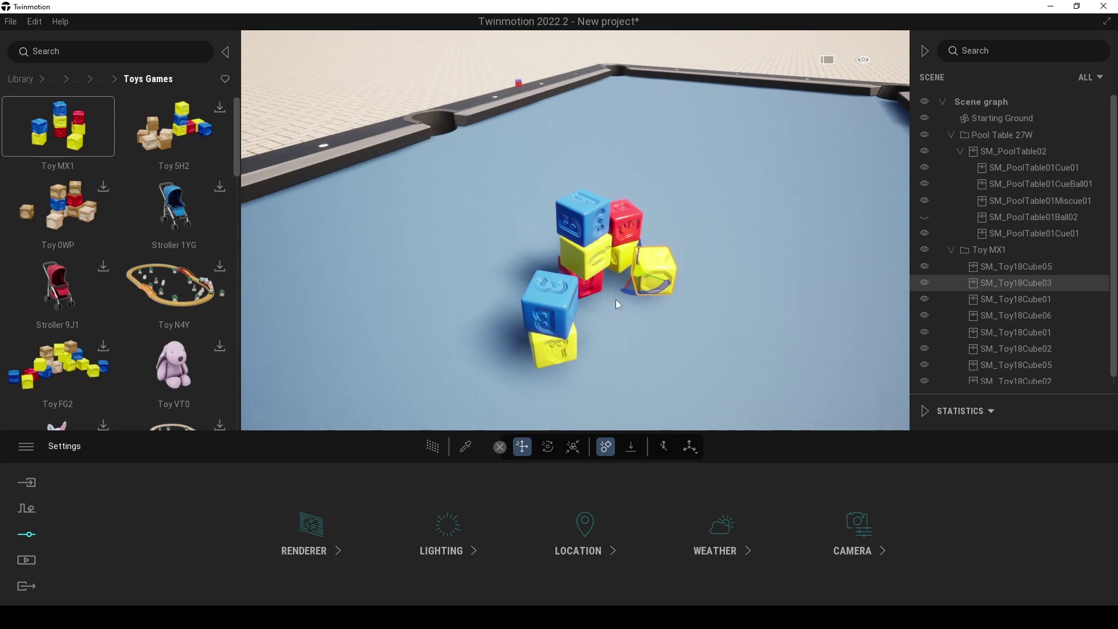
# Slide the yellow cube around against both stacks with collision and leave it standing in front of them
pyautogui.keyDown('shift'); pyautogui.moveTo(615, 299); pyautogui.dragTo(643, 265, button='middle'); pyautogui.keyUp('shift')
pyautogui.scroll(-3, 644, 265)
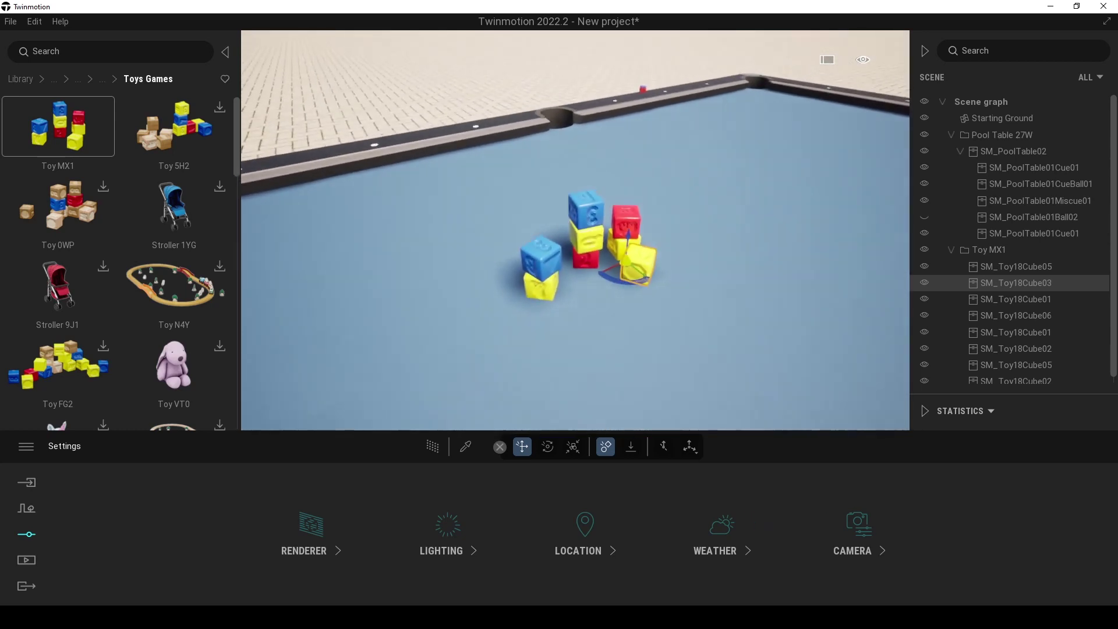
pyautogui.moveTo(625, 273); pyautogui.dragTo(564, 262)
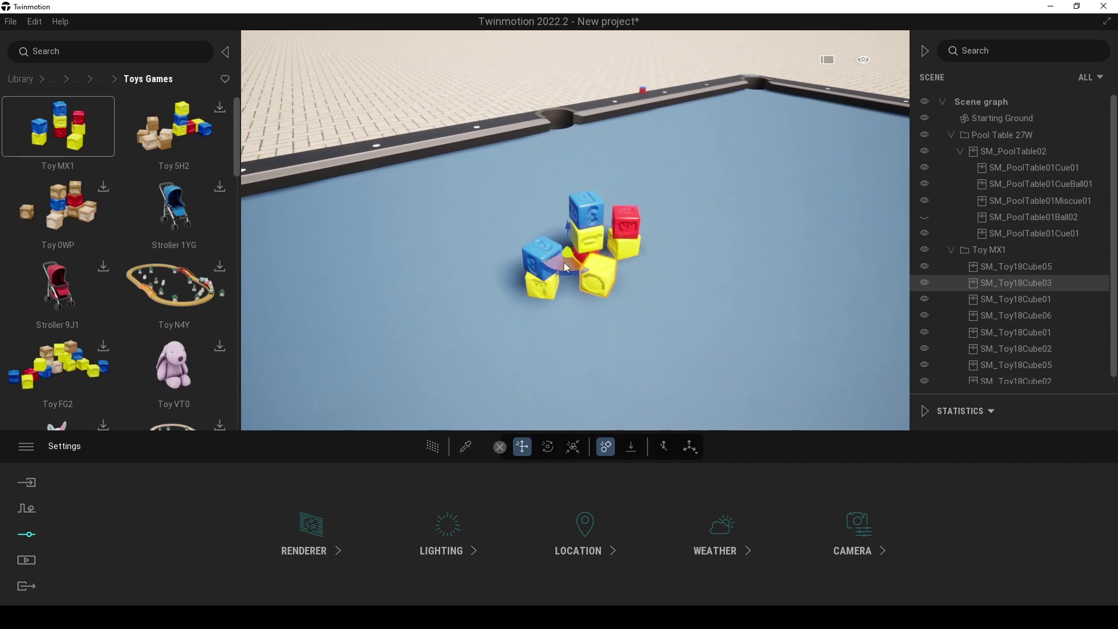
pyautogui.moveTo(585, 304)
pyautogui.mouseDown()
pyautogui.moveTo(559, 309)
pyautogui.moveTo(582, 291)
pyautogui.moveTo(594, 306)
pyautogui.moveTo(604, 294)
pyautogui.mouseUp()
pyautogui.keyDown('shift'); pyautogui.moveTo(604, 294); pyautogui.dragTo(647, 291, button='middle'); pyautogui.keyUp('shift')
pyautogui.scroll(2, 646, 291)
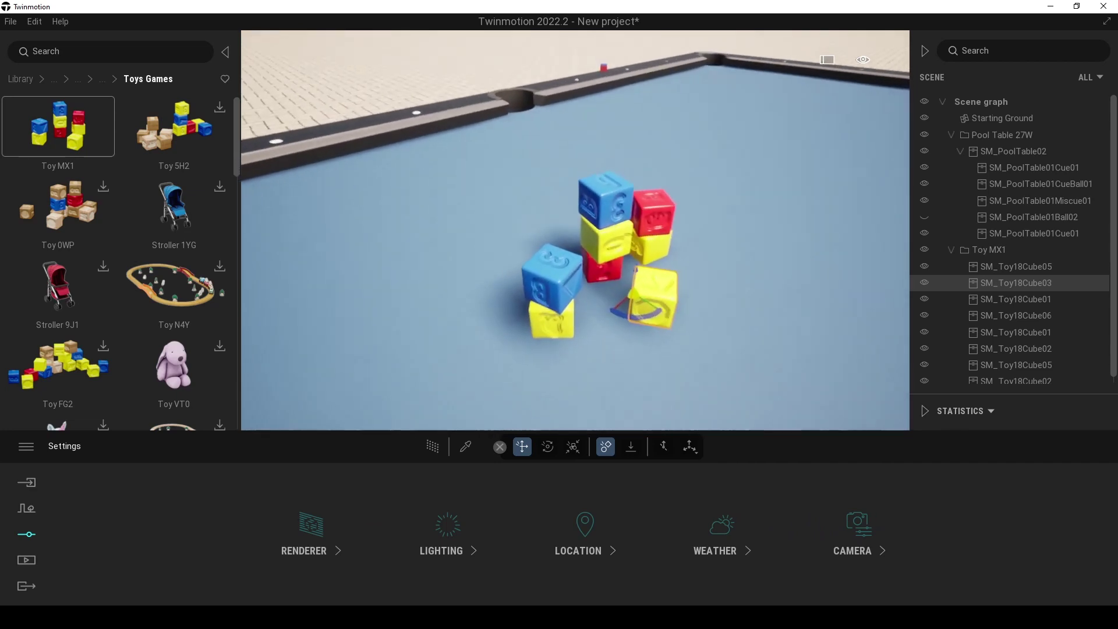
pyautogui.scroll(-1, 646, 291)
# Select the whole Toy MX1 group and raise it straight up above the pool table
pyautogui.click(997, 250)
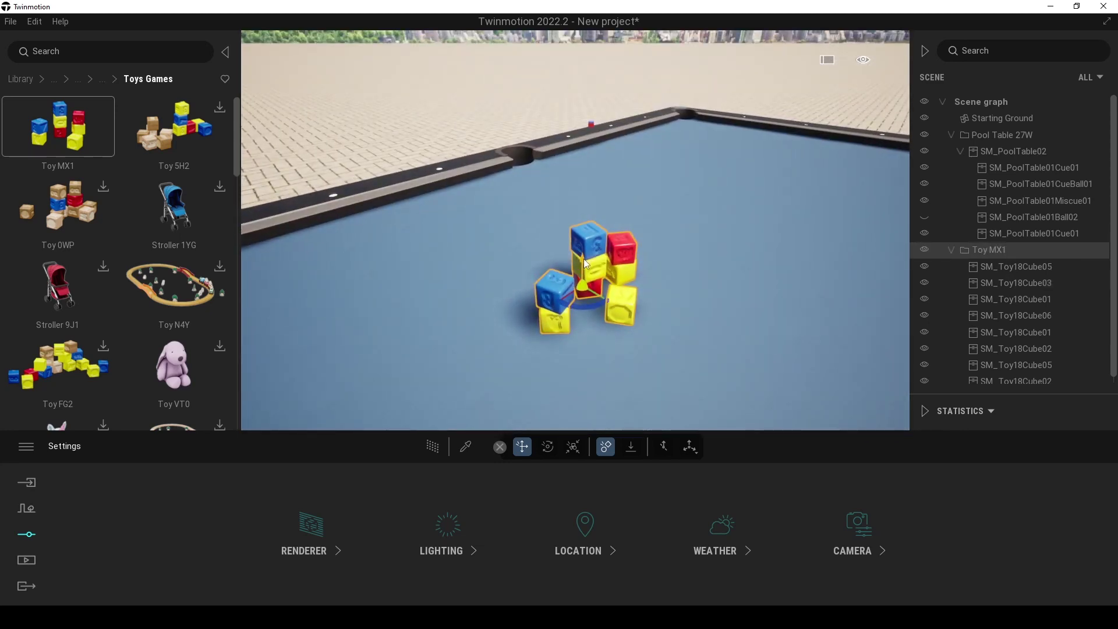
pyautogui.moveTo(583, 258); pyautogui.dragTo(589, 114)
pyautogui.moveTo(589, 114); pyautogui.dragTo(590, 70, button='right')
pyautogui.keyDown('shift'); pyautogui.moveTo(616, 180); pyautogui.dragTo(616, 239, button='middle'); pyautogui.keyUp('shift')
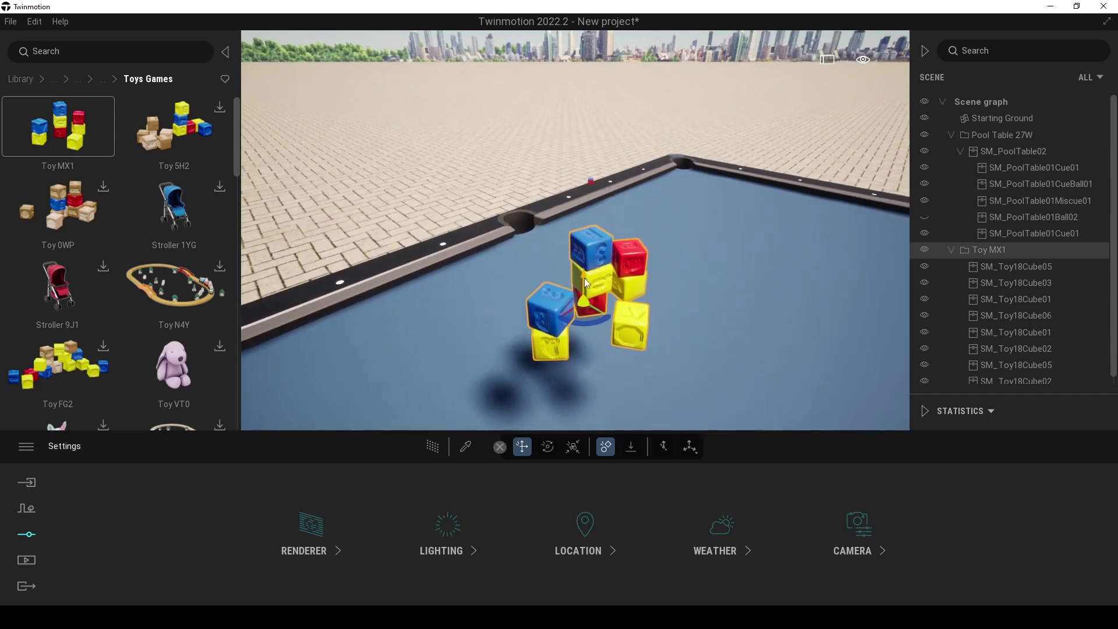
pyautogui.moveTo(585, 278); pyautogui.dragTo(591, 232)
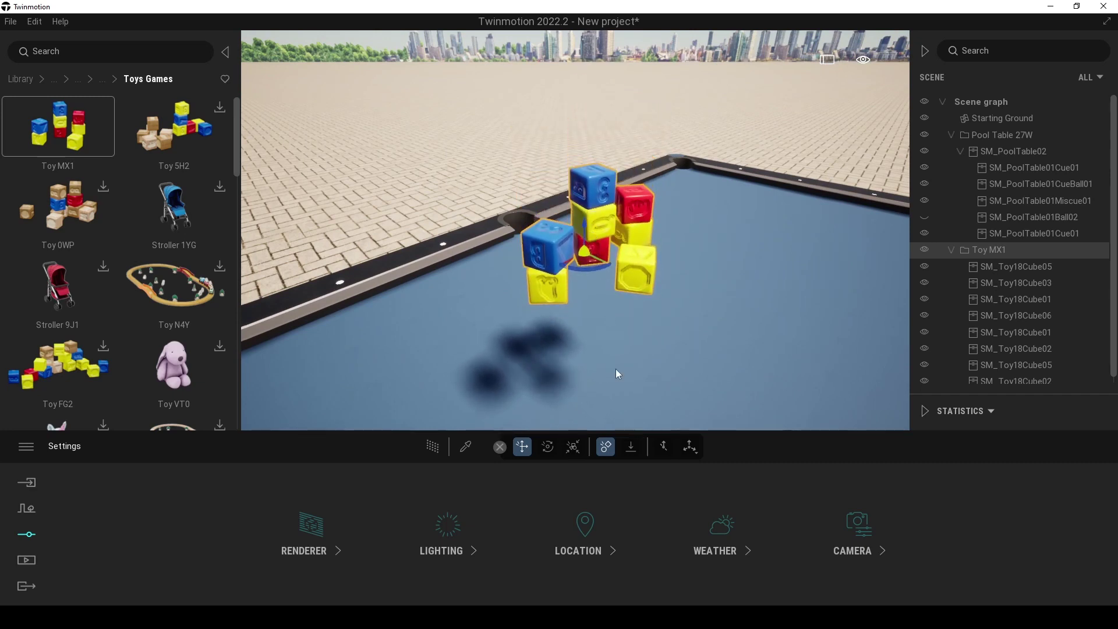
# Turn off Move with collision and copy Toy MX1 straight upward as 10 instances with 0.14 m spacing
pyautogui.click(605, 451)
pyautogui.keyDown('alt'); pyautogui.moveTo(586, 233); pyautogui.dragTo(586, 146); pyautogui.keyUp('alt')
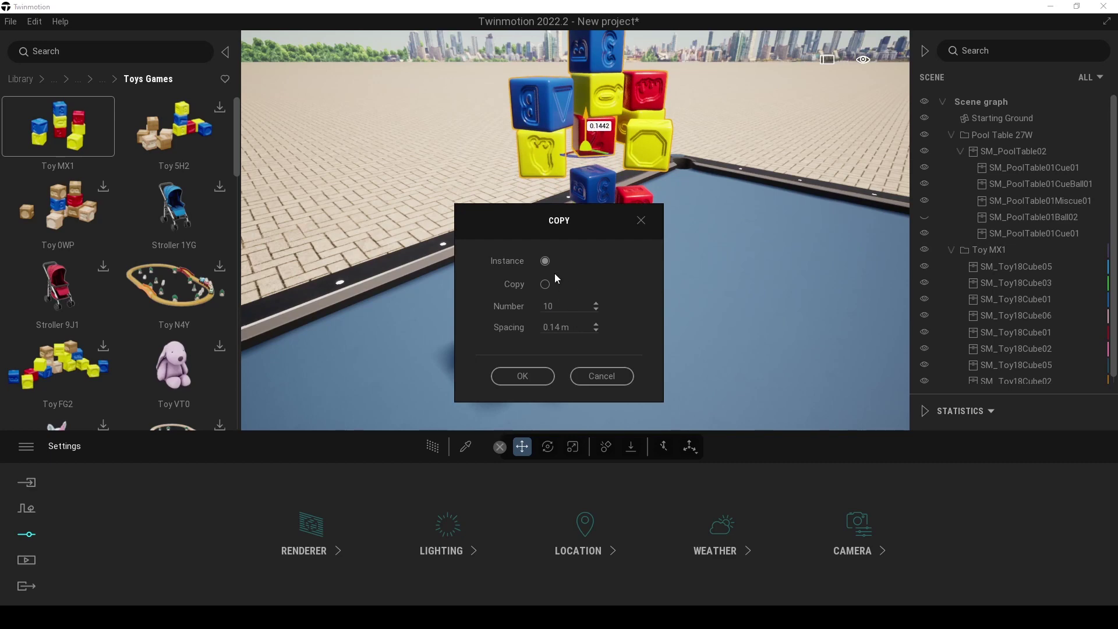
pyautogui.moveTo(509, 227); pyautogui.dragTo(642, 245)
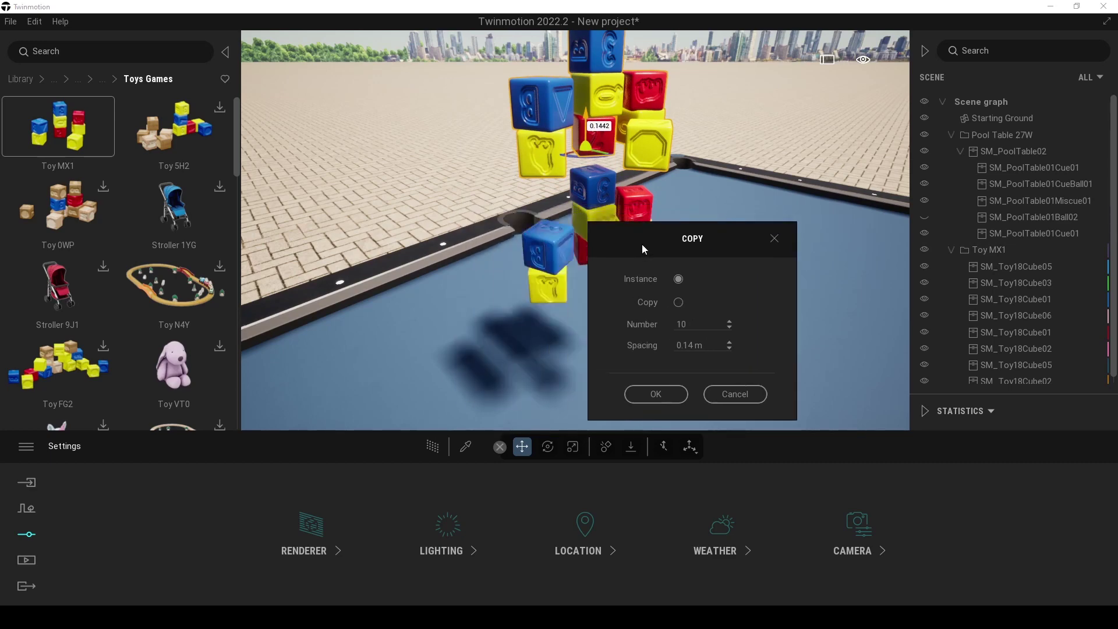
pyautogui.click(655, 394)
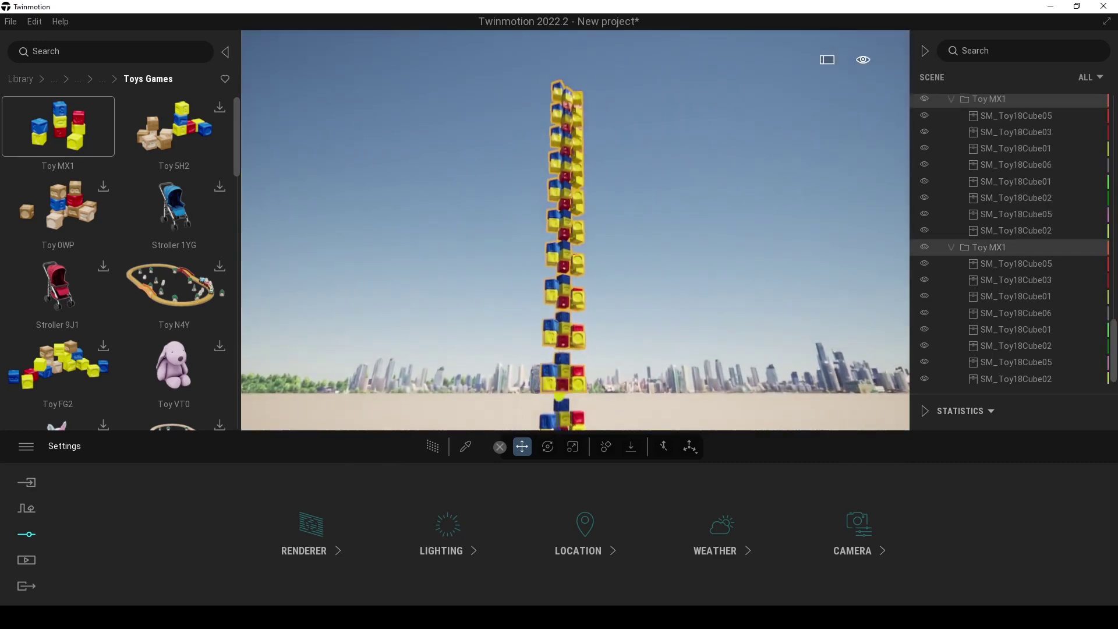
# Select all the individual cubes across every Toy MX1 group in the scene graph and turn on Gravity
pyautogui.press('s')
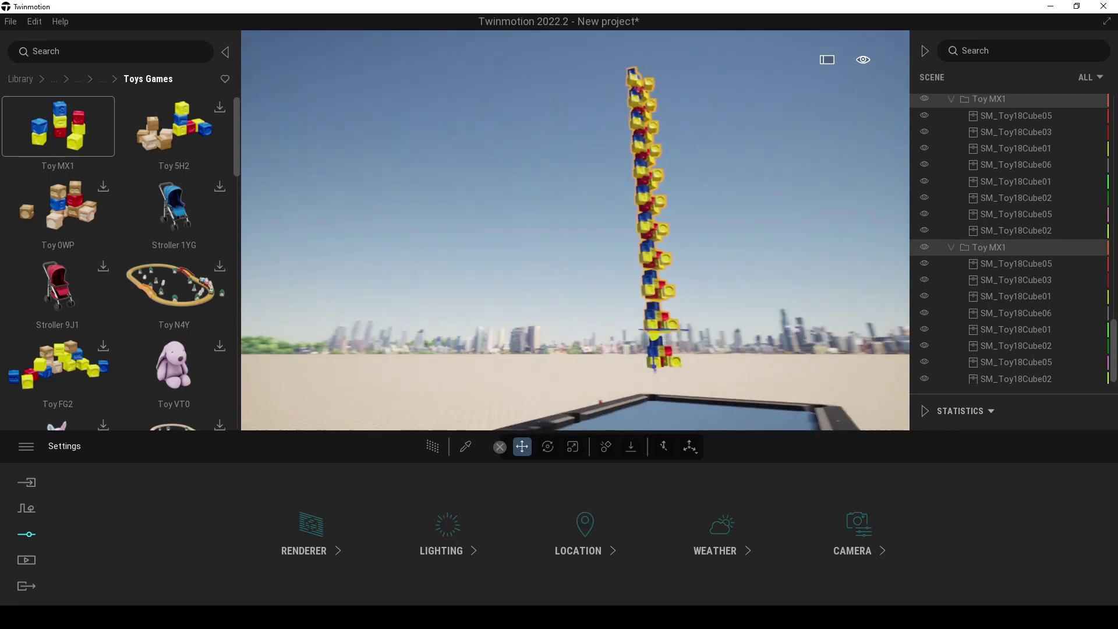
pyautogui.press('w')
pyautogui.press('d')
pyautogui.scroll(-1, 1032, 347)
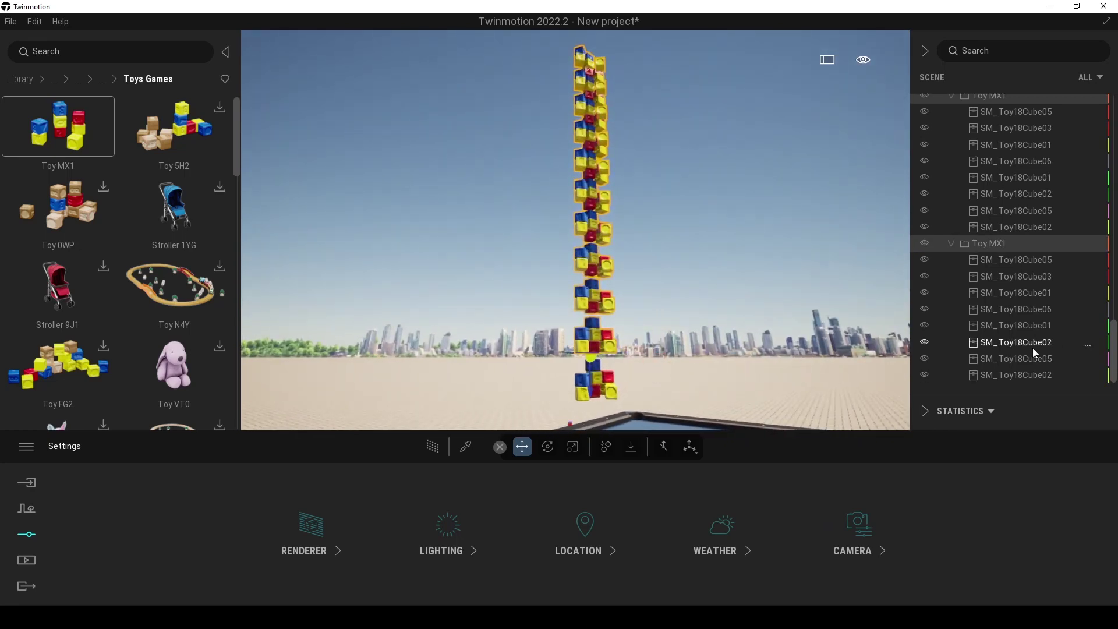
pyautogui.click(1004, 375)
pyautogui.scroll(-2, 1007, 349)
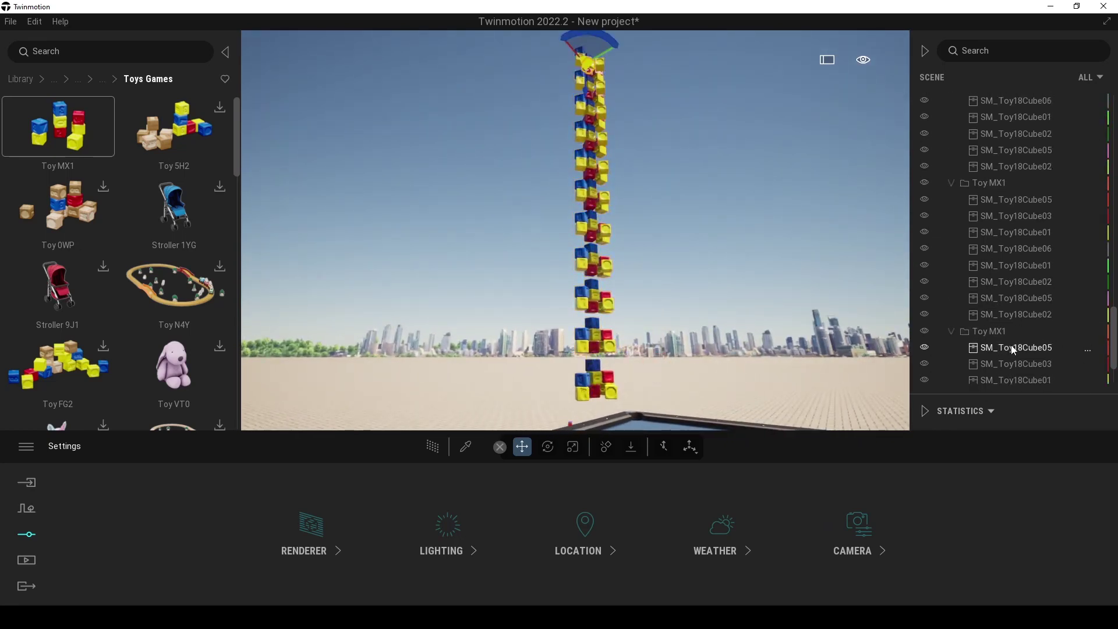
pyautogui.scroll(1, 1011, 347)
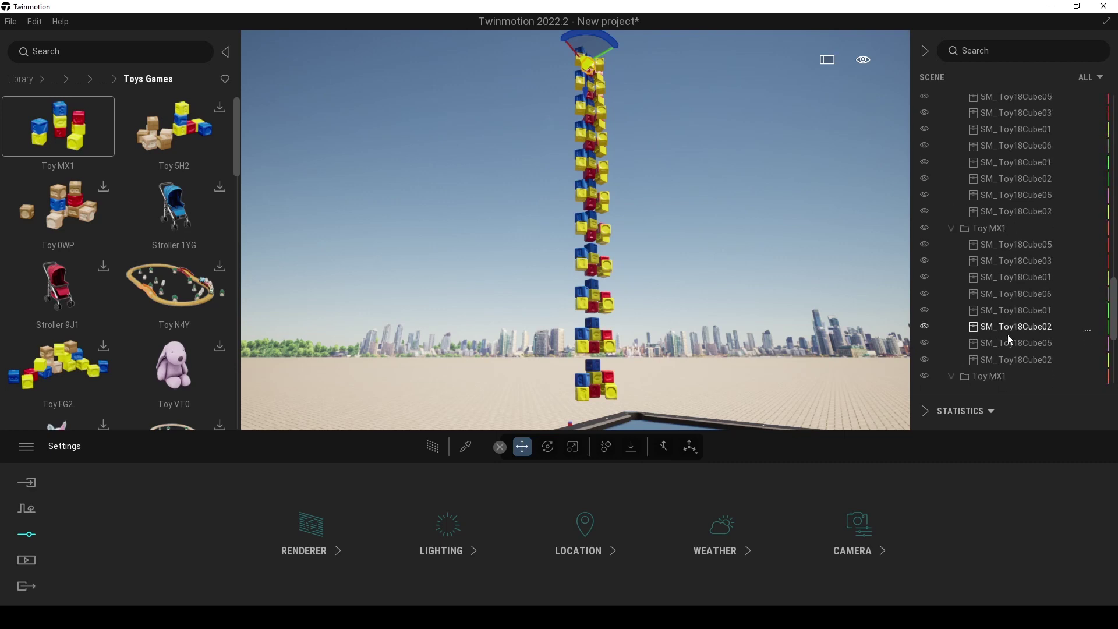
pyautogui.scroll(-1, 1007, 334)
pyautogui.scroll(-2, 999, 314)
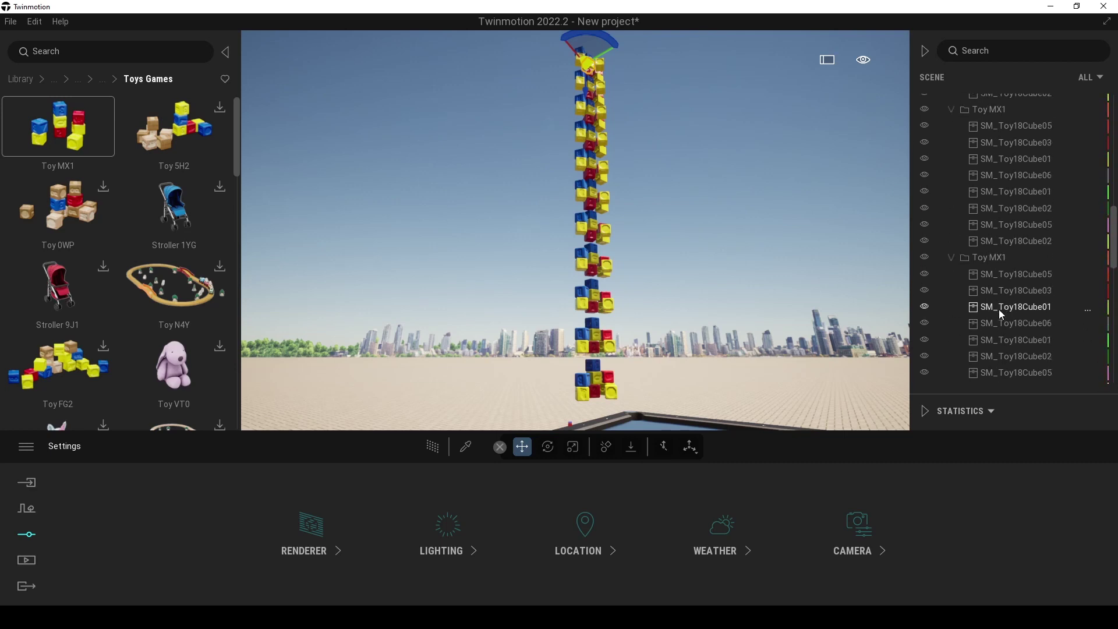
pyautogui.scroll(4, 999, 298)
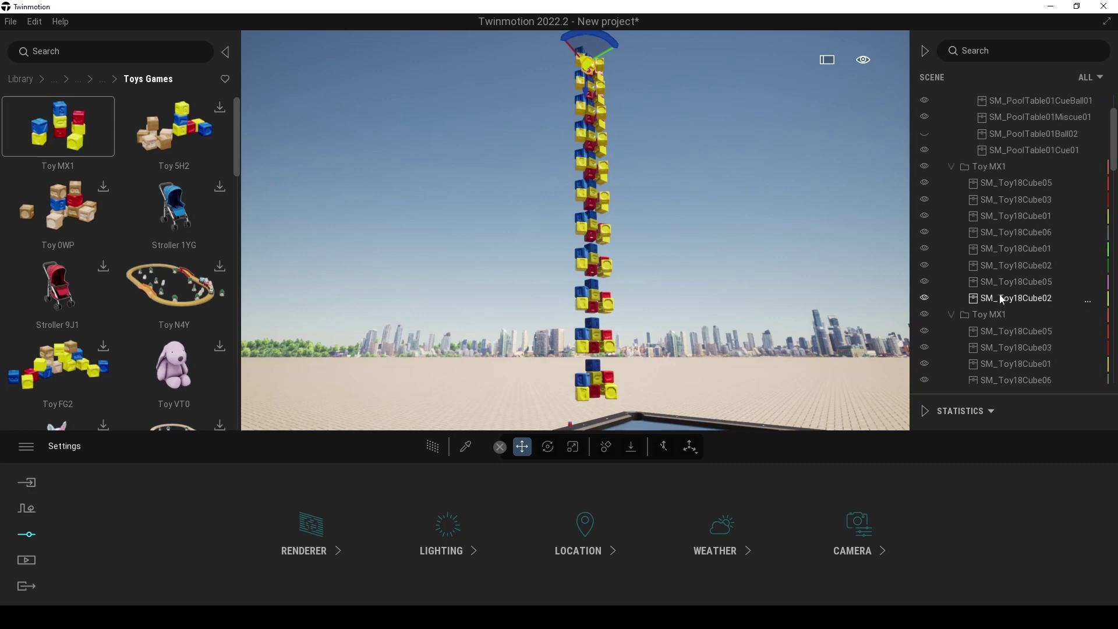
pyautogui.click(997, 267)
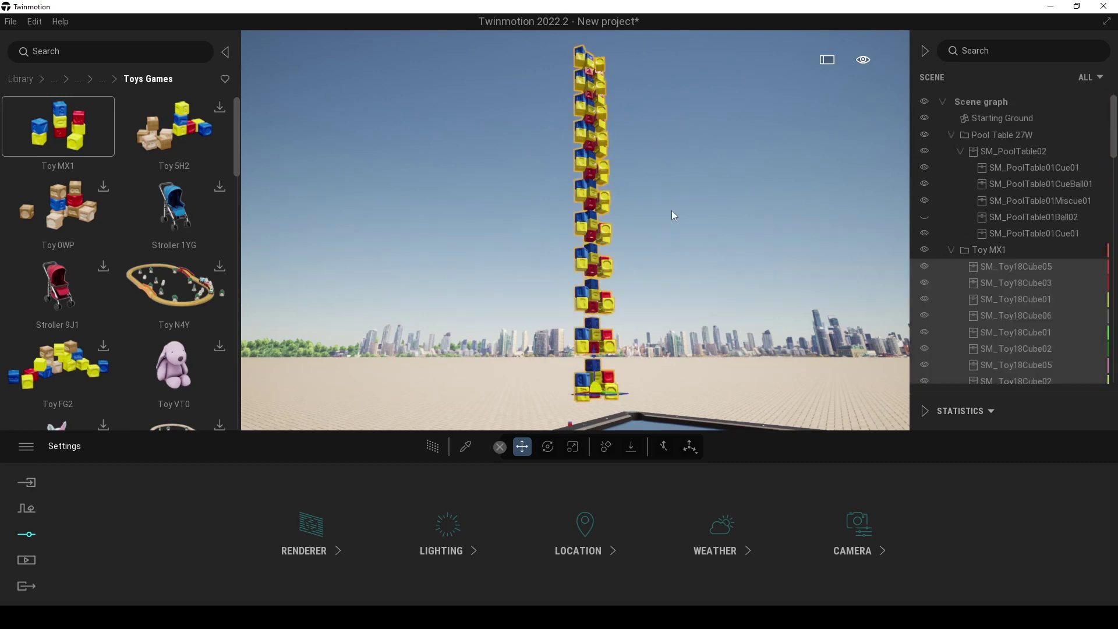
pyautogui.click(631, 447)
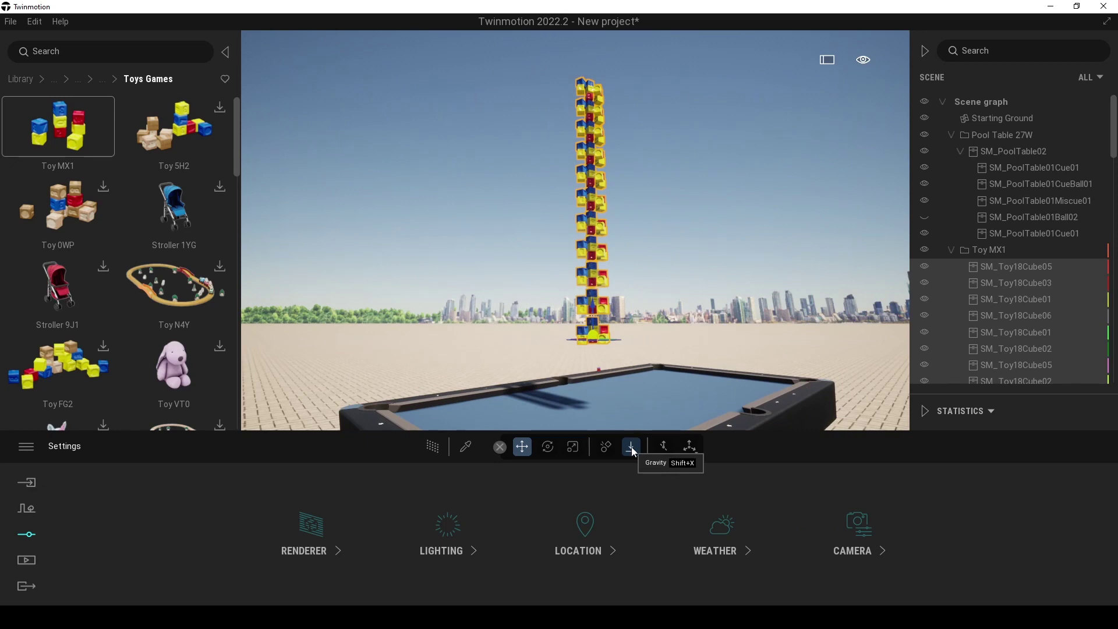
# Drop all the stacked toy cubes onto the pool table with Gravity, ending with nothing selected
pyautogui.click(632, 448)
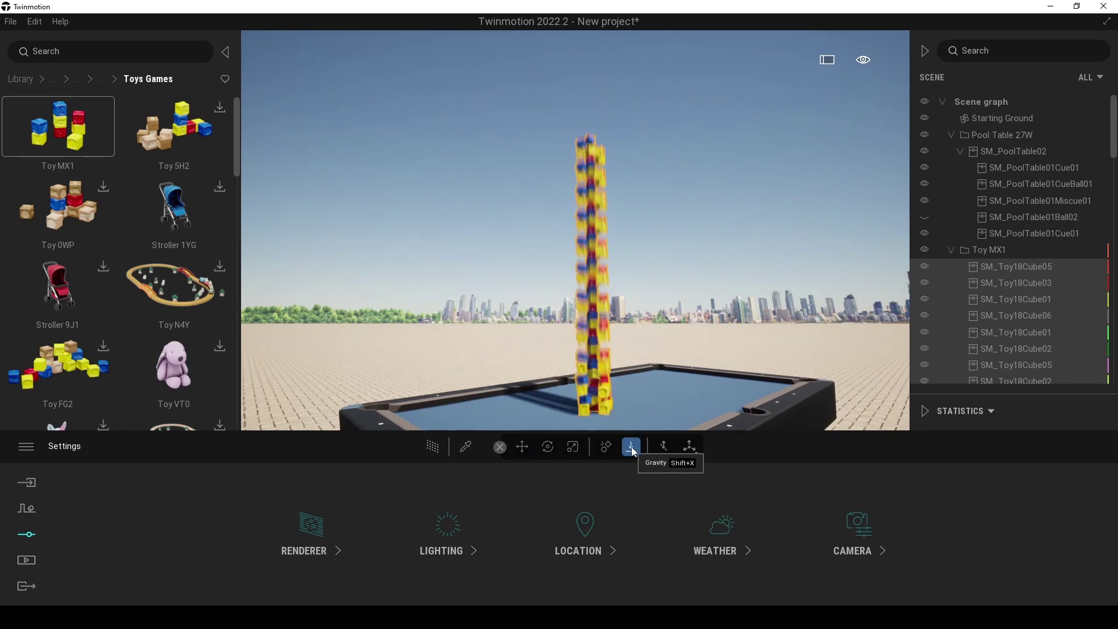
pyautogui.click(760, 173)
# Examine the scattered cubes on the pool table from several sides and up close
pyautogui.press('w')
pyautogui.moveTo(753, 173); pyautogui.dragTo(780, 218, button='right')
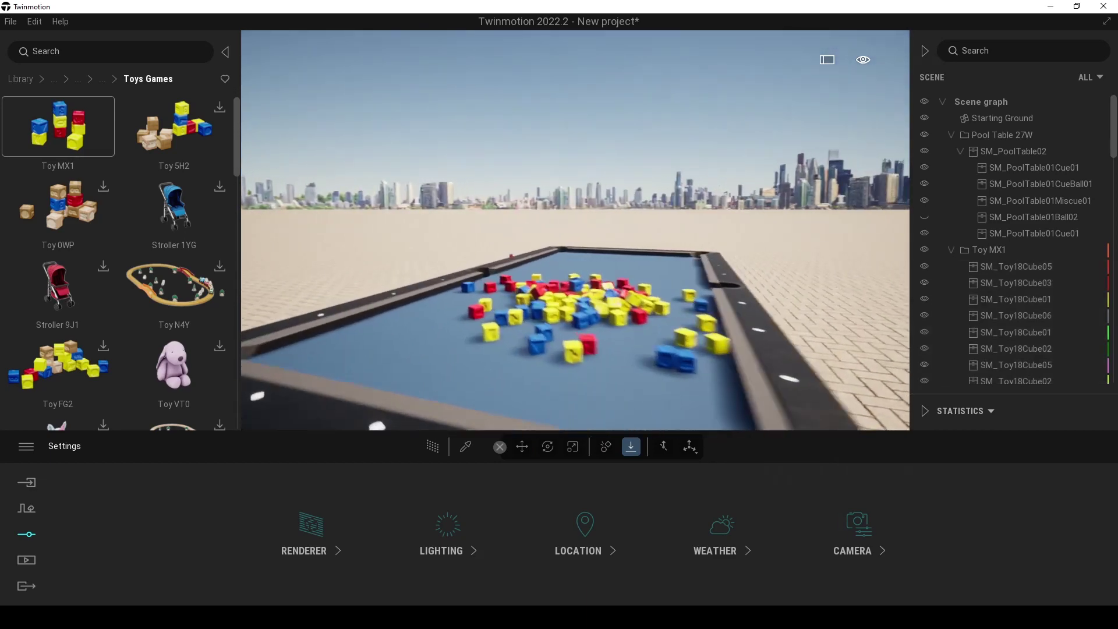
pyautogui.press('a')
pyautogui.moveTo(575, 105); pyautogui.dragTo(734, 122, button='right')
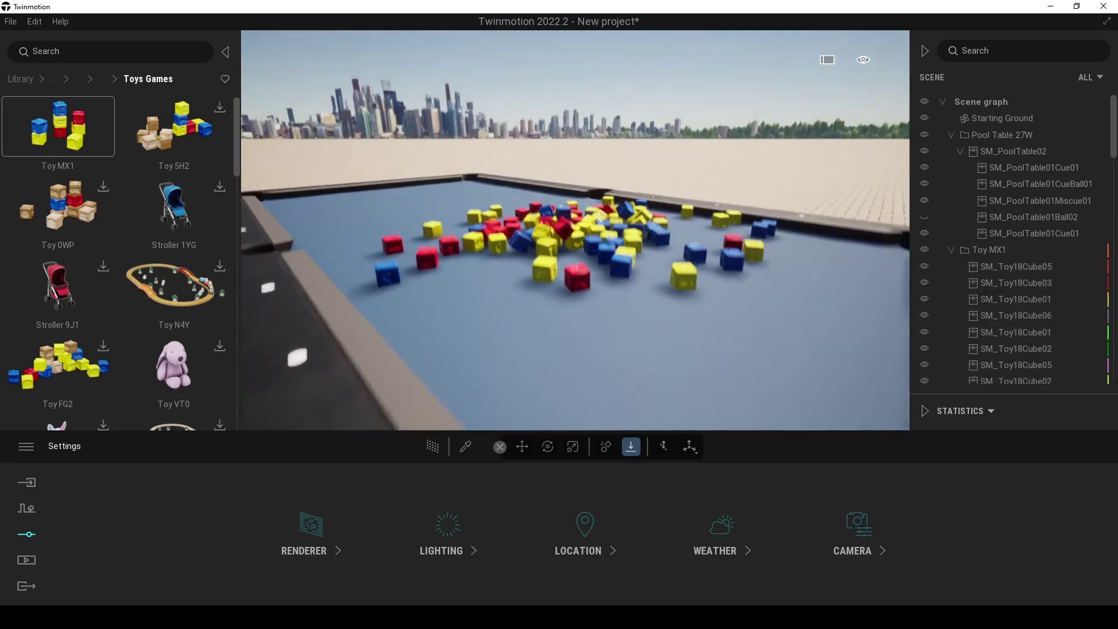
pyautogui.press('e')
pyautogui.moveTo(670, 135); pyautogui.dragTo(626, 128, button='right')
pyautogui.press('w')
pyautogui.press('s')
pyautogui.press('q')
pyautogui.press('q')
pyautogui.press('s')
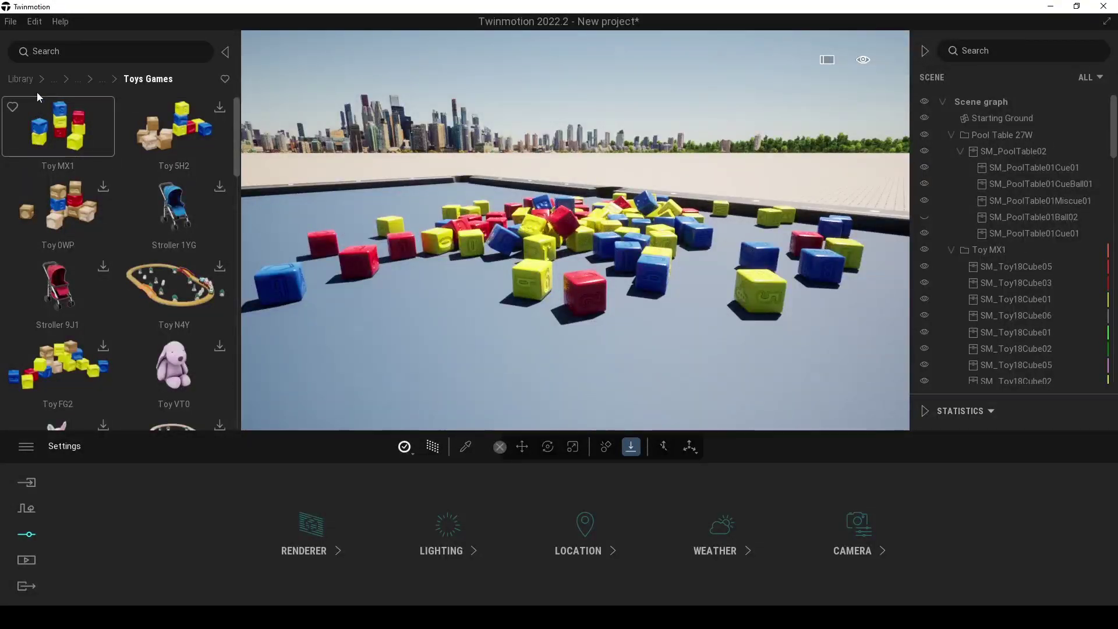
# Apply the Lebombo indoor HDRI environment from the library to the scene
pyautogui.click(19, 80)
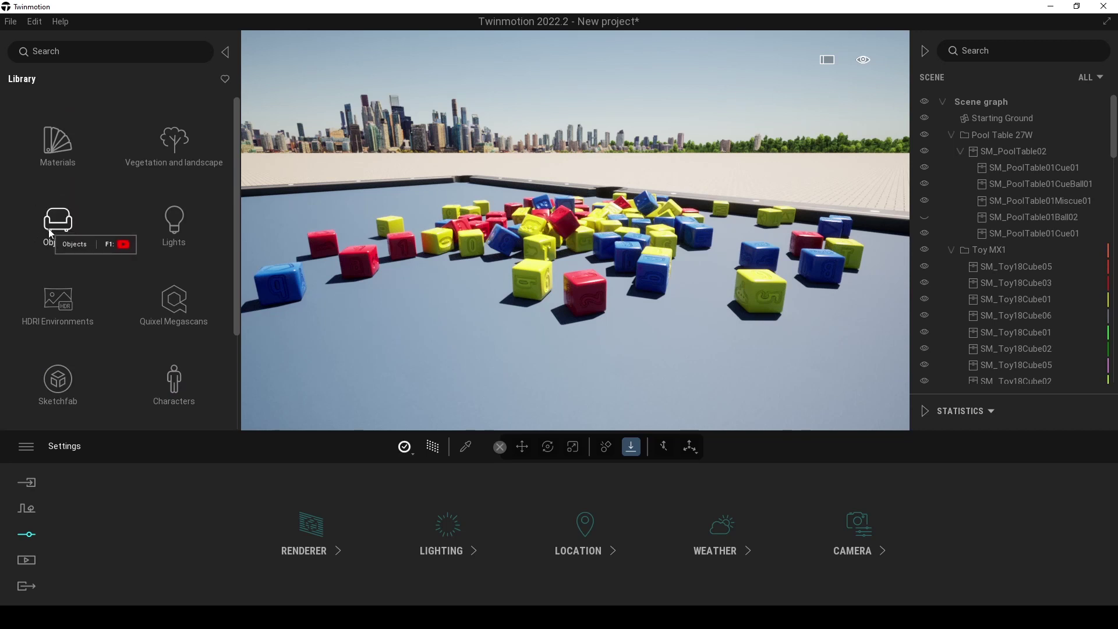
pyautogui.click(54, 297)
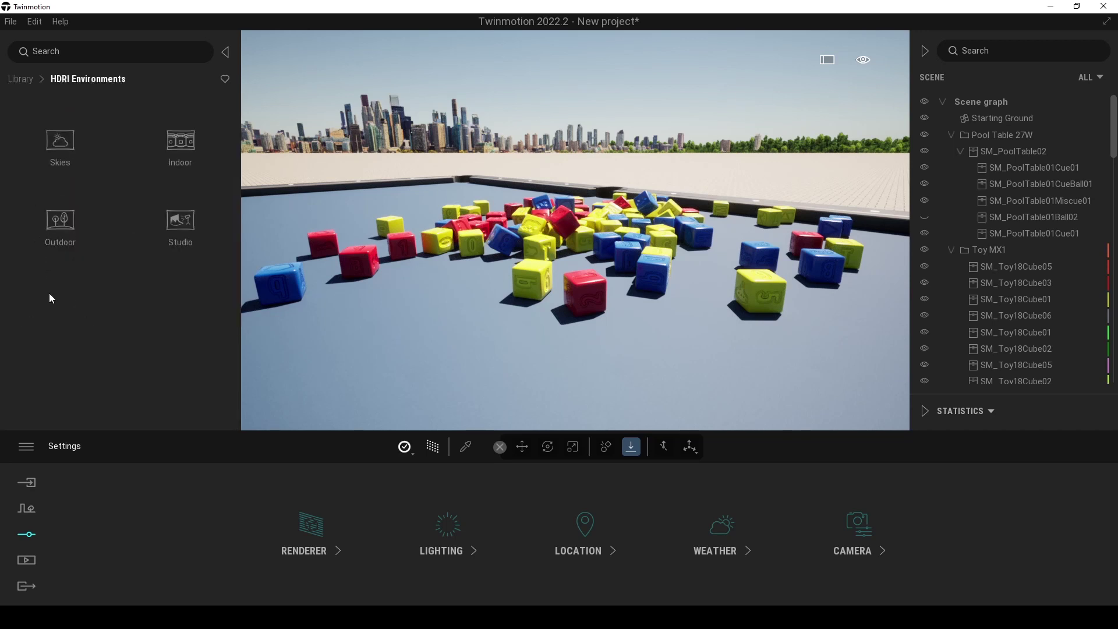
pyautogui.click(174, 166)
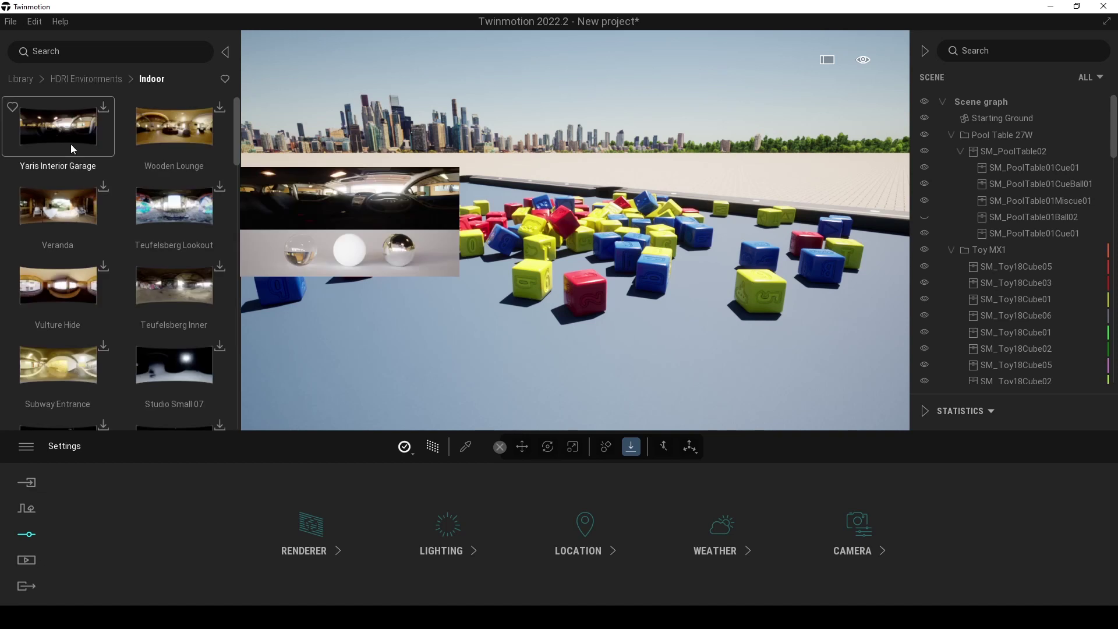
pyautogui.moveTo(236, 109); pyautogui.dragTo(229, 241)
pyautogui.moveTo(49, 289)
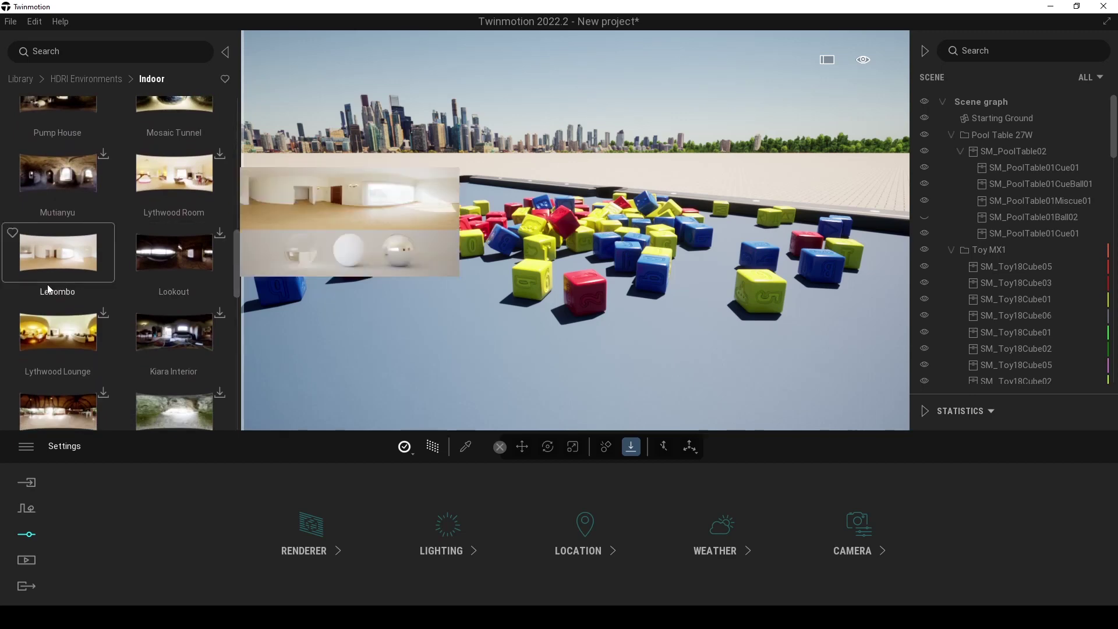
pyautogui.moveTo(41, 266); pyautogui.dragTo(368, 149)
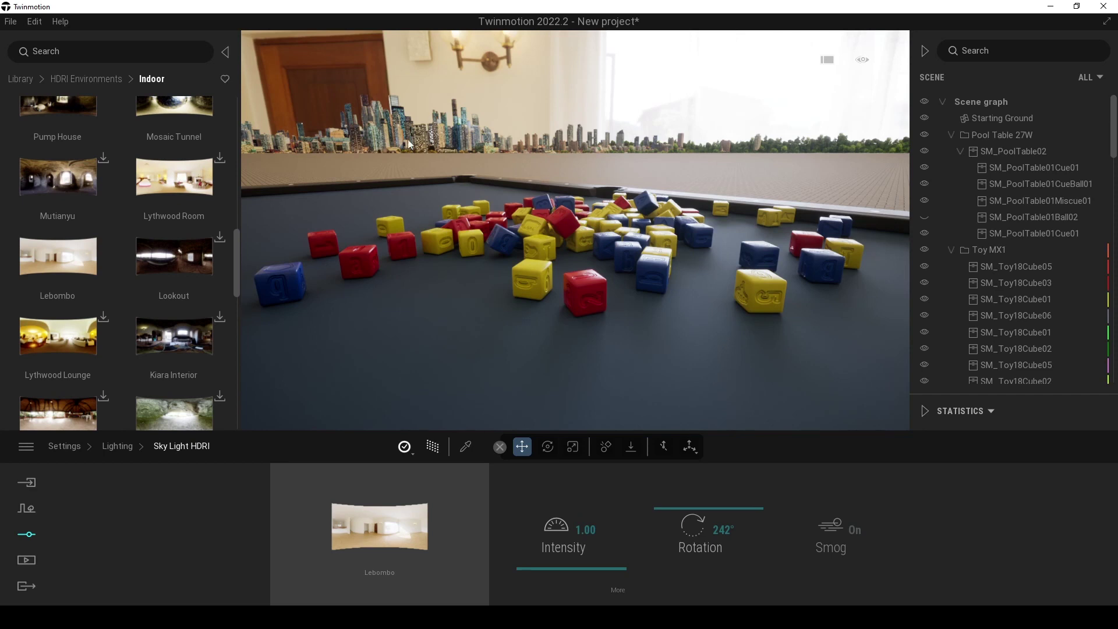
pyautogui.click(29, 510)
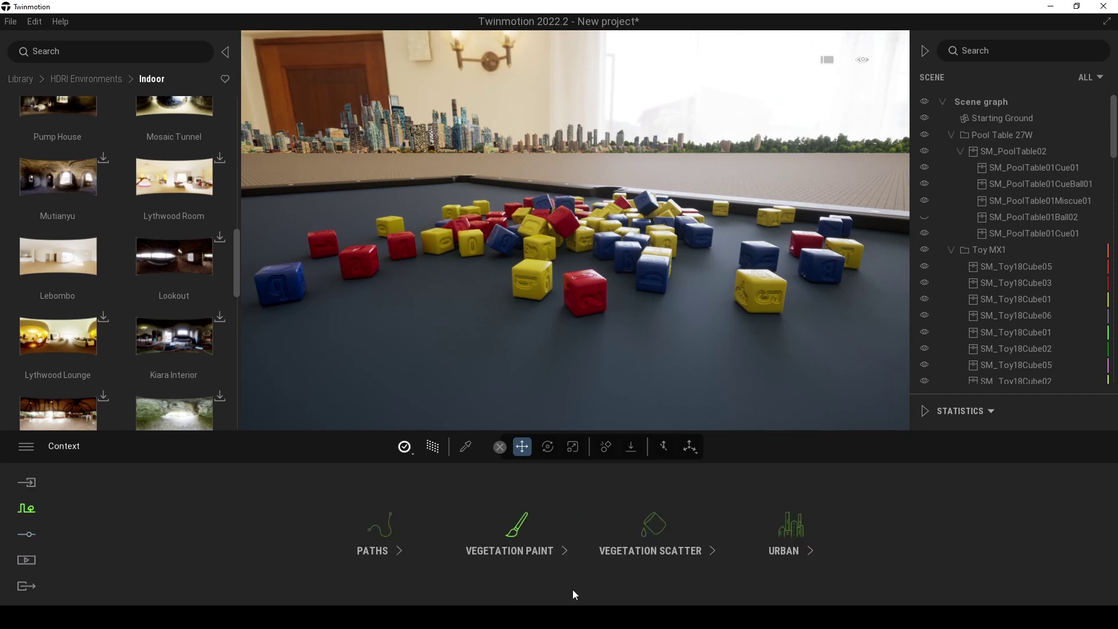
pyautogui.click(792, 528)
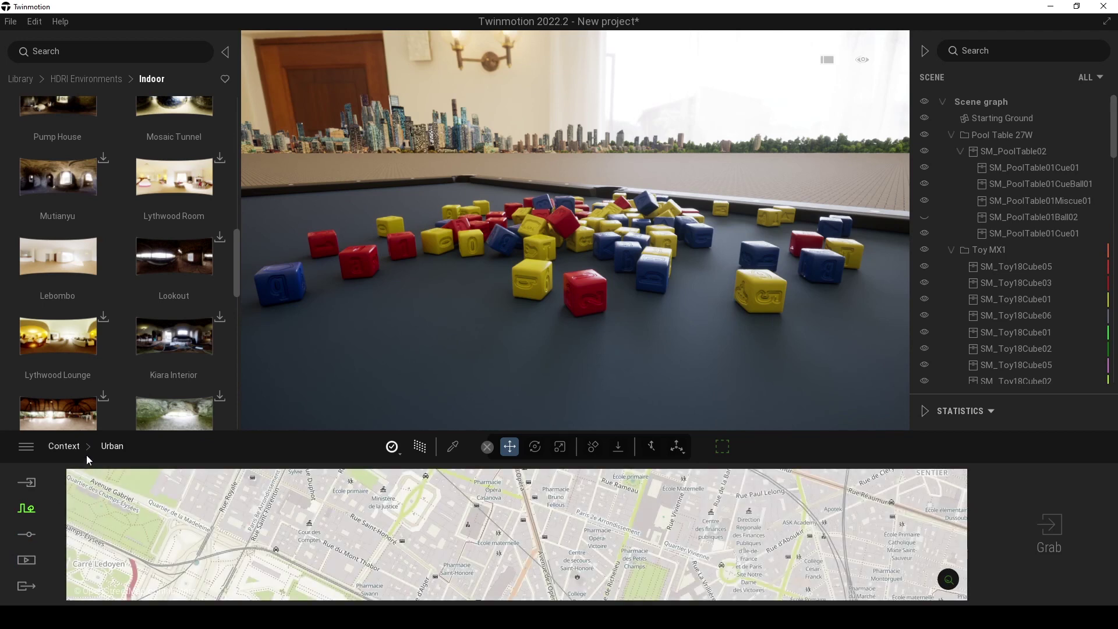
pyautogui.click(76, 447)
# Remove the city skyline by setting the location's background picture to None
pyautogui.click(26, 535)
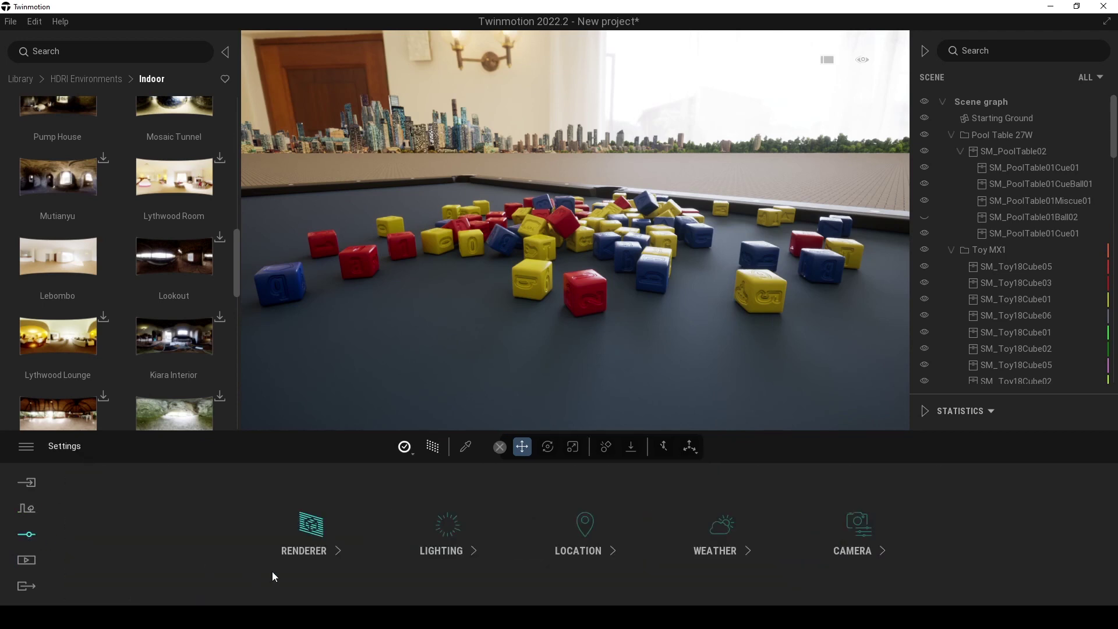
pyautogui.click(582, 533)
pyautogui.click(1045, 540)
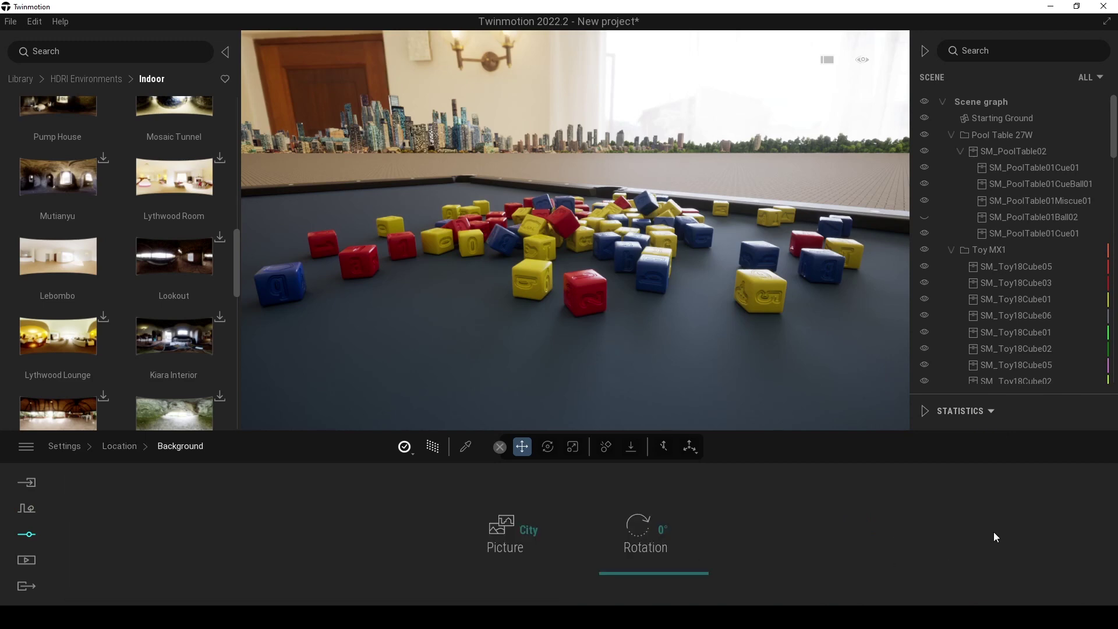
pyautogui.click(511, 538)
pyautogui.click(355, 284)
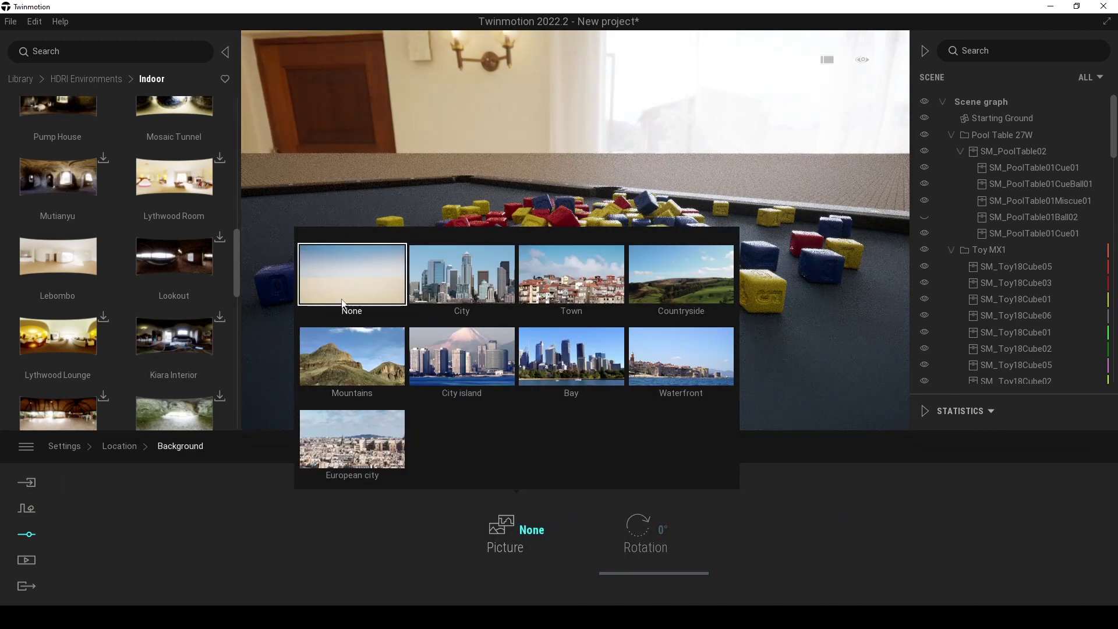
# Hide the Starting Ground with the path tracer off, and turn path-traced rendering back on
pyautogui.moveTo(717, 134); pyautogui.dragTo(717, 126, button='right')
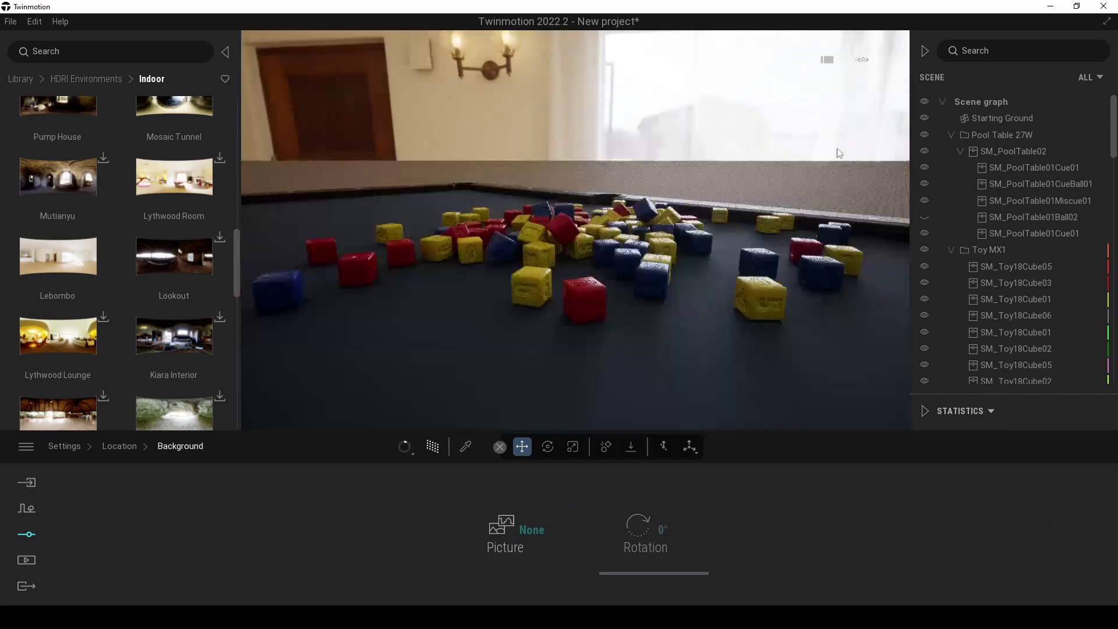
pyautogui.press('r')
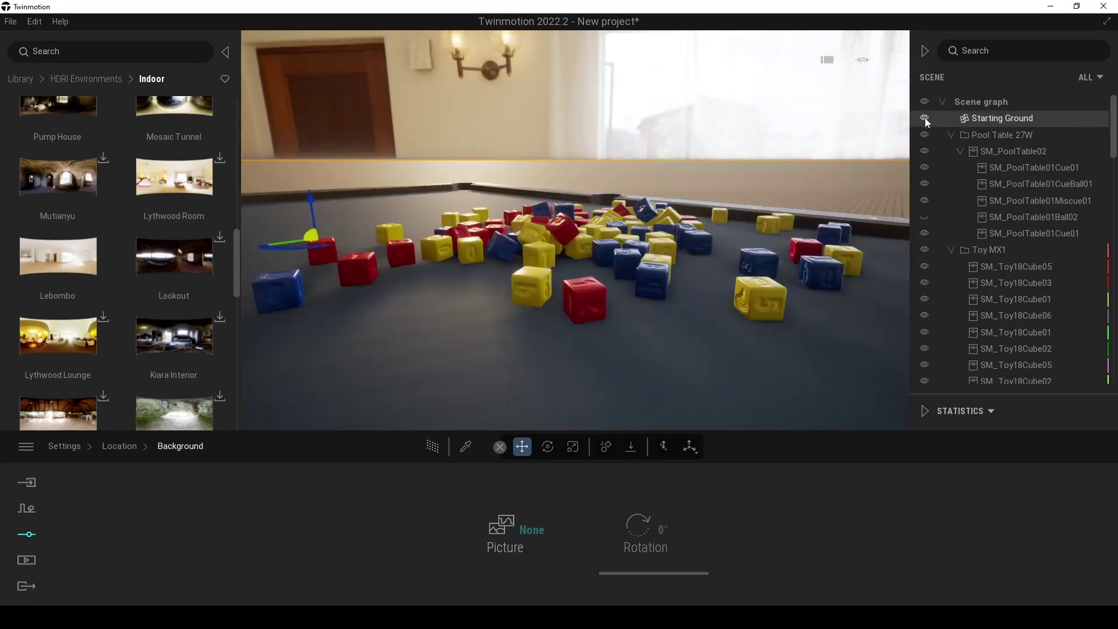
pyautogui.click(924, 117)
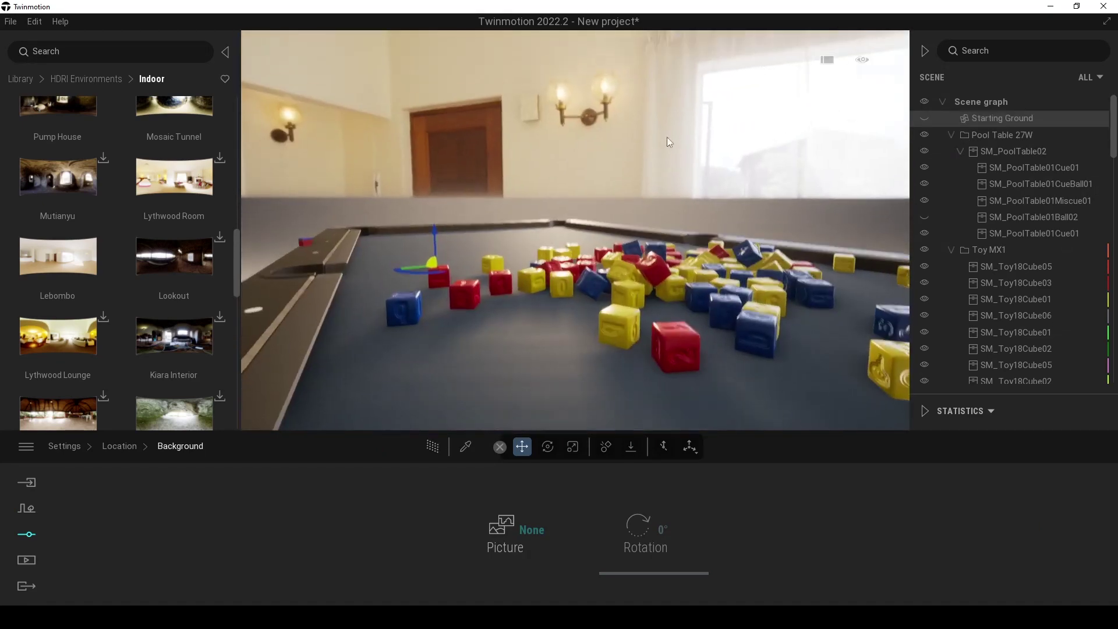
pyautogui.press('r')
pyautogui.moveTo(693, 176); pyautogui.dragTo(417, 155, button='right')
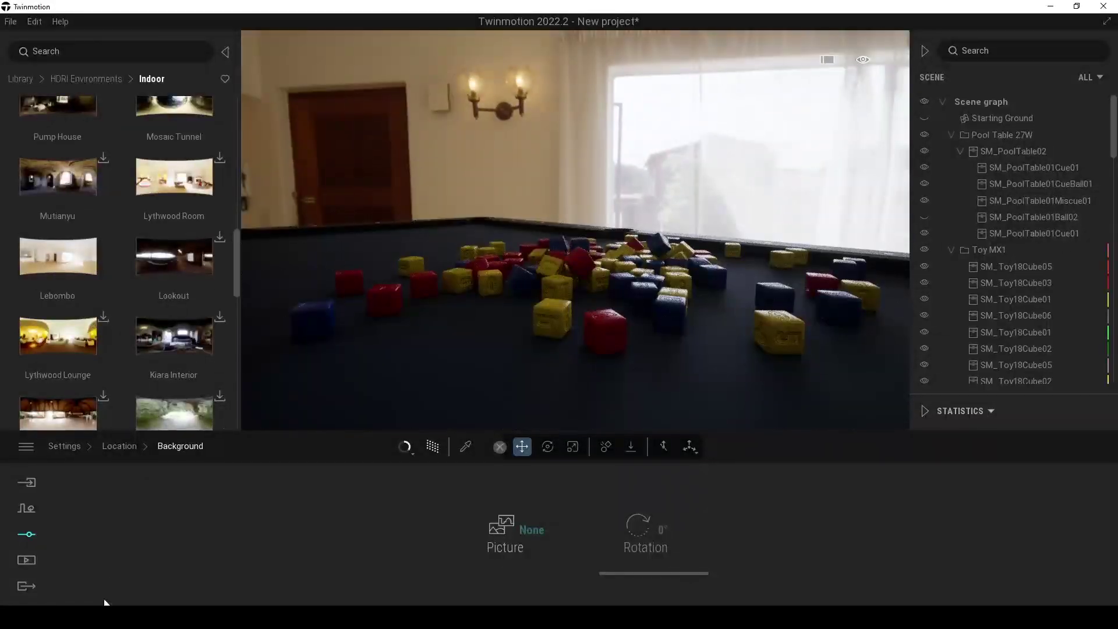
# Switch the lighting environment from Sky Light HDRI to Backdrop HDRI
pyautogui.click(75, 447)
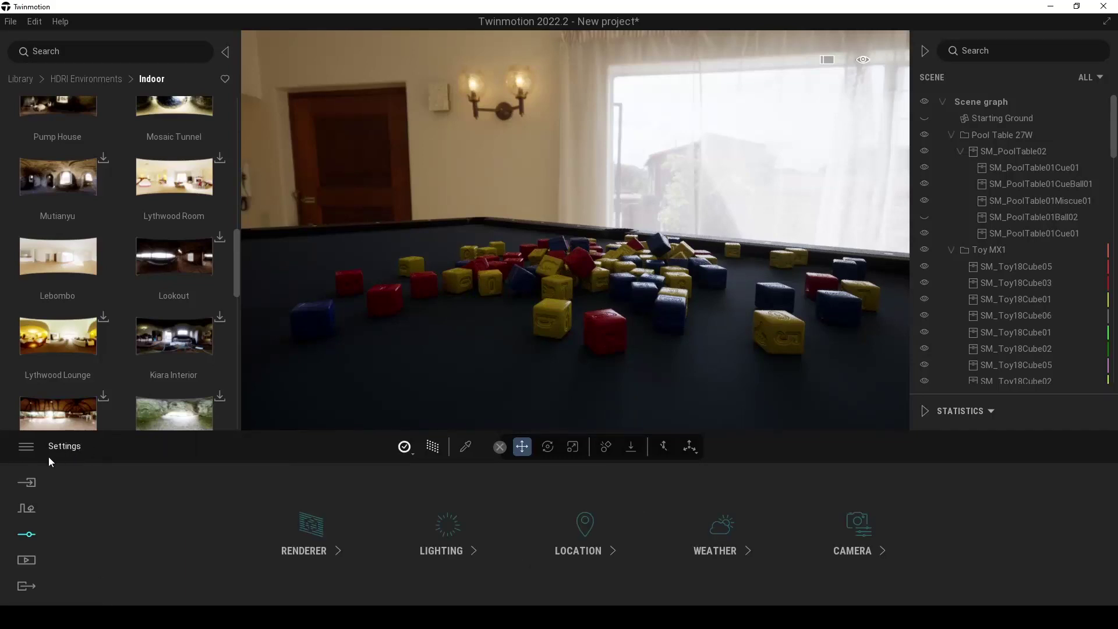
pyautogui.click(436, 536)
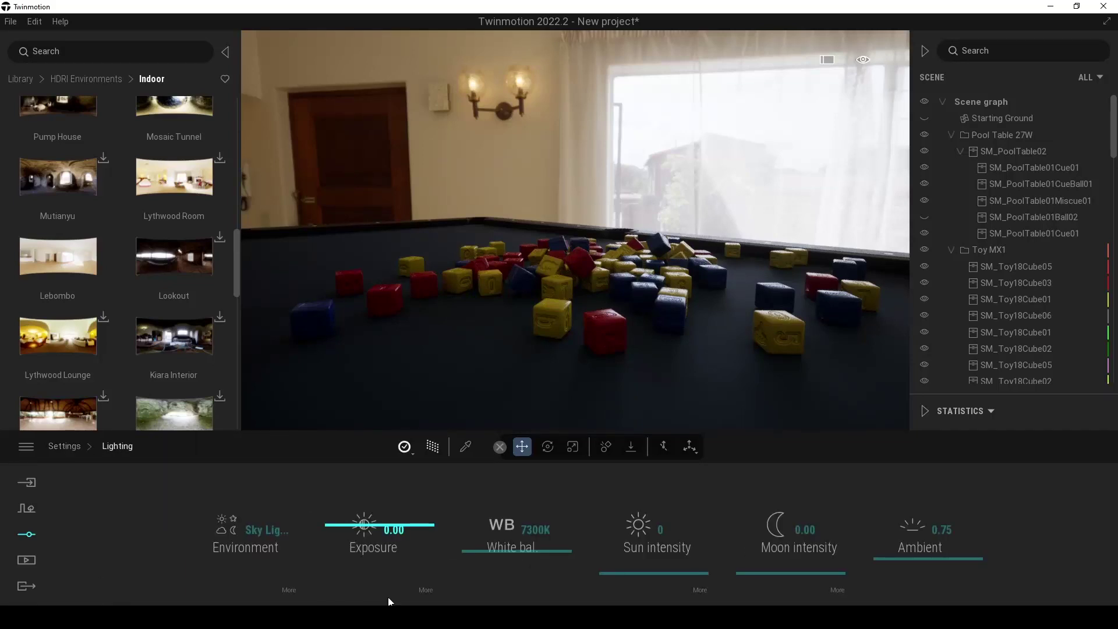
pyautogui.click(239, 547)
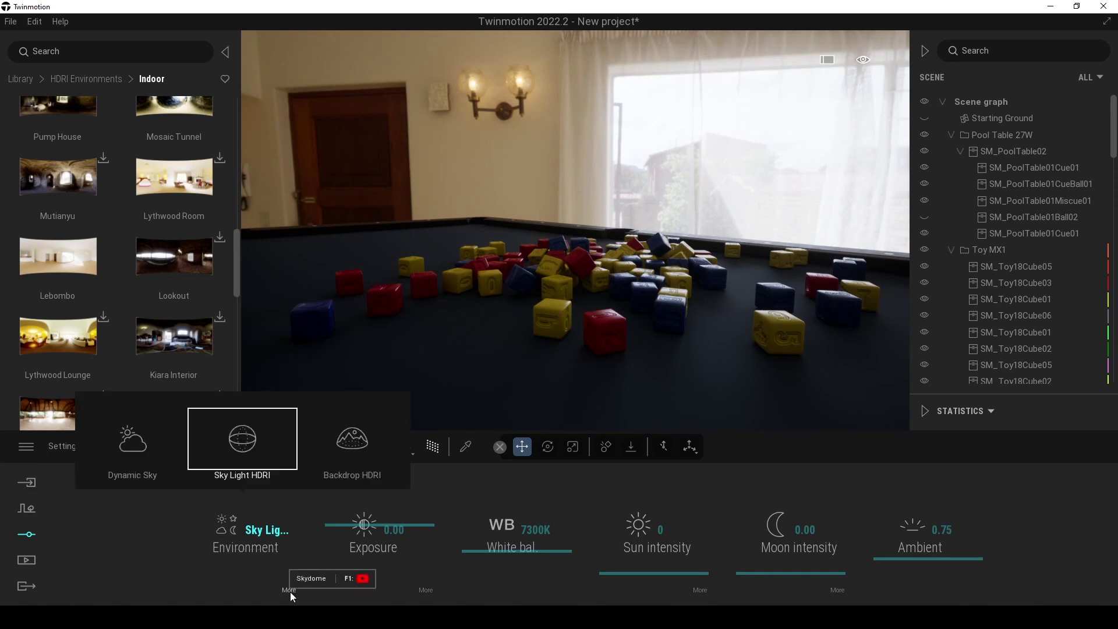
pyautogui.click(219, 525)
pyautogui.click(275, 538)
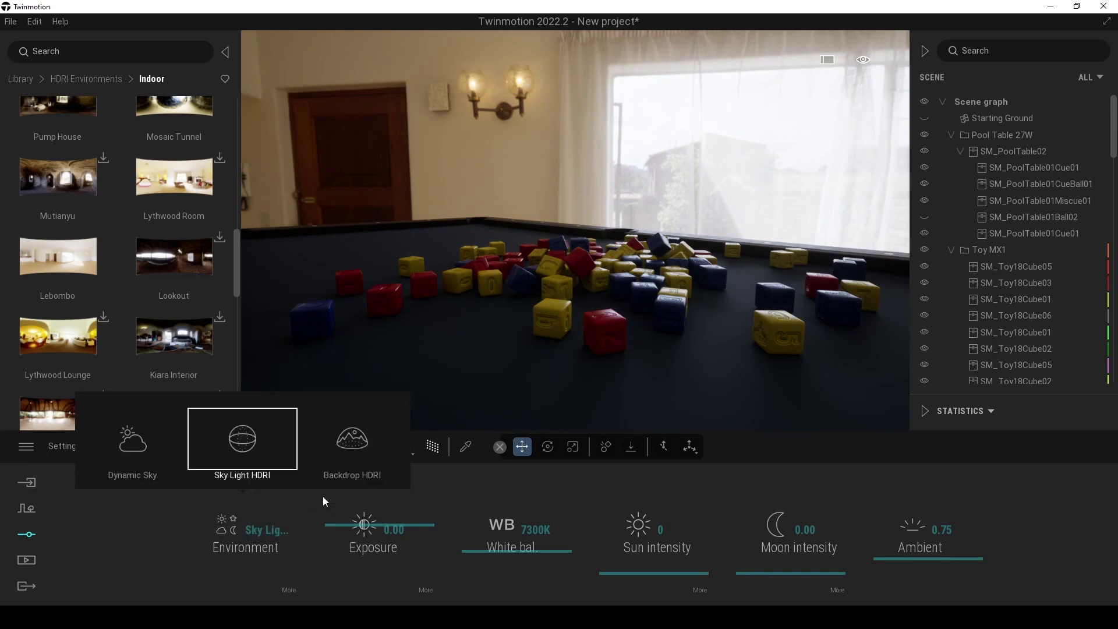
pyautogui.click(357, 444)
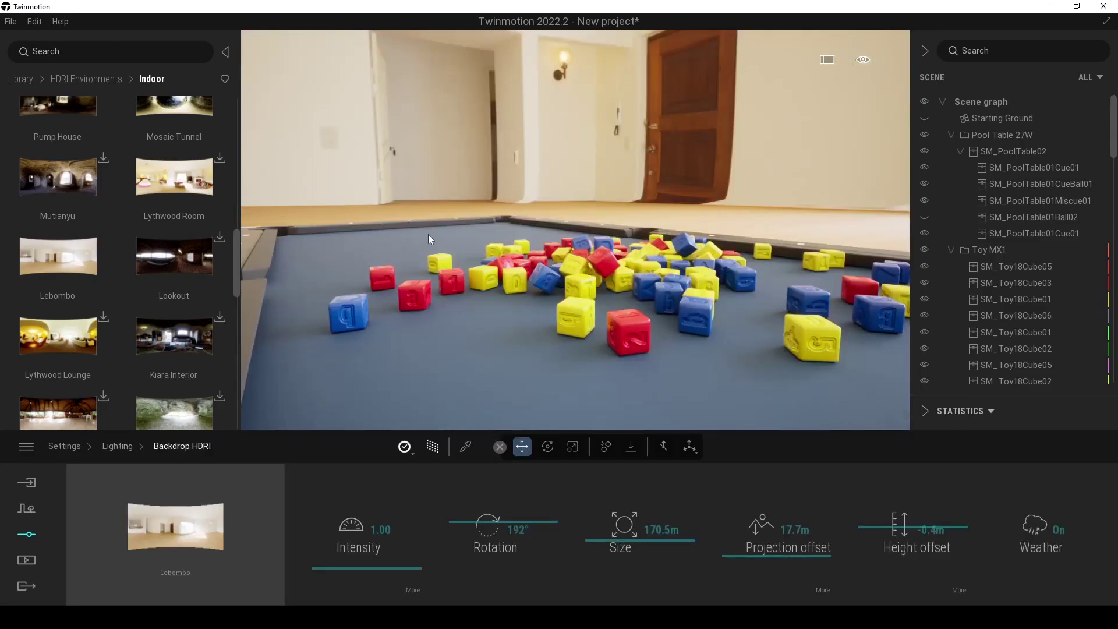
# Fit the Lebombo backdrop around the table: size 79.7 m, projection offset 14.1 m, height offset -3.6 m and intensity 2.45
pyautogui.moveTo(428, 252); pyautogui.dragTo(460, 254, button='right')
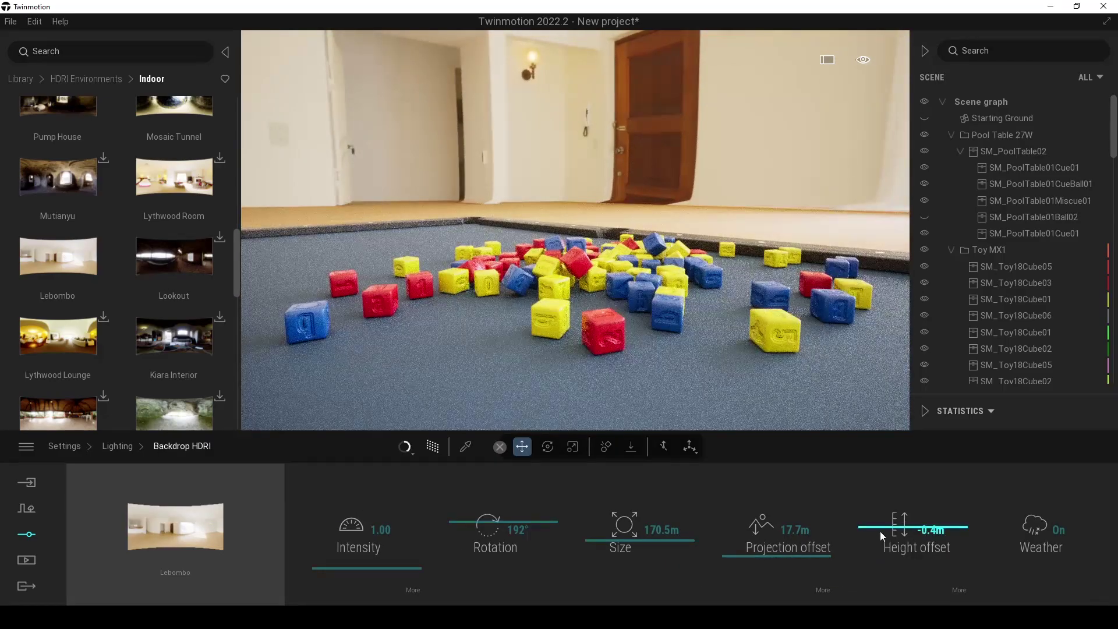
pyautogui.moveTo(882, 535)
pyautogui.mouseDown()
pyautogui.moveTo(877, 569)
pyautogui.moveTo(877, 546)
pyautogui.mouseUp()
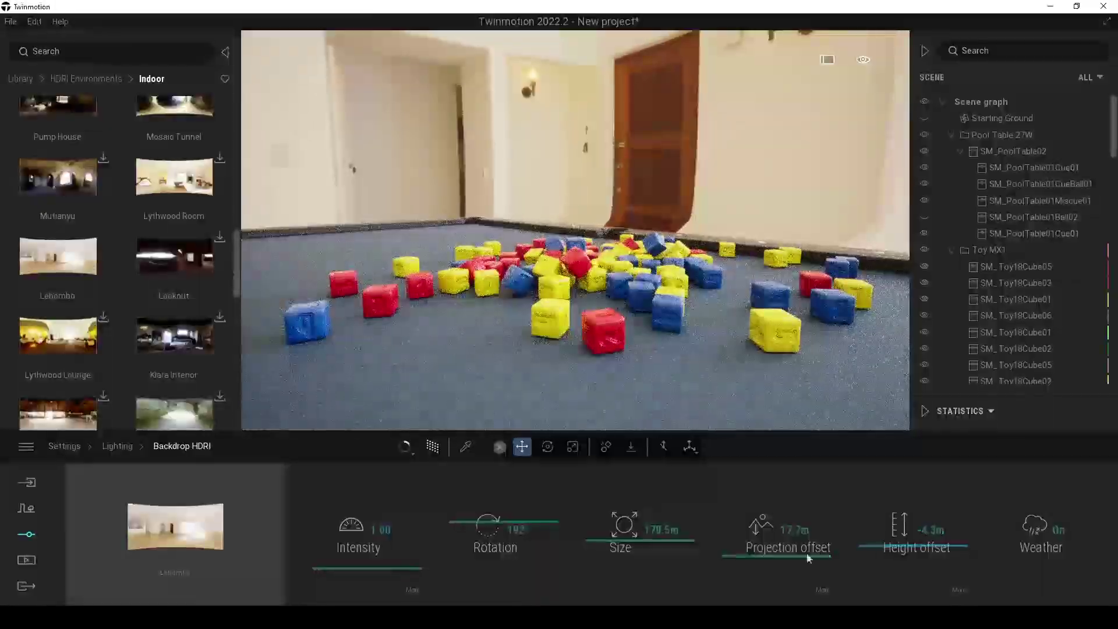
pyautogui.moveTo(780, 562); pyautogui.dragTo(779, 558)
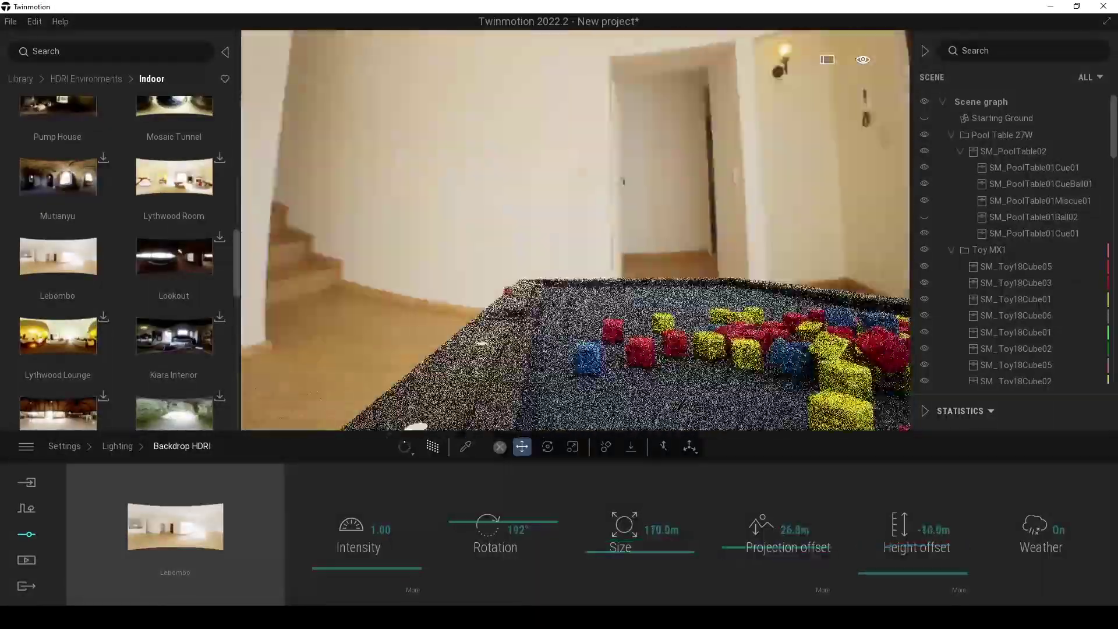
pyautogui.moveTo(575, 230); pyautogui.dragTo(699, 230, button='right')
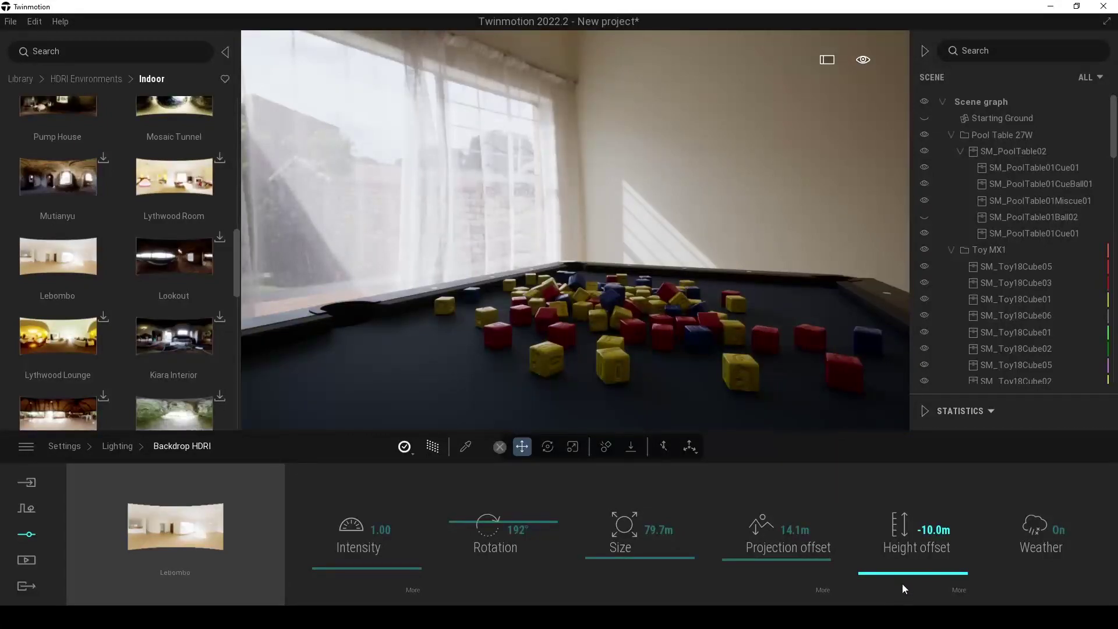
pyautogui.moveTo(903, 589)
pyautogui.mouseDown()
pyautogui.moveTo(893, 529)
pyautogui.moveTo(889, 578)
pyautogui.mouseUp()
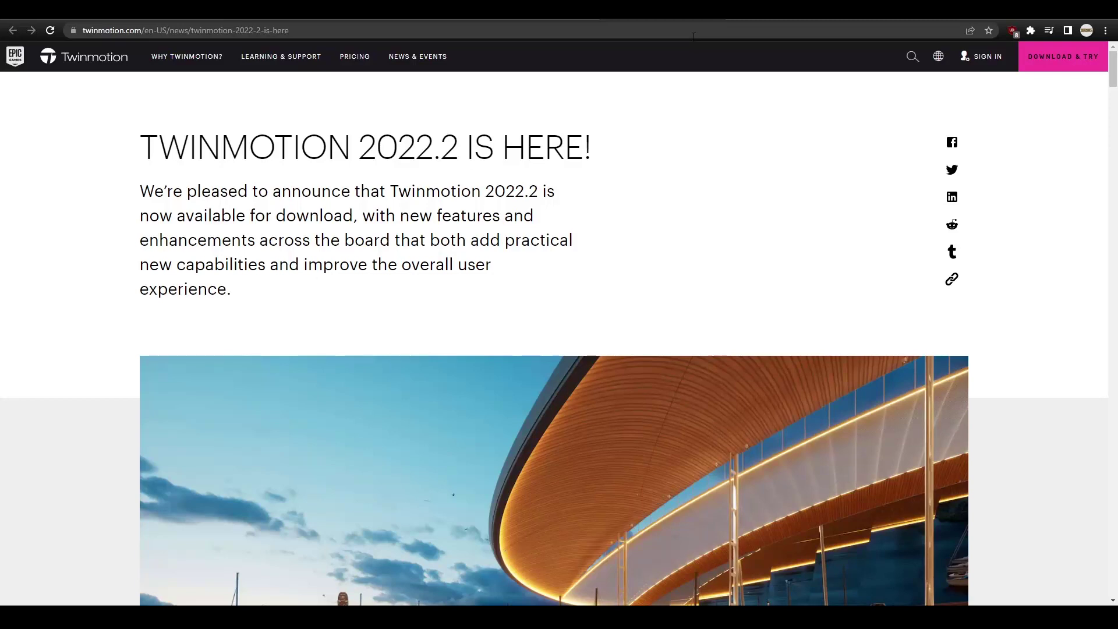
# Review the Twinmotion 2022.2 release article in the browser, covering rendering enhancements, Sketchfab integration and the new asset gallery
pyautogui.moveTo(1113, 64); pyautogui.dragTo(1104, 145)
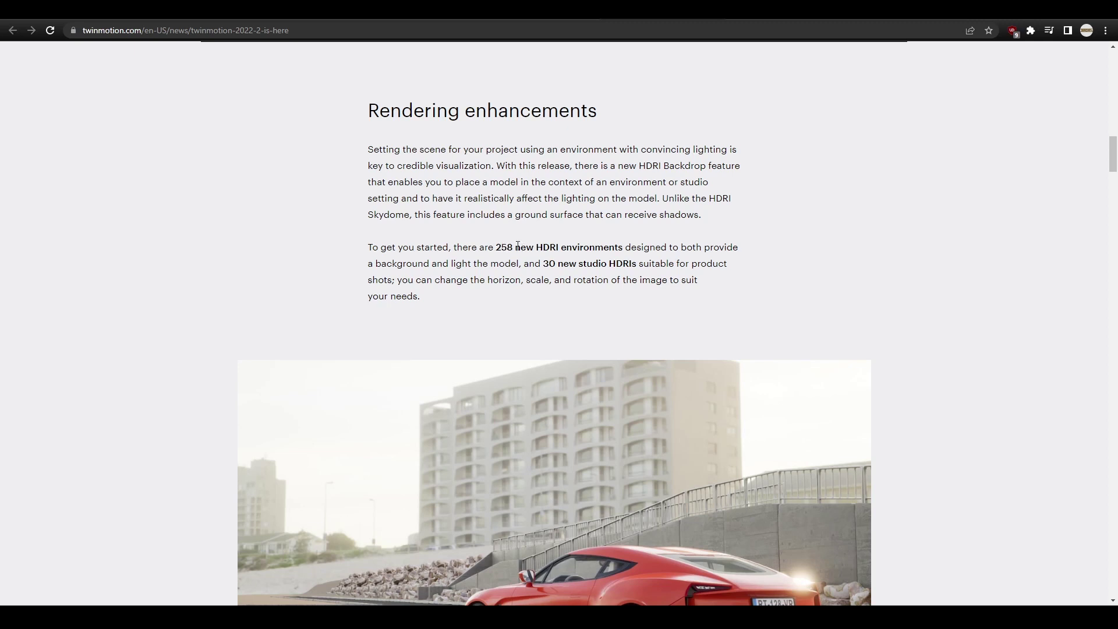
pyautogui.scroll(-1, 517, 247)
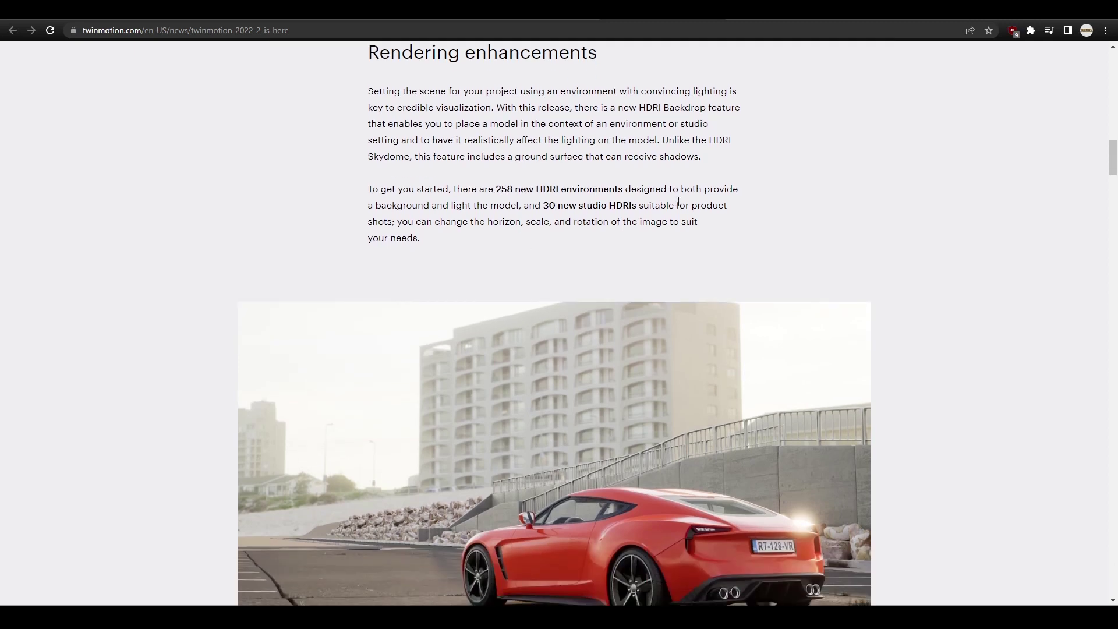
pyautogui.moveTo(1112, 166); pyautogui.dragTo(1109, 211)
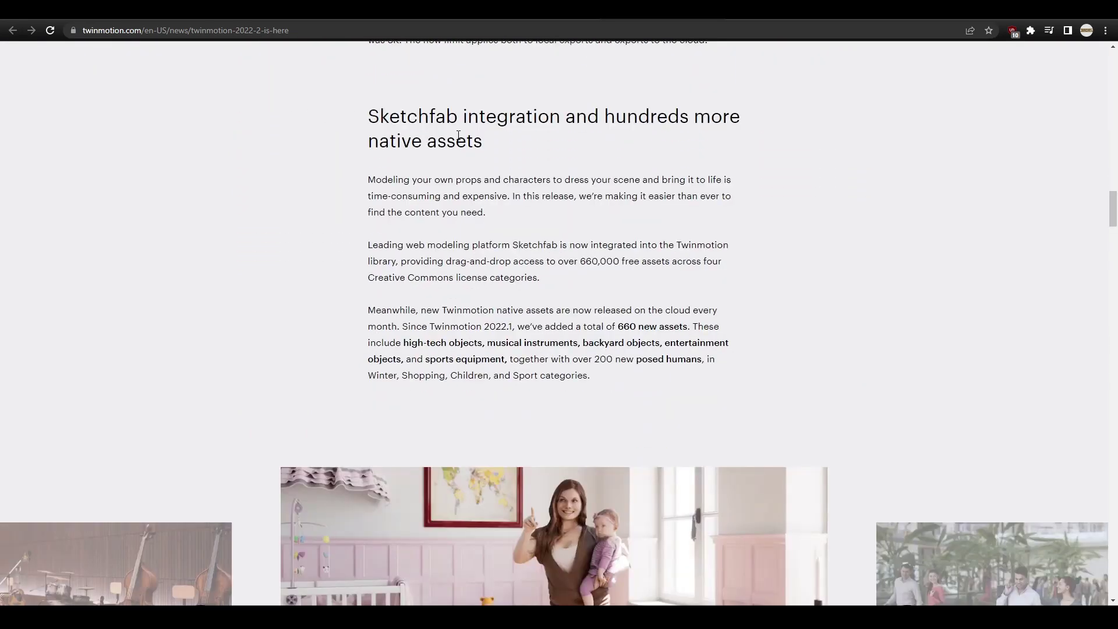
pyautogui.moveTo(1110, 213); pyautogui.dragTo(1110, 231)
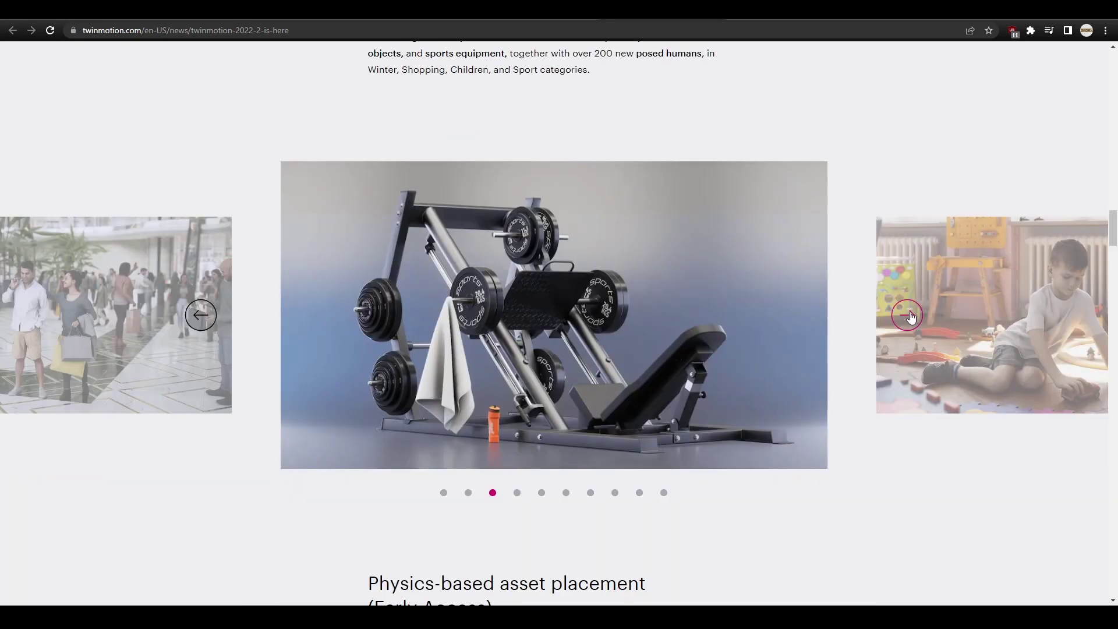
pyautogui.click(914, 316)
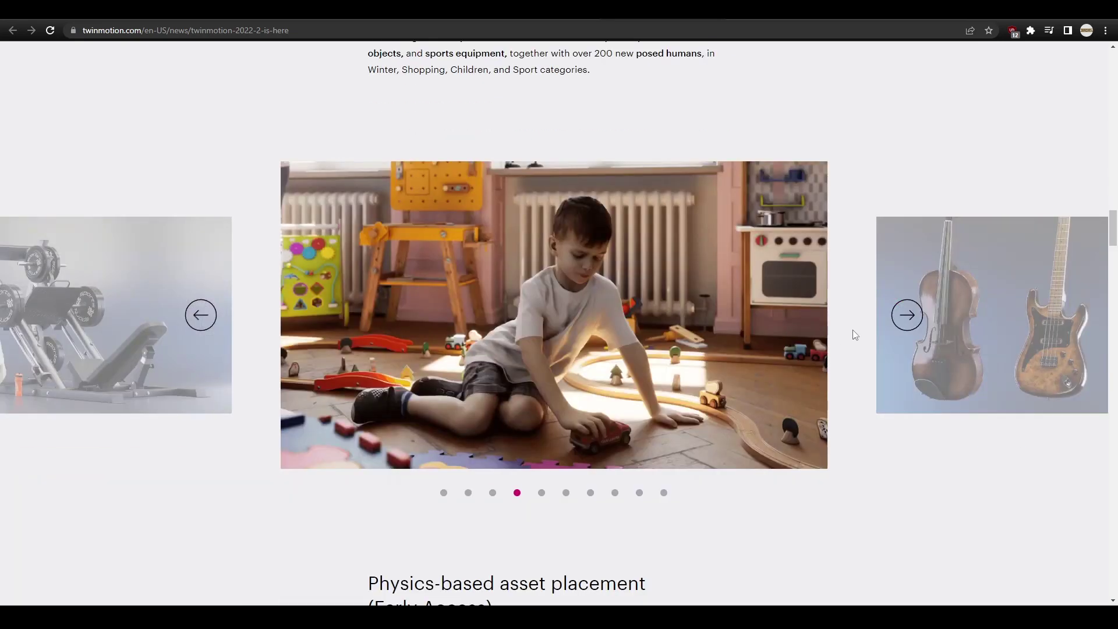
pyautogui.click(200, 315)
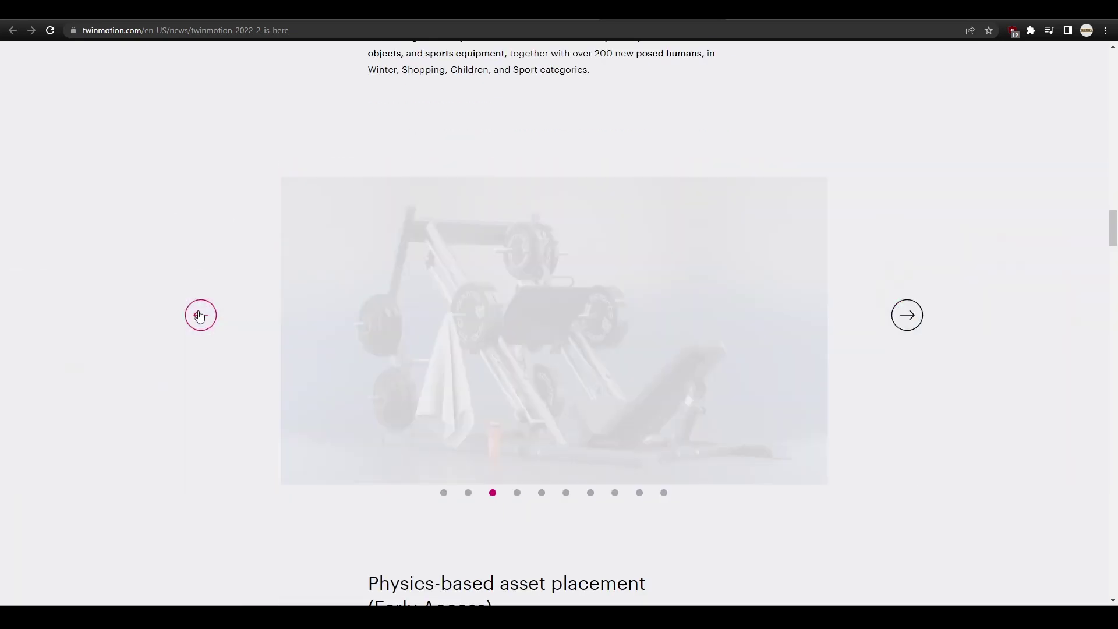
pyautogui.scroll(2, 292, 330)
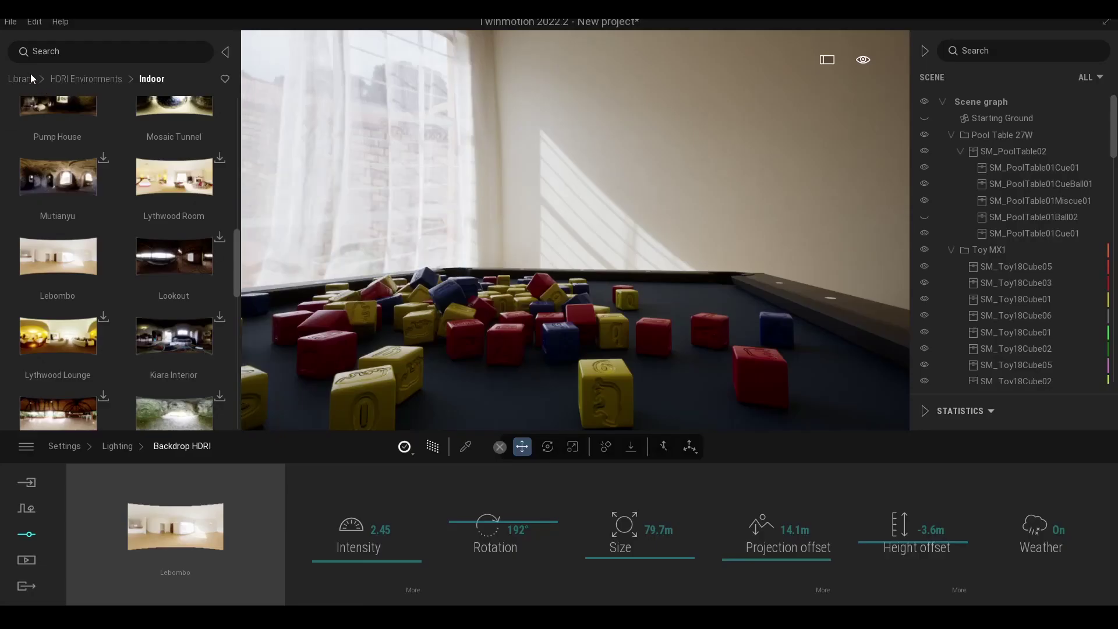
# Browse the Home category of the Objects library to examine its room and furnishing subcategories
pyautogui.click(24, 79)
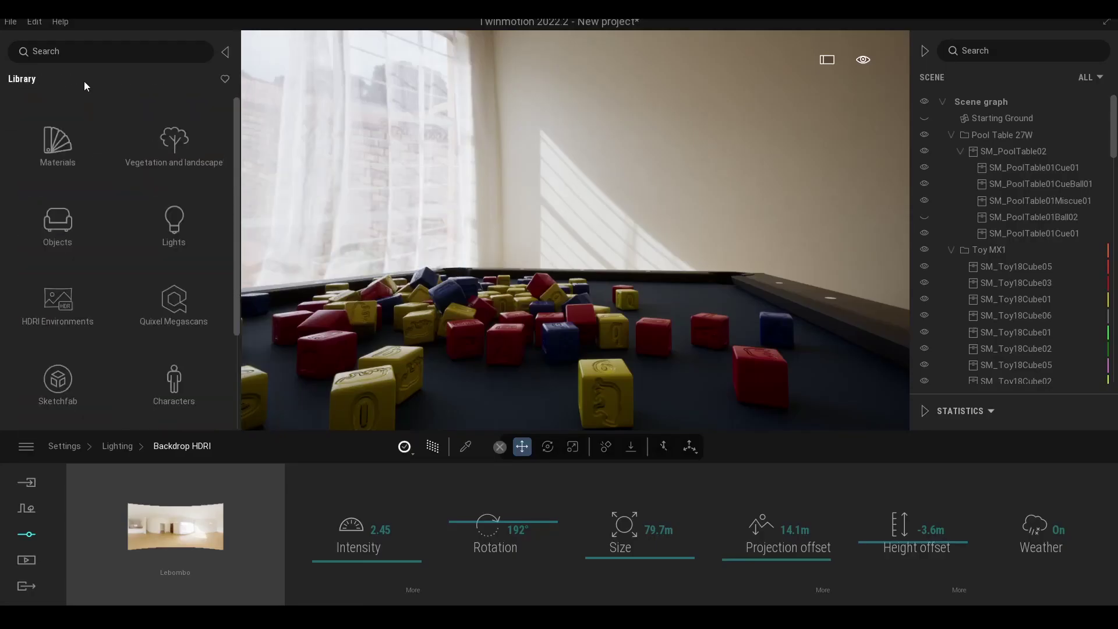
pyautogui.click(58, 230)
pyautogui.click(60, 146)
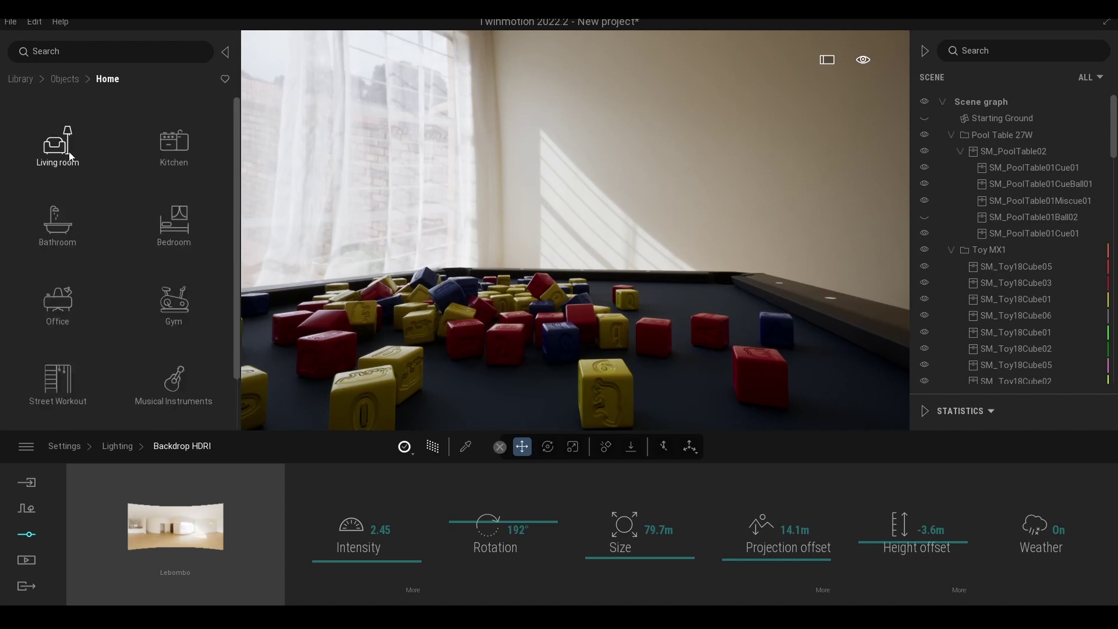
pyautogui.scroll(-2, 90, 229)
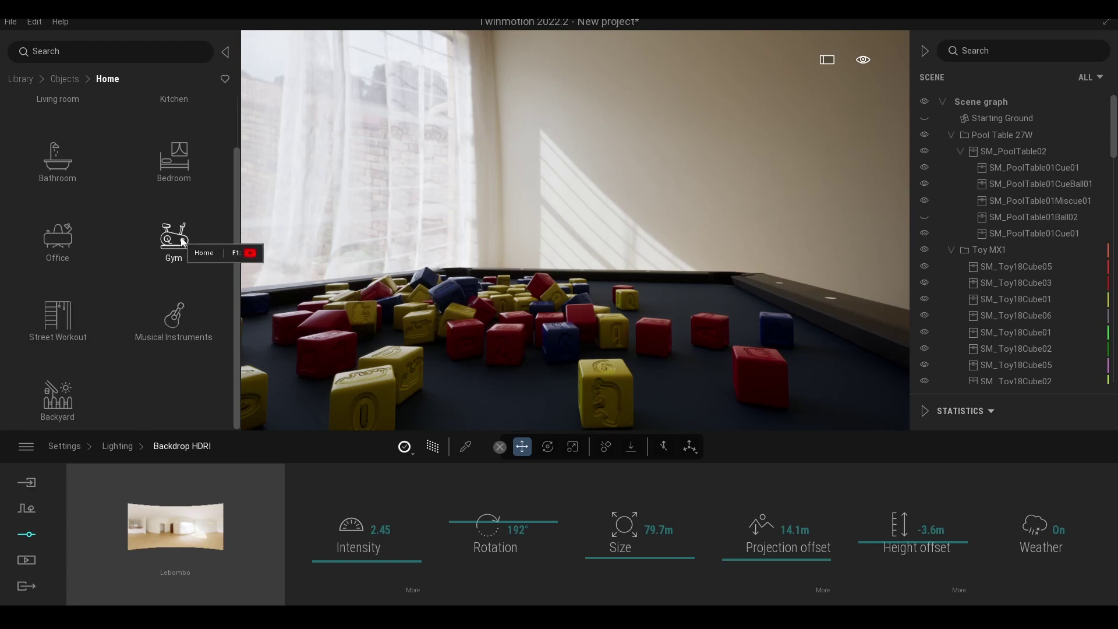
pyautogui.scroll(2, 180, 245)
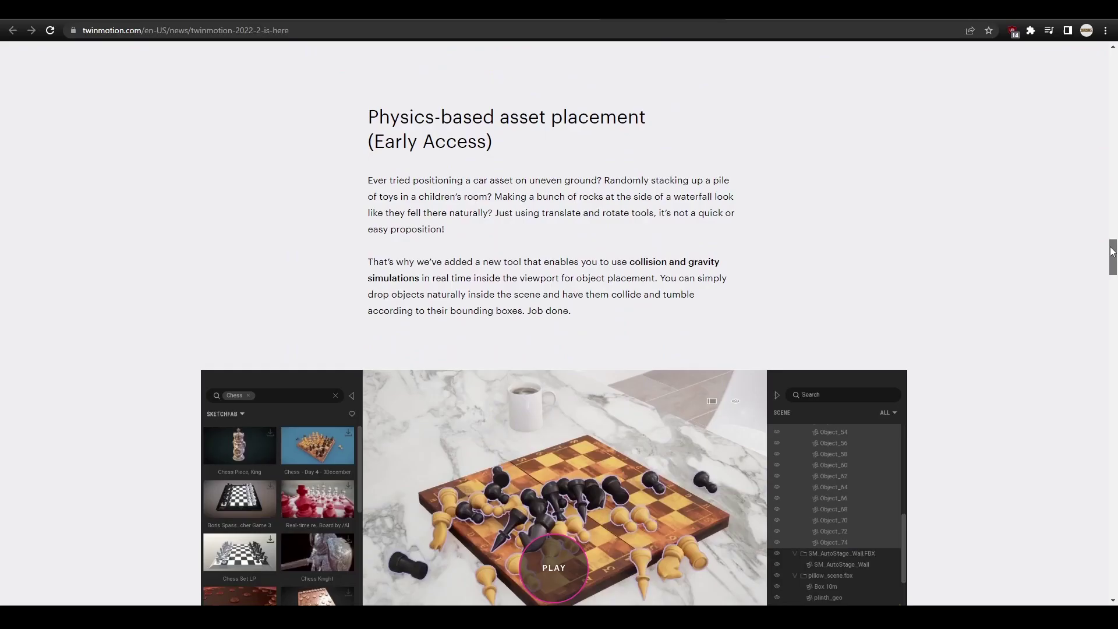
# Switch to the browser and review the release article's section on physics-based asset placement with its chess demo
pyautogui.scroll(-1, 1112, 253)
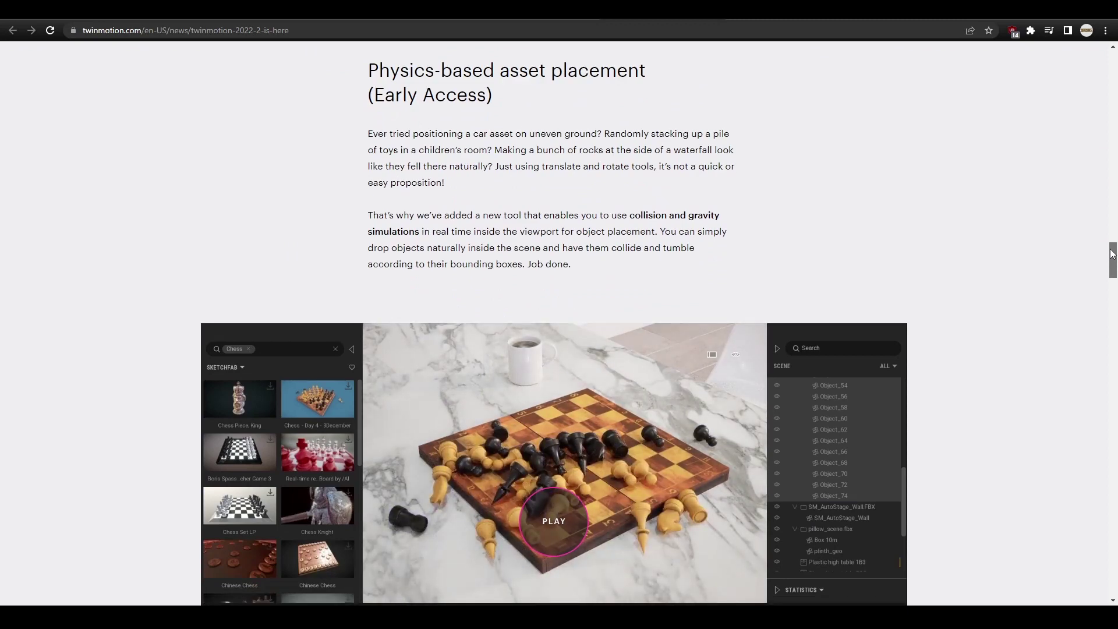
pyautogui.scroll(-1, 1112, 254)
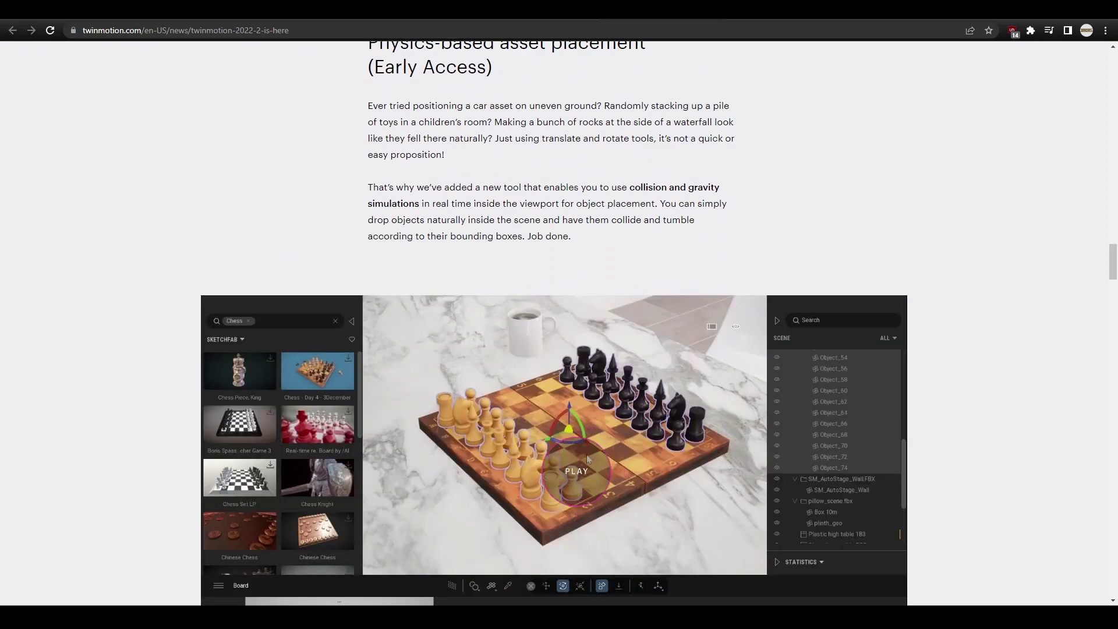
pyautogui.scroll(-2, 931, 400)
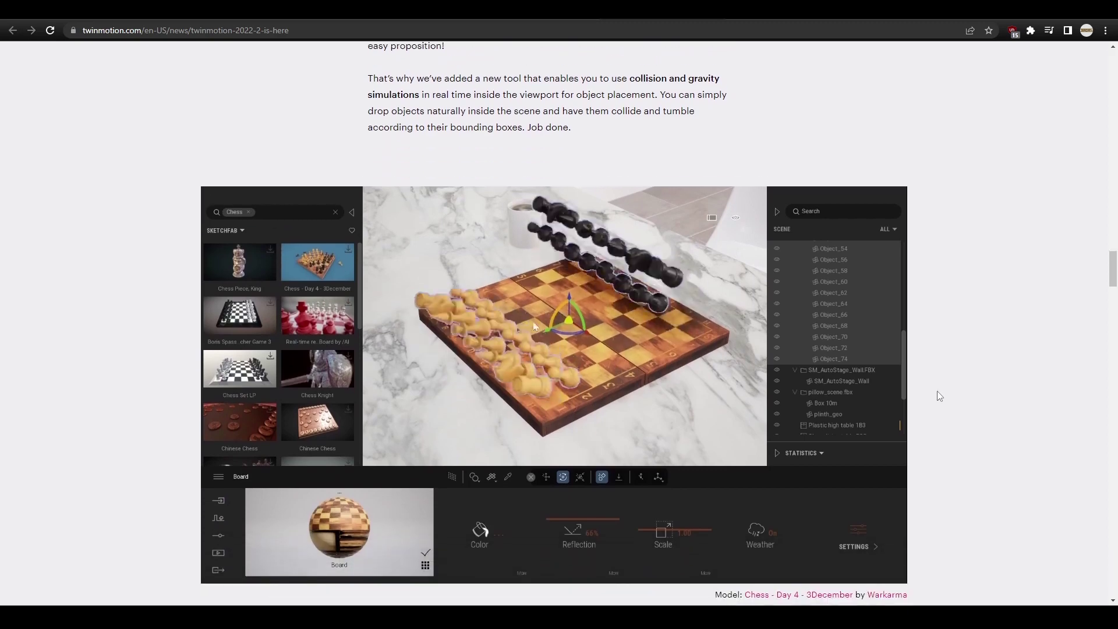
pyautogui.scroll(-1, 939, 388)
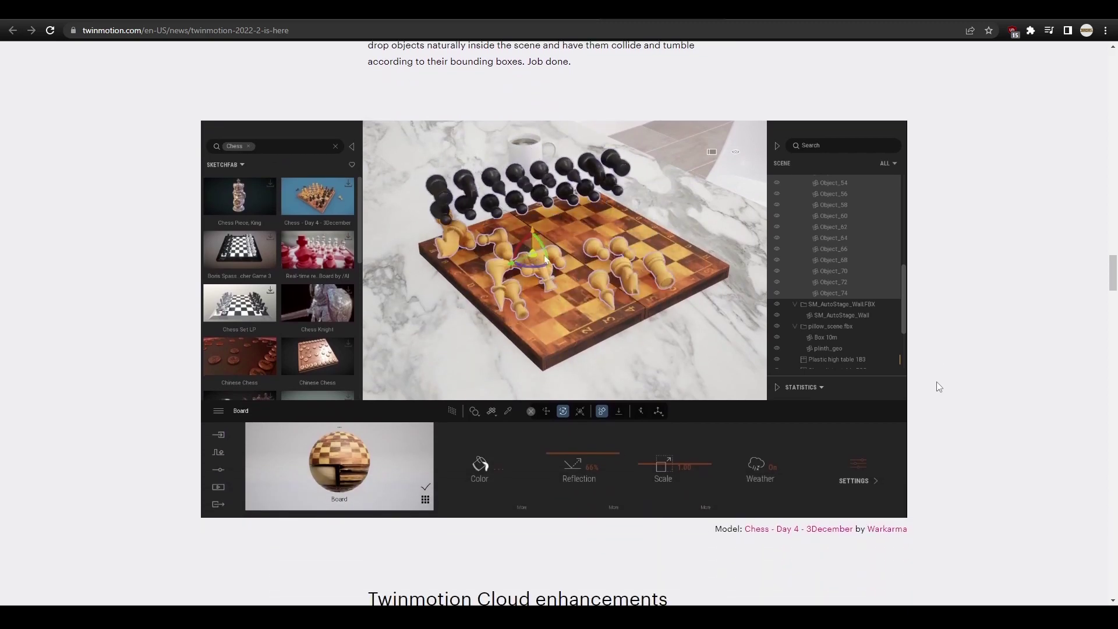
pyautogui.scroll(1, 937, 386)
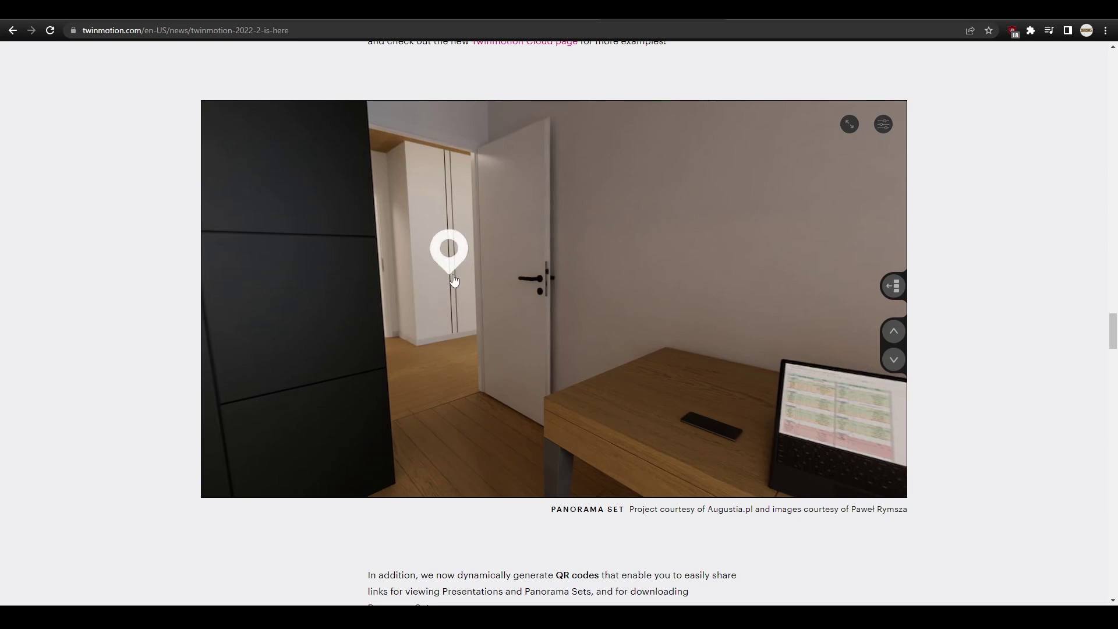
# Tour the embedded apartment Panorama Set from the hallway through the kitchen to the living room, looking around the dining area
pyautogui.click(450, 251)
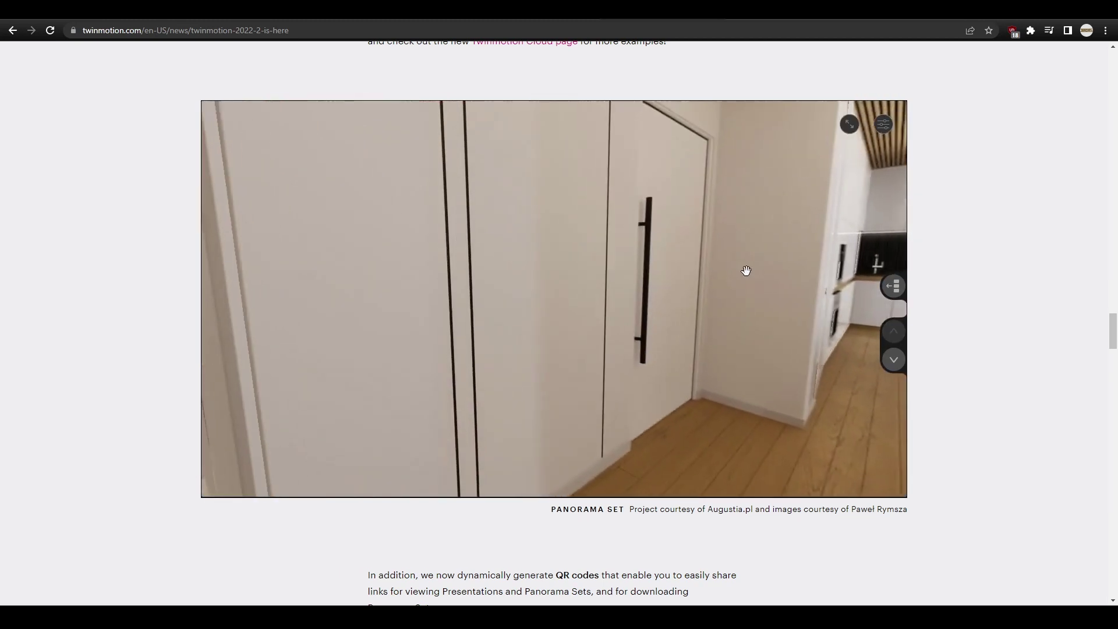
pyautogui.moveTo(744, 269); pyautogui.dragTo(347, 242)
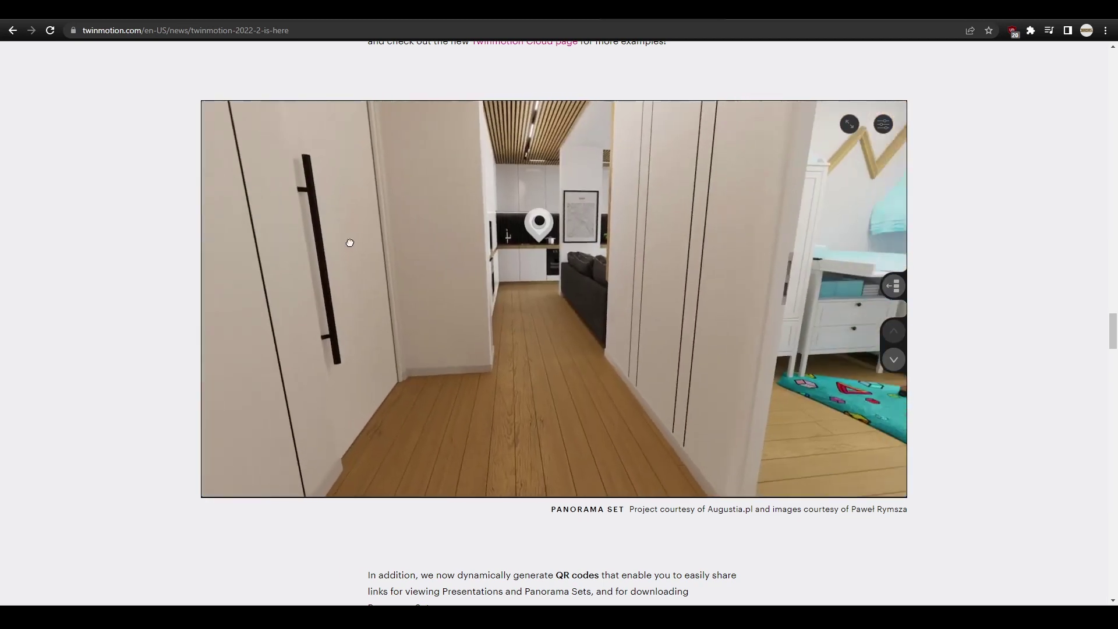
pyautogui.click(490, 254)
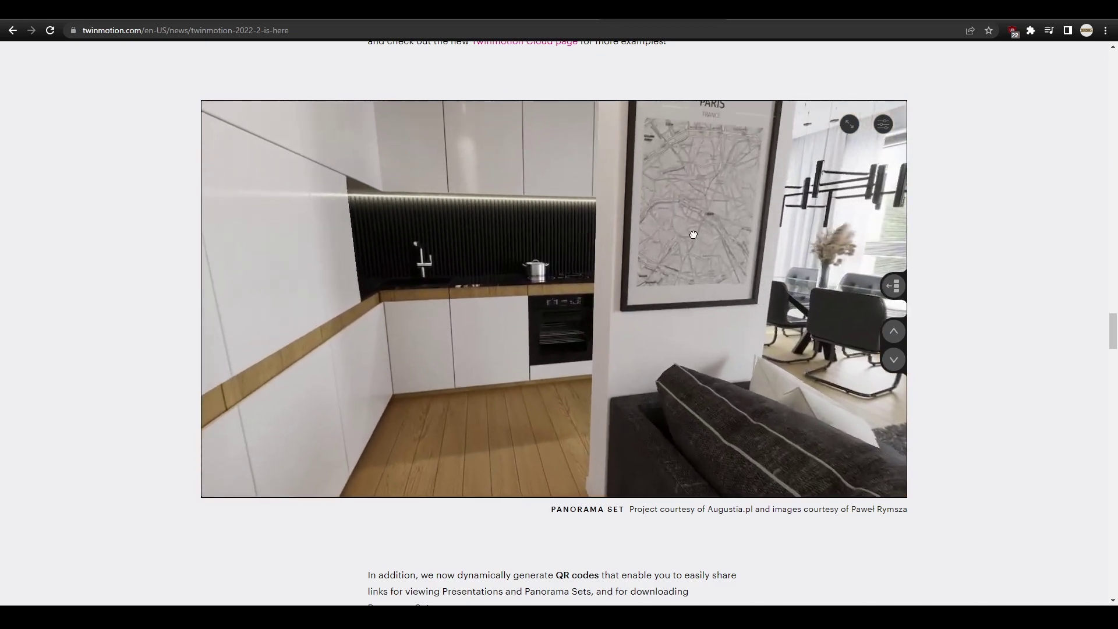
pyautogui.moveTo(692, 235); pyautogui.dragTo(524, 274)
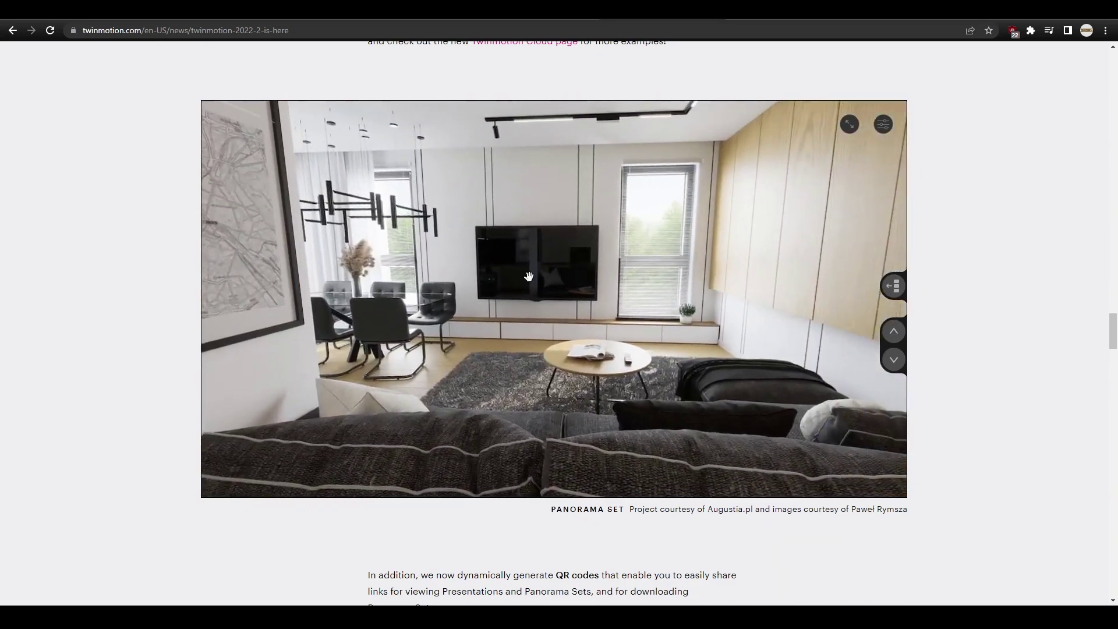
pyautogui.click(538, 265)
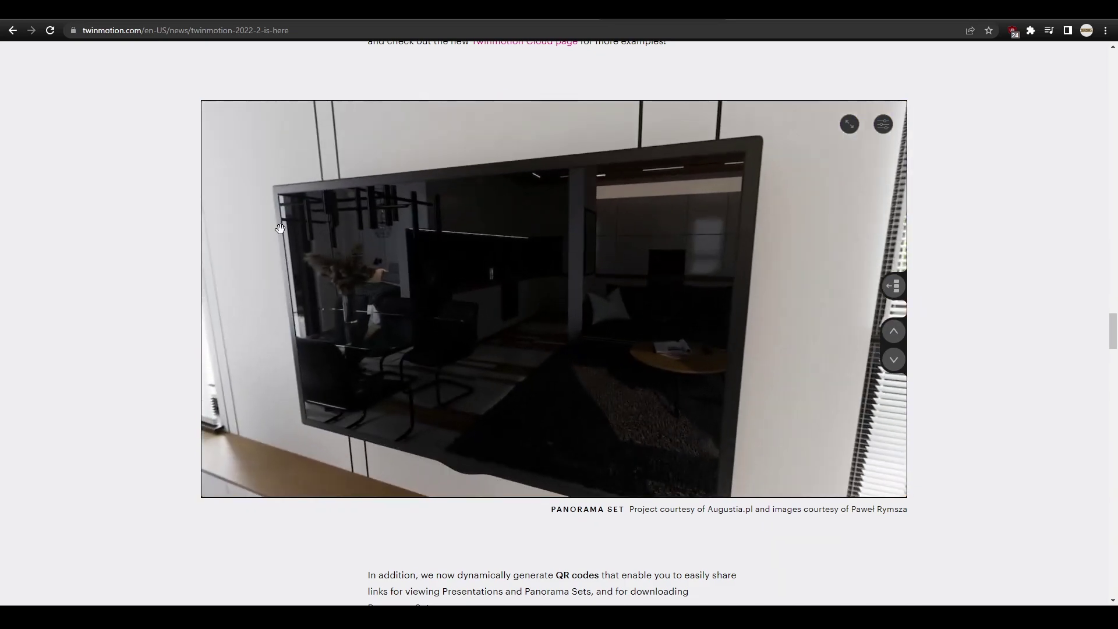
pyautogui.moveTo(280, 228); pyautogui.dragTo(449, 240)
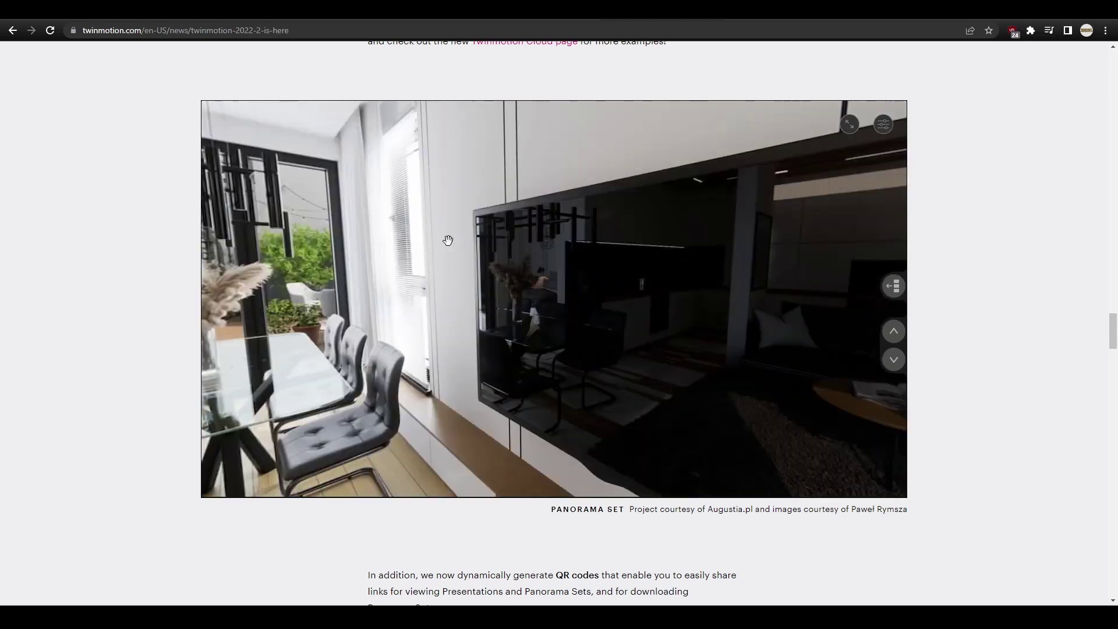
pyautogui.moveTo(360, 226); pyautogui.dragTo(721, 262)
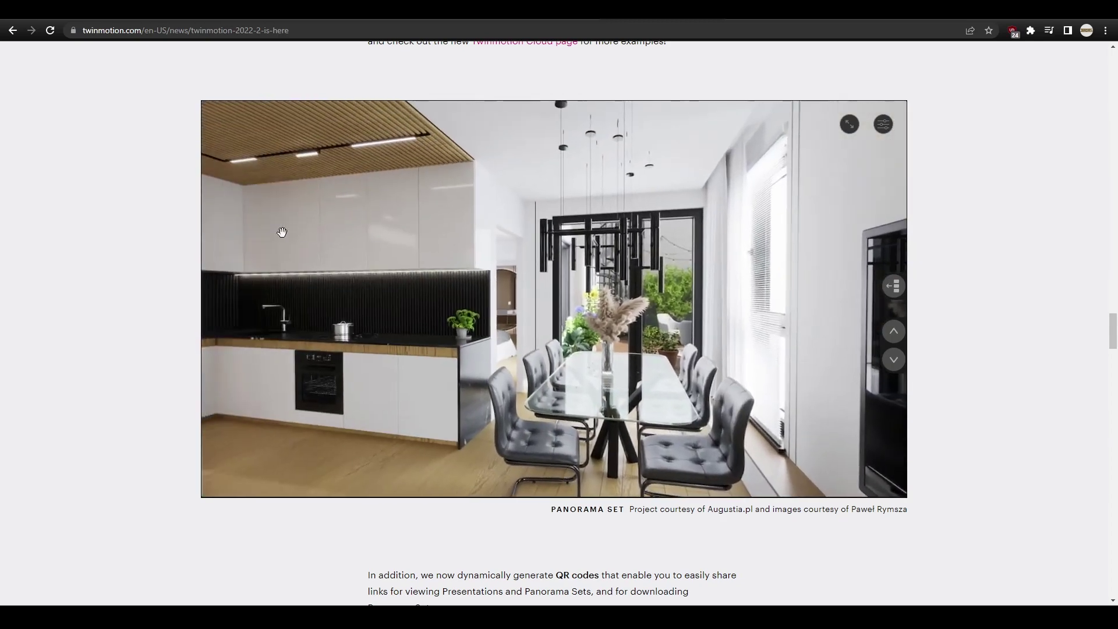
pyautogui.moveTo(308, 232); pyautogui.dragTo(372, 228)
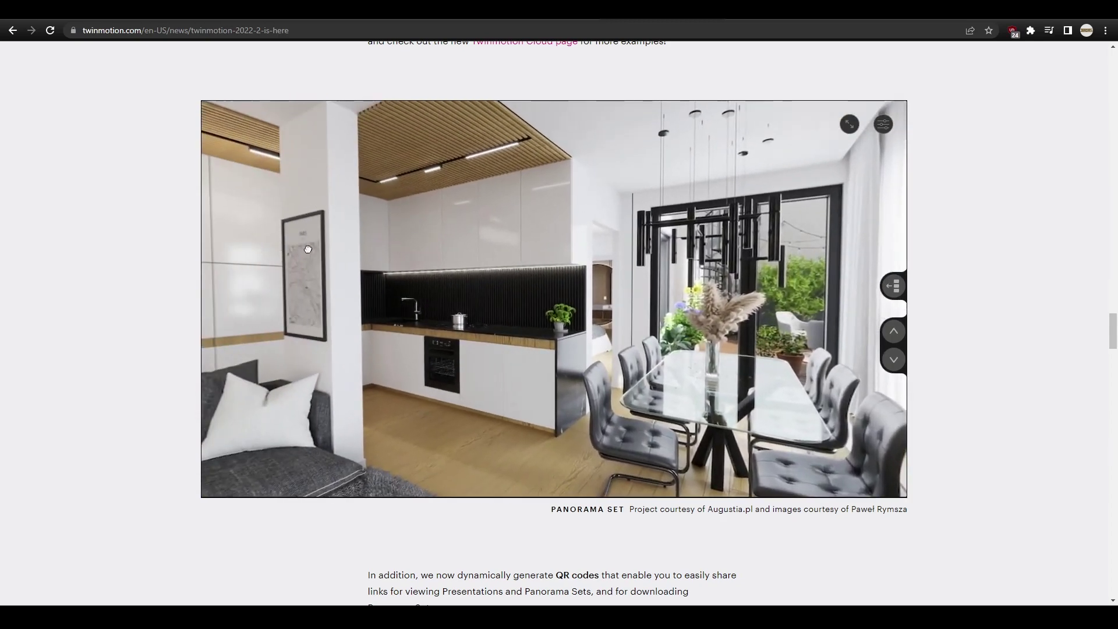
pyautogui.moveTo(308, 248); pyautogui.dragTo(521, 250)
# Review the article's sections on enhanced import and export, performance and scalability, and support for smaller scenes
pyautogui.moveTo(1112, 329); pyautogui.dragTo(1113, 392)
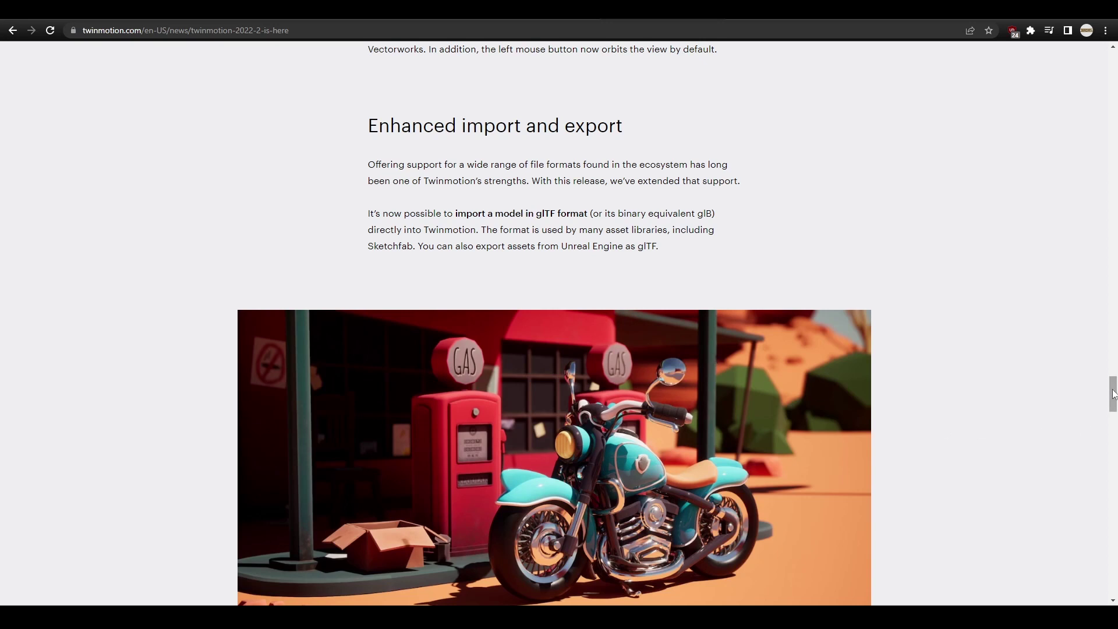
pyautogui.scroll(-3, 592, 208)
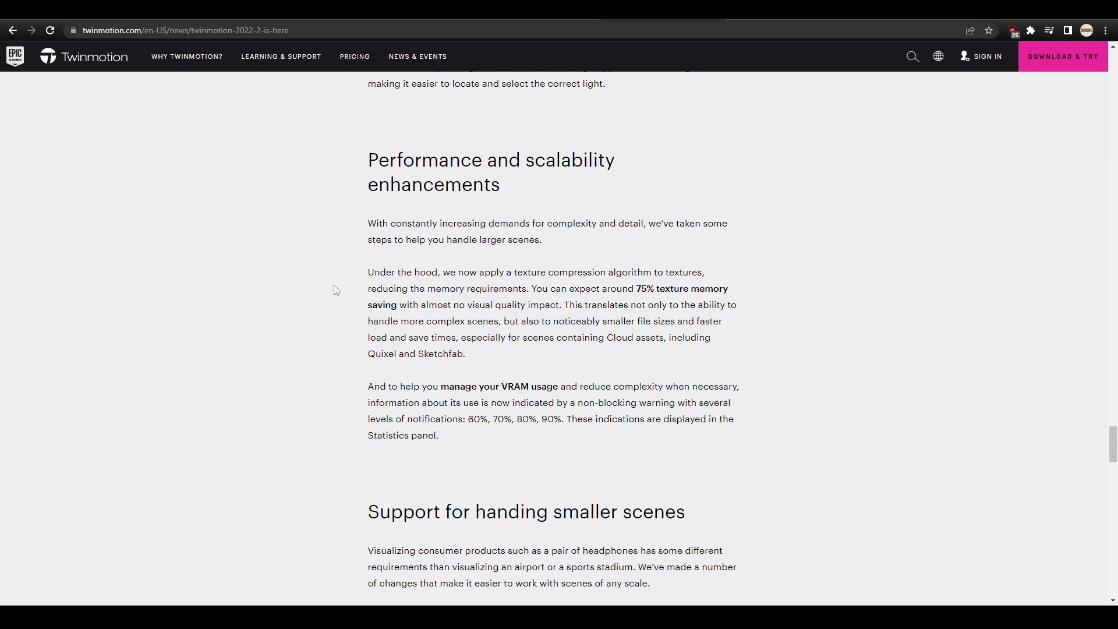
pyautogui.scroll(-9, 949, 397)
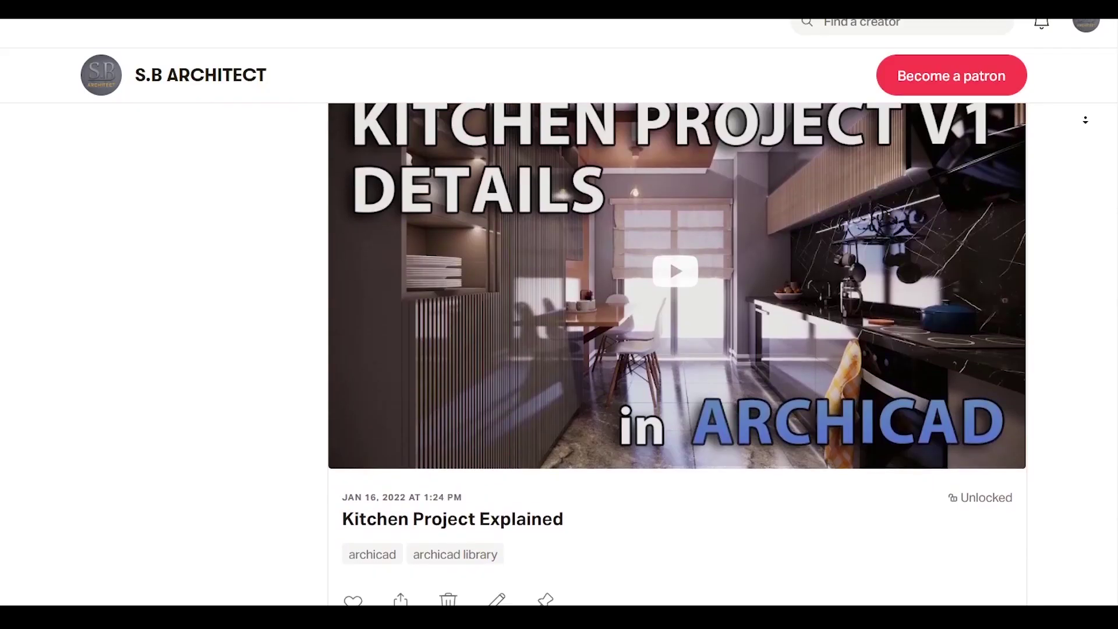
# Look through the creator's Patreon posts covering the Archicad kitchen project, Spiral Tower render and complex walls files
pyautogui.scroll(-15, 675, 349)
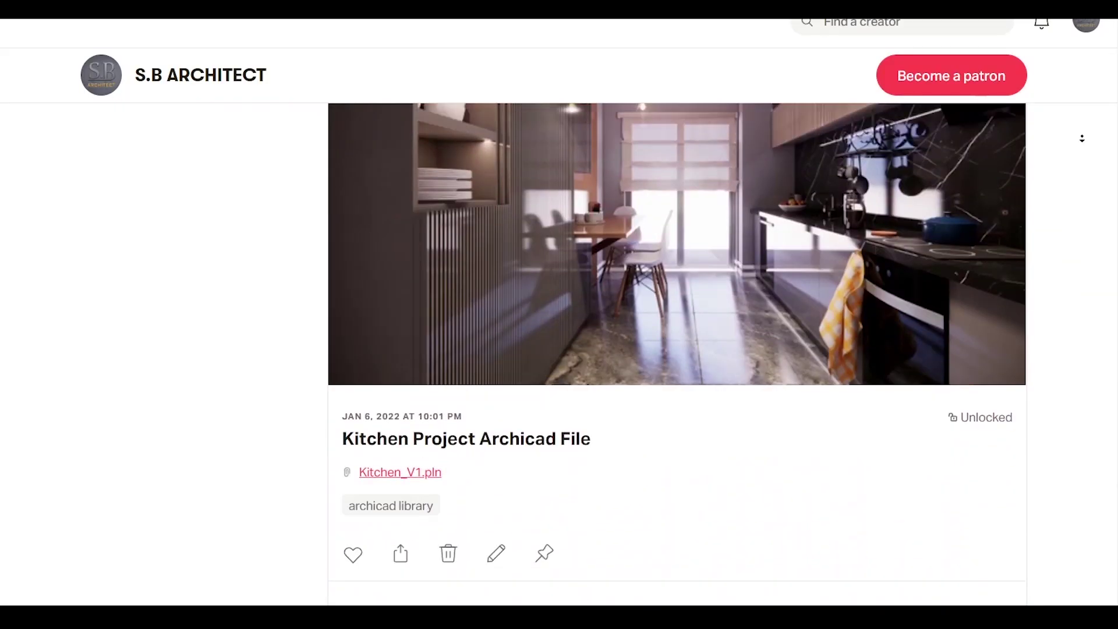
pyautogui.scroll(-20, 1082, 143)
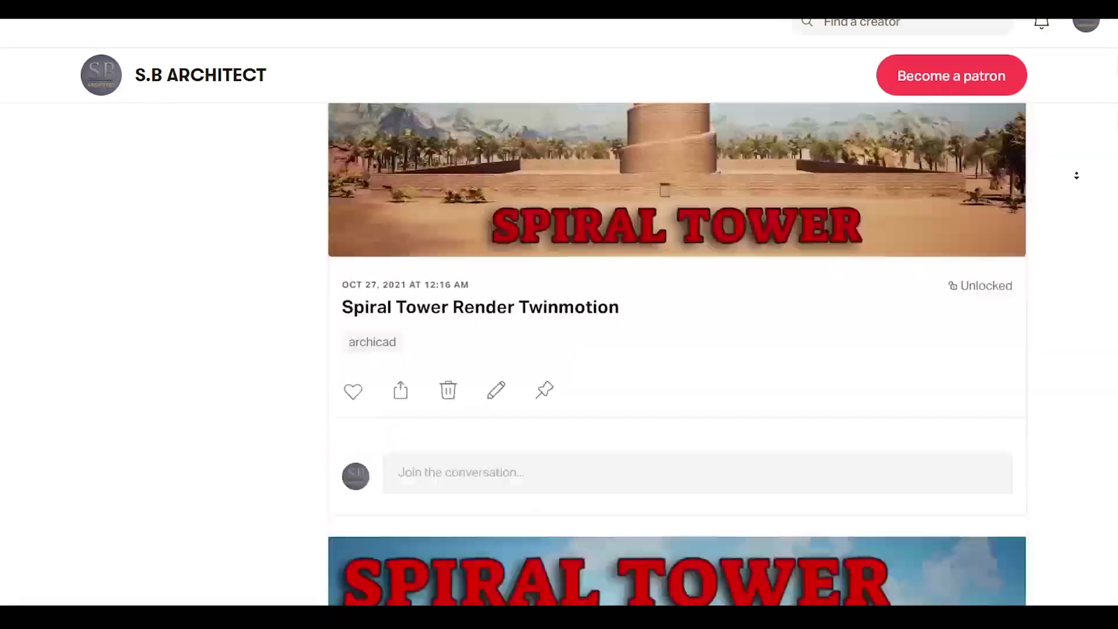
pyautogui.scroll(-20, 1076, 178)
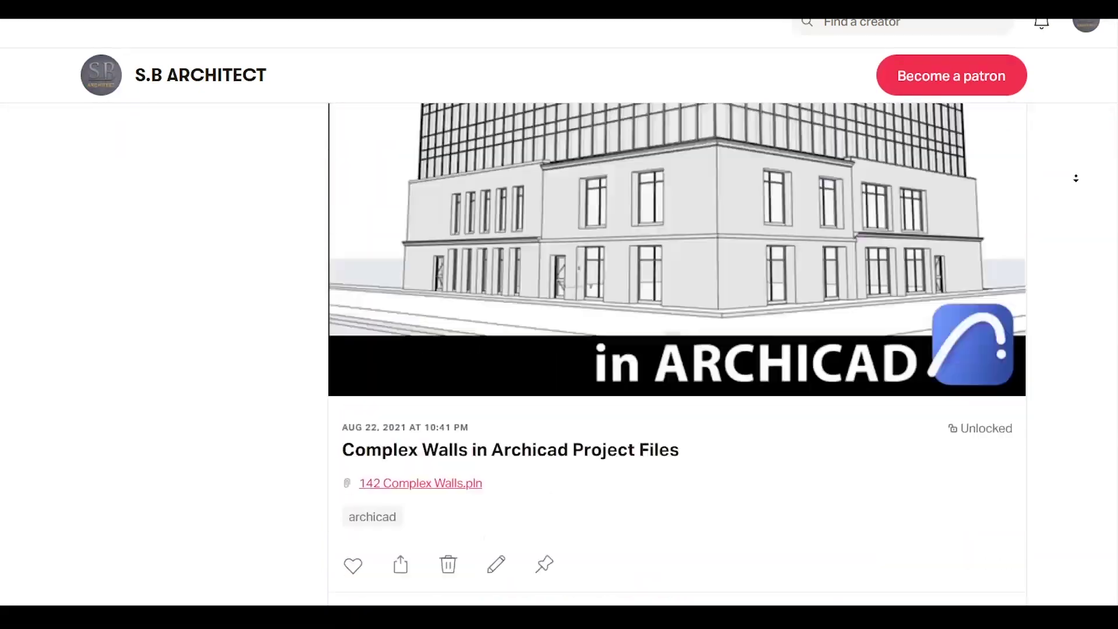